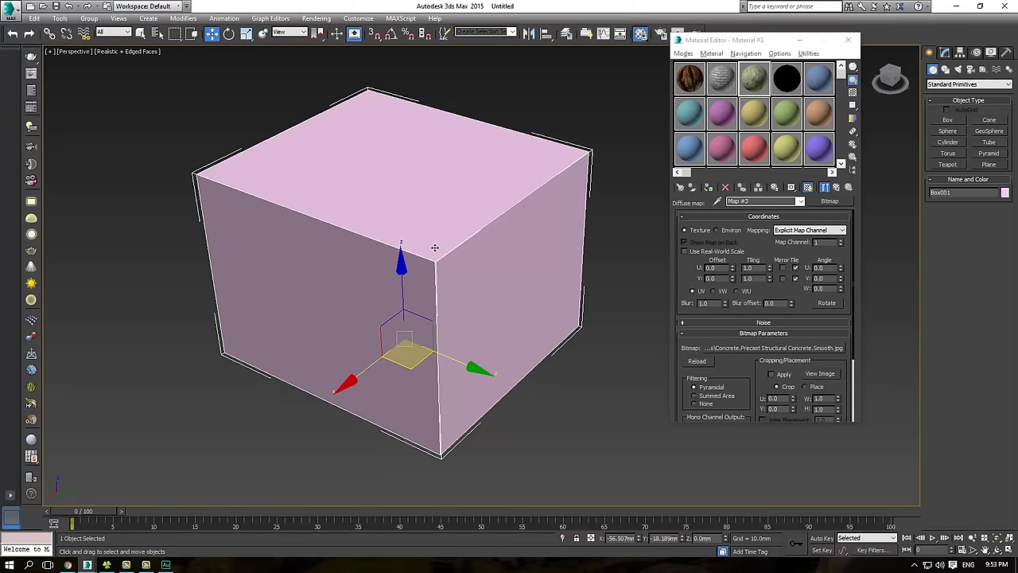
# - Move the Material Editor closer to the box and convert the box to an Editable Poly
pyautogui.scroll(-2, 438, 248)
pyautogui.moveTo(491, 264)
pyautogui.keyDown('alt'); pyautogui.mouseDown(button='middle')
pyautogui.moveTo(466, 244)
pyautogui.moveTo(454, 252)
pyautogui.moveTo(480, 256)
pyautogui.mouseUp(button='middle'); pyautogui.keyUp('alt')
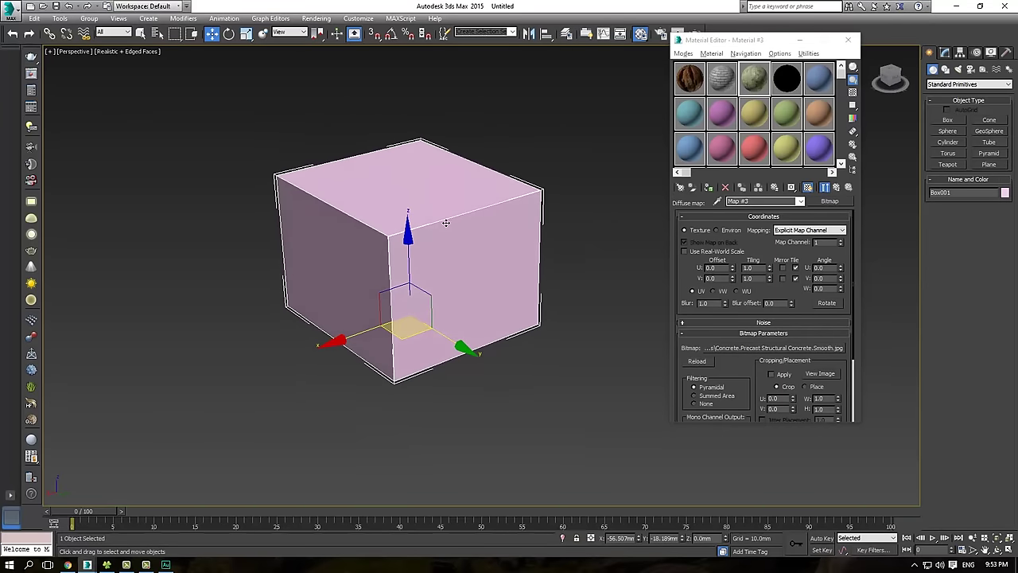
pyautogui.scroll(3, 457, 243)
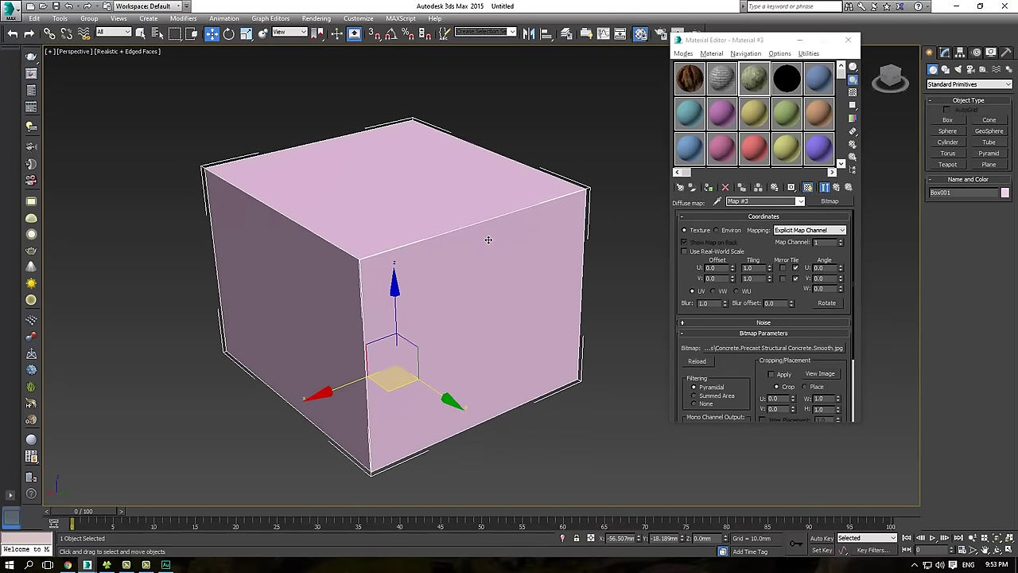
pyautogui.scroll(-2, 488, 268)
pyautogui.keyDown('alt'); pyautogui.moveTo(477, 261); pyautogui.dragTo(415, 235, button='middle'); pyautogui.keyUp('alt')
pyautogui.moveTo(750, 46); pyautogui.dragTo(665, 80)
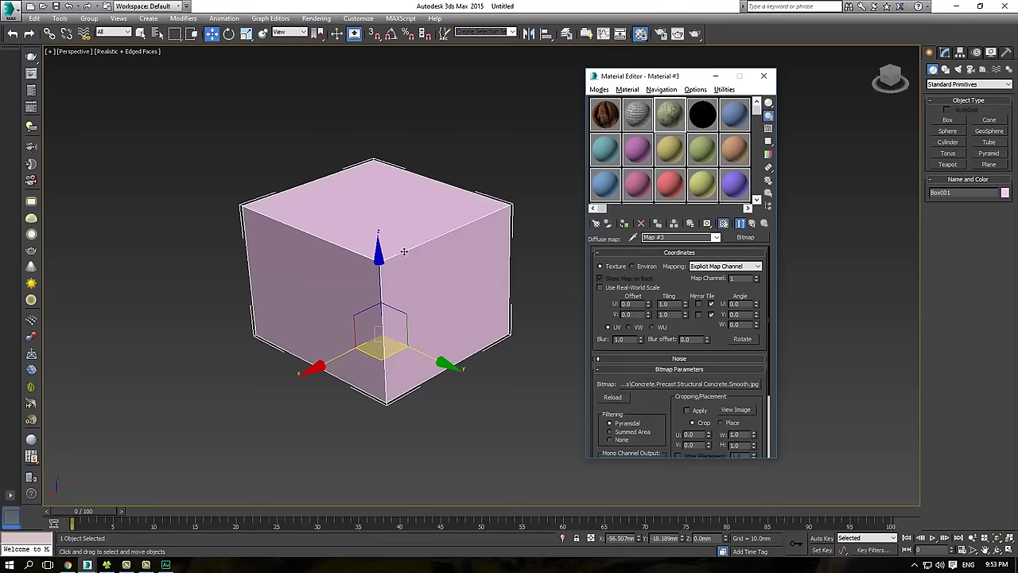
pyautogui.keyDown('alt'); pyautogui.moveTo(404, 251); pyautogui.dragTo(380, 241, button='middle'); pyautogui.keyUp('alt')
pyautogui.rightClick(379, 241)
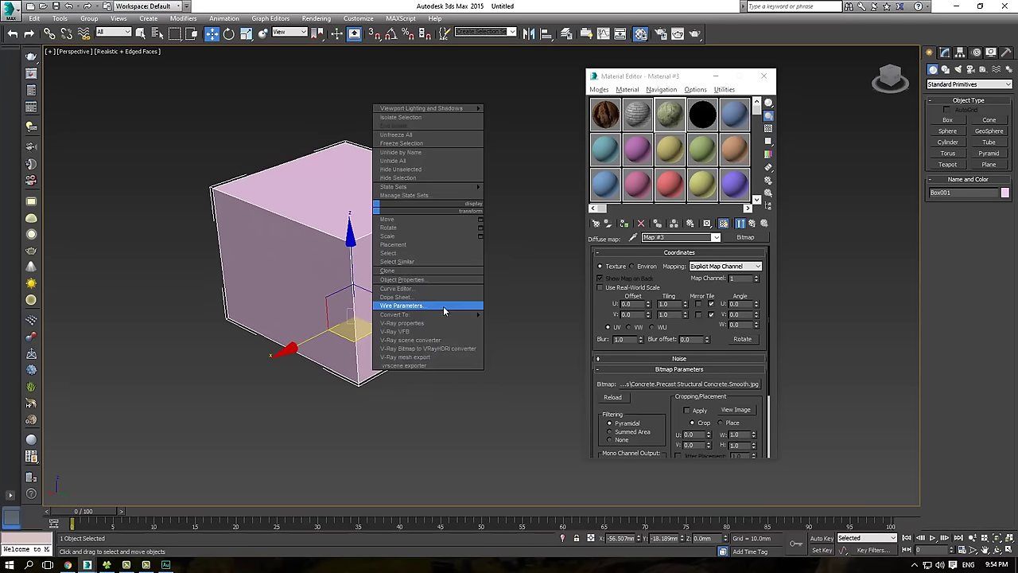
pyautogui.moveTo(449, 314)
pyautogui.click(520, 328)
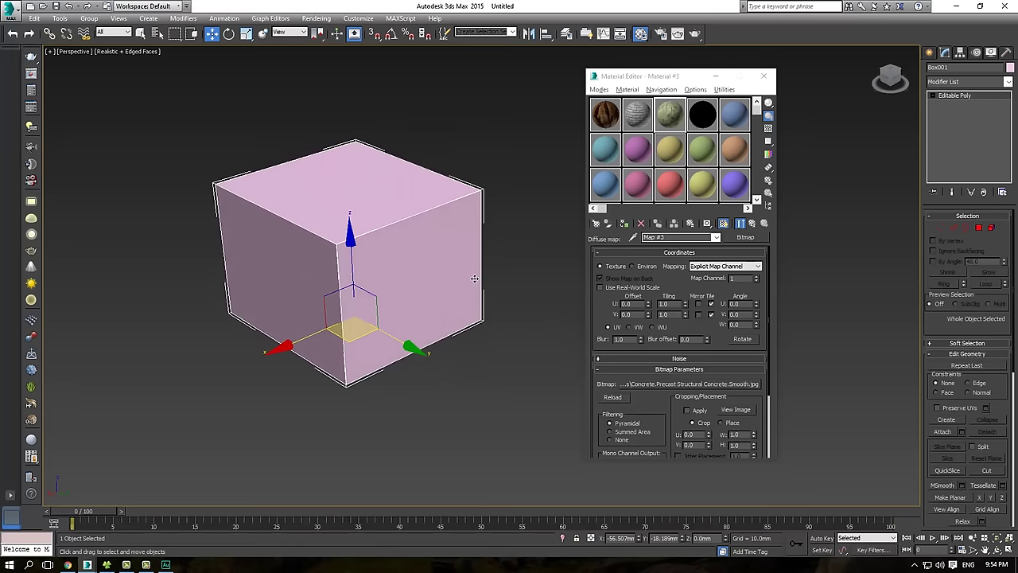
# - Assign the bark material to the box's top polygon and one side polygon, naming its diffuse map Go
pyautogui.press('4')
pyautogui.click(387, 213)
pyautogui.keyDown('ctrl'); pyautogui.click(408, 244); pyautogui.keyUp('ctrl')
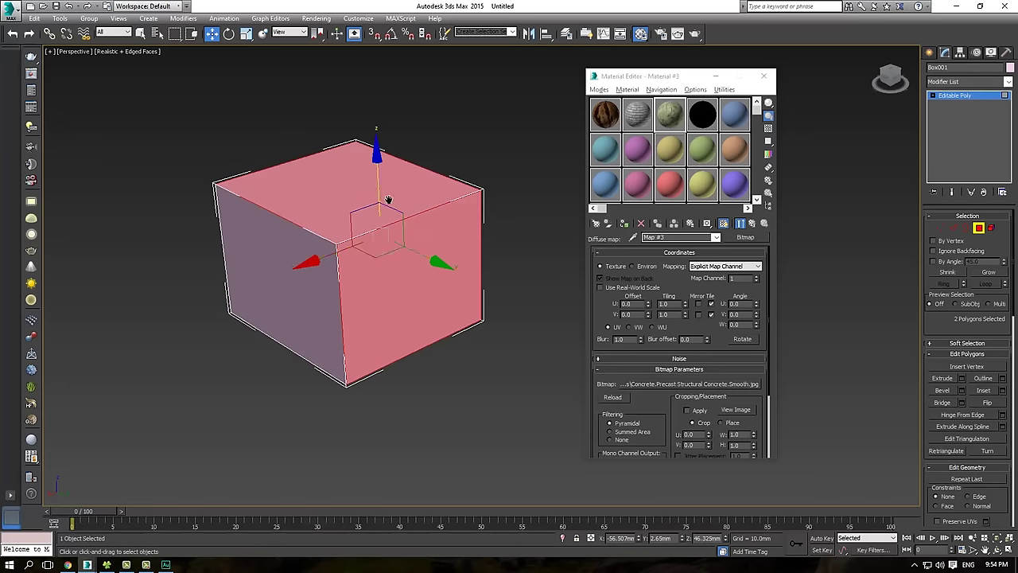
pyautogui.moveTo(388, 200); pyautogui.dragTo(412, 212, button='middle')
pyautogui.keyDown('alt'); pyautogui.moveTo(412, 212); pyautogui.dragTo(385, 192, button='middle'); pyautogui.keyUp('alt')
pyautogui.click(615, 125)
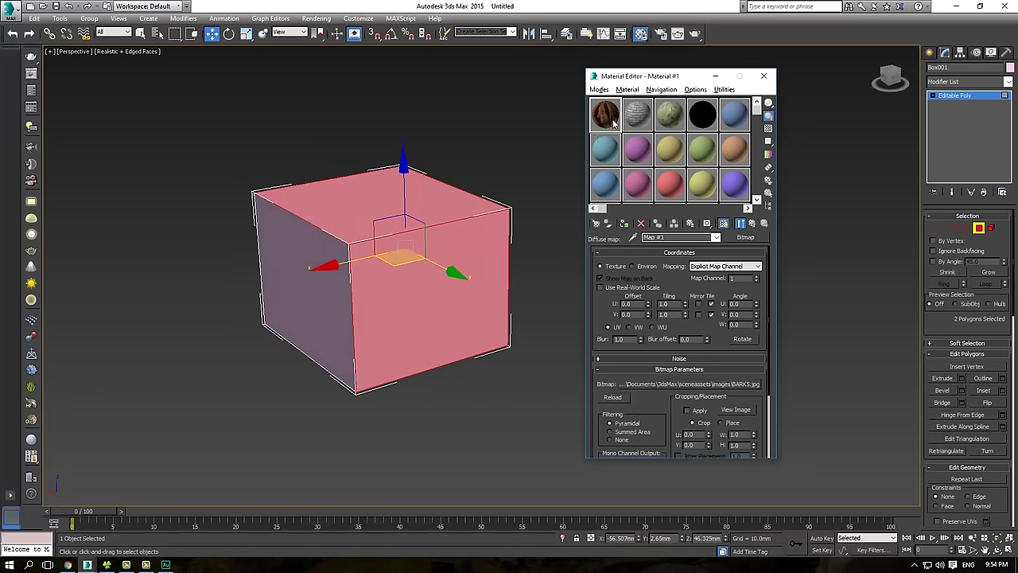
pyautogui.keyDown('alt'); pyautogui.moveTo(485, 203); pyautogui.dragTo(502, 222, button='middle'); pyautogui.keyUp('alt')
pyautogui.moveTo(675, 238); pyautogui.dragTo(577, 244)
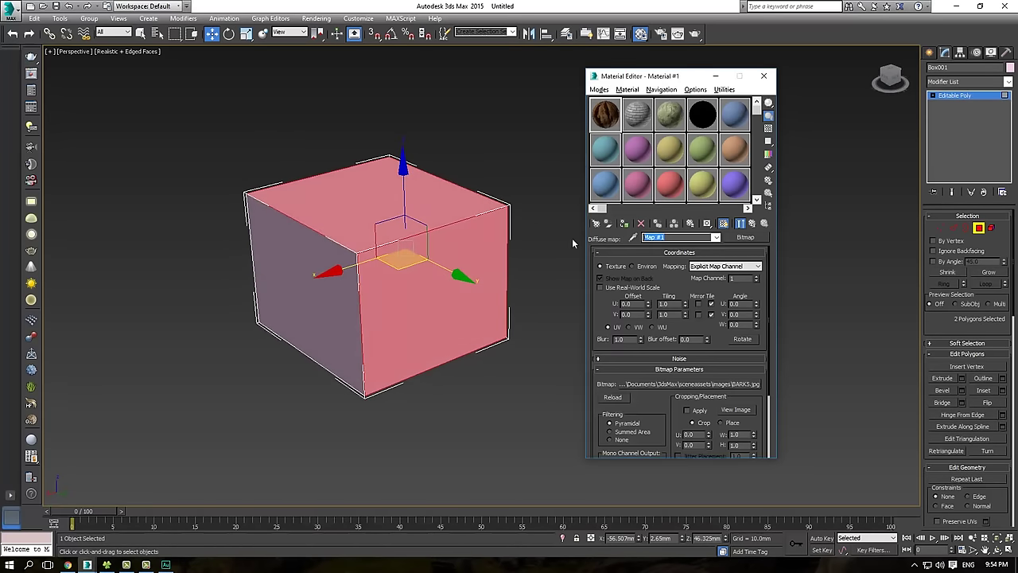
pyautogui.write('Gi')
pyautogui.click(626, 224)
pyautogui.click(504, 191)
# - Assign the brick material to two adjacent side polygons of the box, naming its diffuse map Gach
pyautogui.keyDown('alt'); pyautogui.moveTo(455, 228); pyautogui.dragTo(485, 223, button='middle'); pyautogui.keyUp('alt')
pyautogui.moveTo(312, 258); pyautogui.dragTo(426, 249, button='middle')
pyautogui.click(342, 257)
pyautogui.click(422, 259)
pyautogui.keyDown('ctrl'); pyautogui.click(332, 240); pyautogui.keyUp('ctrl')
pyautogui.click(637, 113)
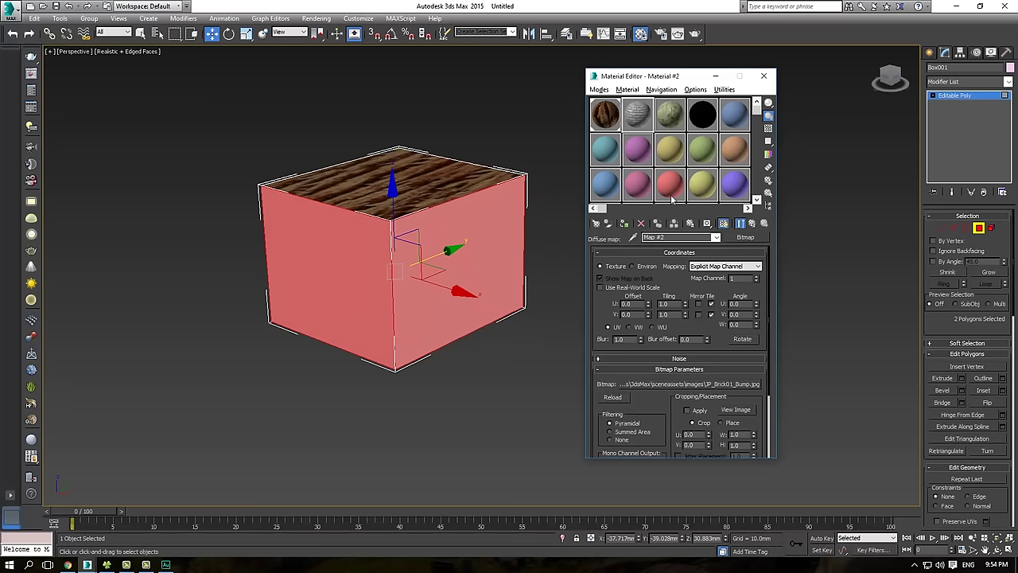
pyautogui.click(678, 236)
pyautogui.write('Gach')
pyautogui.click(625, 224)
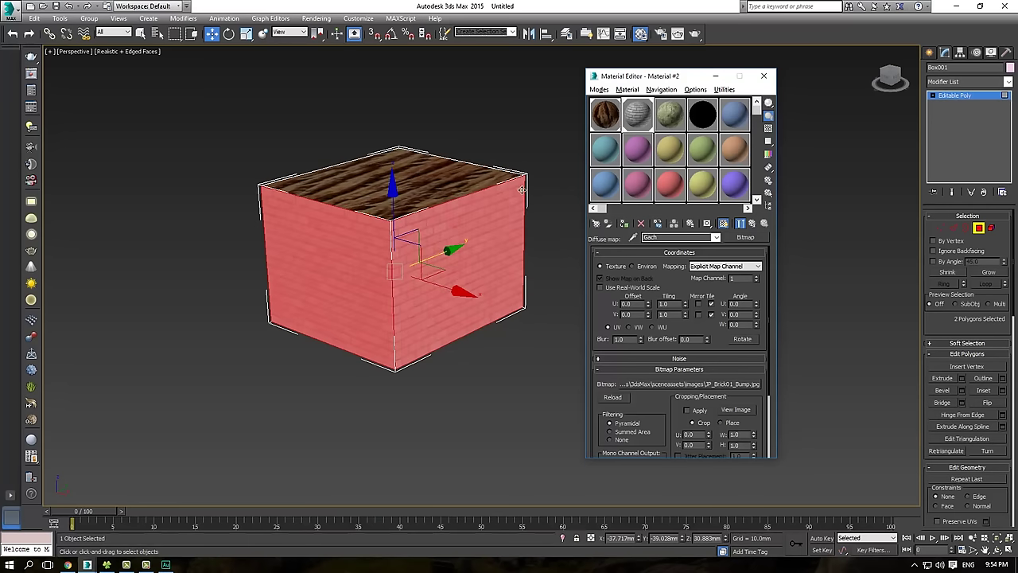
pyautogui.click(556, 230)
# - Assign the concrete material to the box's remaining side and bottom polygons, naming its diffuse map be ton
pyautogui.keyDown('alt'); pyautogui.moveTo(349, 219); pyautogui.dragTo(460, 190, button='middle'); pyautogui.keyUp('alt')
pyautogui.click(392, 269)
pyautogui.hotkey('ctrl', 'z')
pyautogui.keyDown('alt'); pyautogui.moveTo(392, 269); pyautogui.dragTo(449, 253, button='middle'); pyautogui.keyUp('alt')
pyautogui.click(409, 285)
pyautogui.keyDown('ctrl'); pyautogui.click(431, 203); pyautogui.keyUp('ctrl')
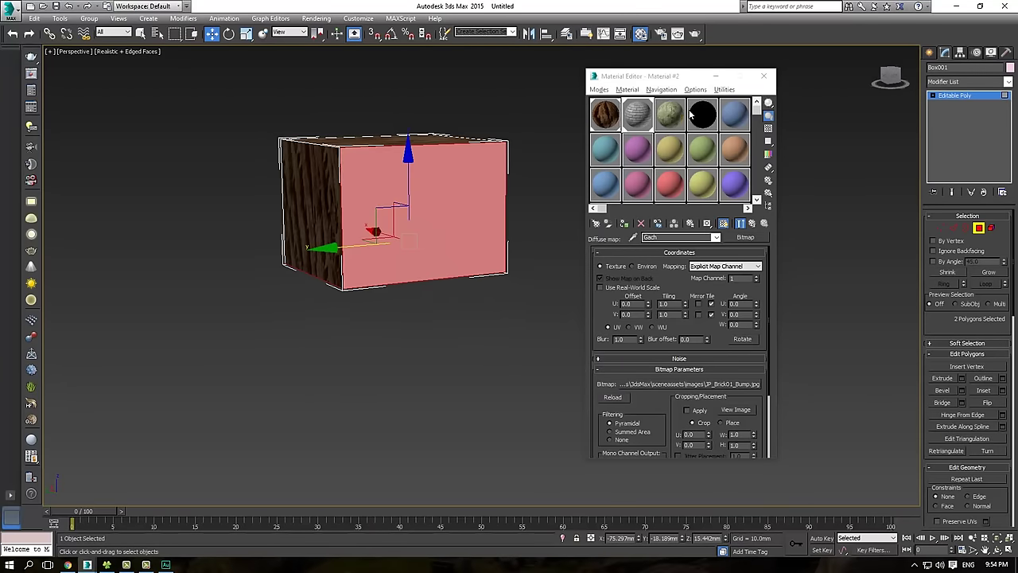
pyautogui.click(689, 112)
pyautogui.click(672, 115)
pyautogui.doubleClick(676, 237)
pyautogui.write('bl')
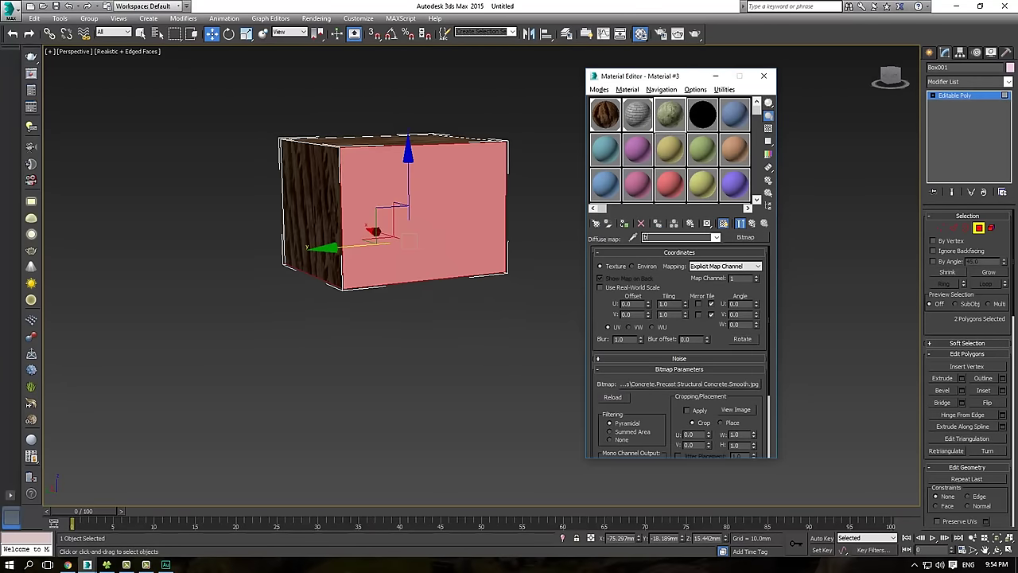
pyautogui.click(625, 222)
pyautogui.click(522, 130)
pyautogui.keyDown('alt'); pyautogui.moveTo(522, 129); pyautogui.dragTo(434, 184, button='middle'); pyautogui.keyUp('alt')
pyautogui.scroll(3, 433, 185)
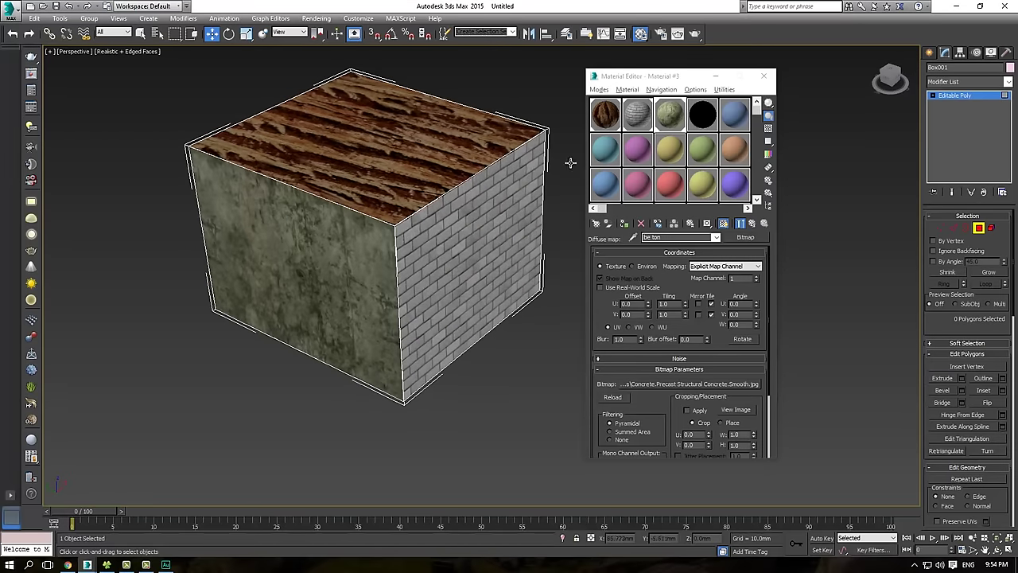
# - Close the Material Editor and examine the wood, brick and concrete textures on the box's faces
pyautogui.click(763, 76)
pyautogui.moveTo(541, 222)
pyautogui.keyDown('alt'); pyautogui.mouseDown(button='middle')
pyautogui.moveTo(520, 230)
pyautogui.moveTo(535, 225)
pyautogui.mouseUp(button='middle'); pyautogui.keyUp('alt')
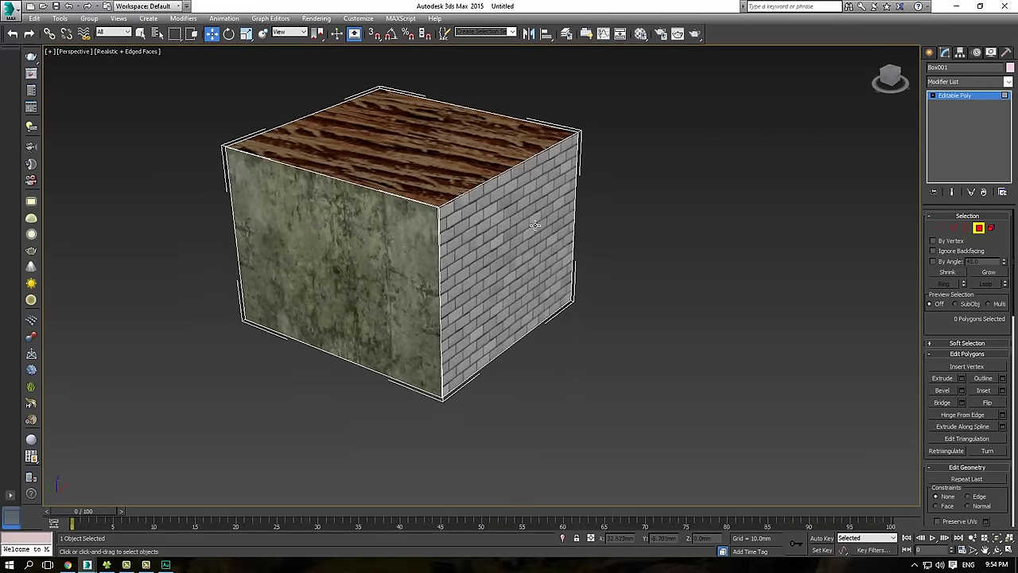
pyautogui.keyDown('alt'); pyautogui.moveTo(451, 207); pyautogui.dragTo(440, 191, button='middle'); pyautogui.keyUp('alt')
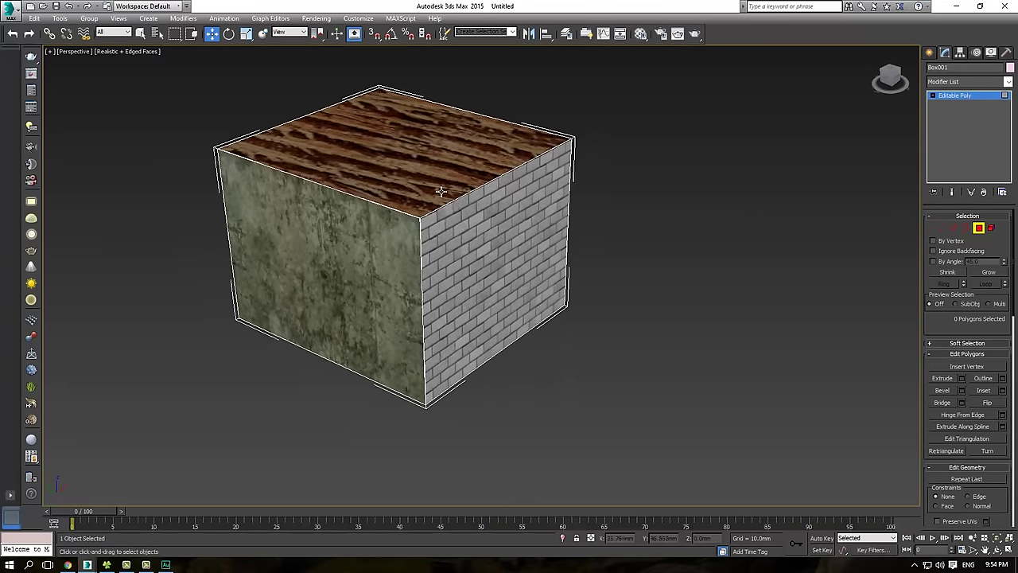
pyautogui.keyDown('alt'); pyautogui.moveTo(480, 249); pyautogui.dragTo(455, 243, button='middle'); pyautogui.keyUp('alt')
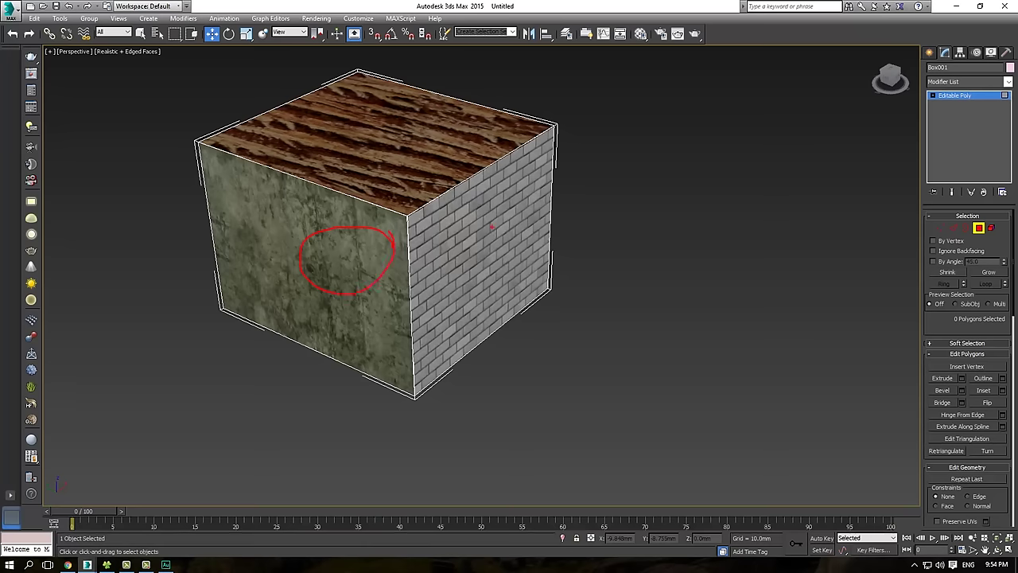
pyautogui.moveTo(494, 214)
pyautogui.mouseDown()
pyautogui.moveTo(429, 266)
pyautogui.moveTo(493, 213)
pyautogui.mouseUp()
pyautogui.moveTo(343, 140); pyautogui.dragTo(434, 121)
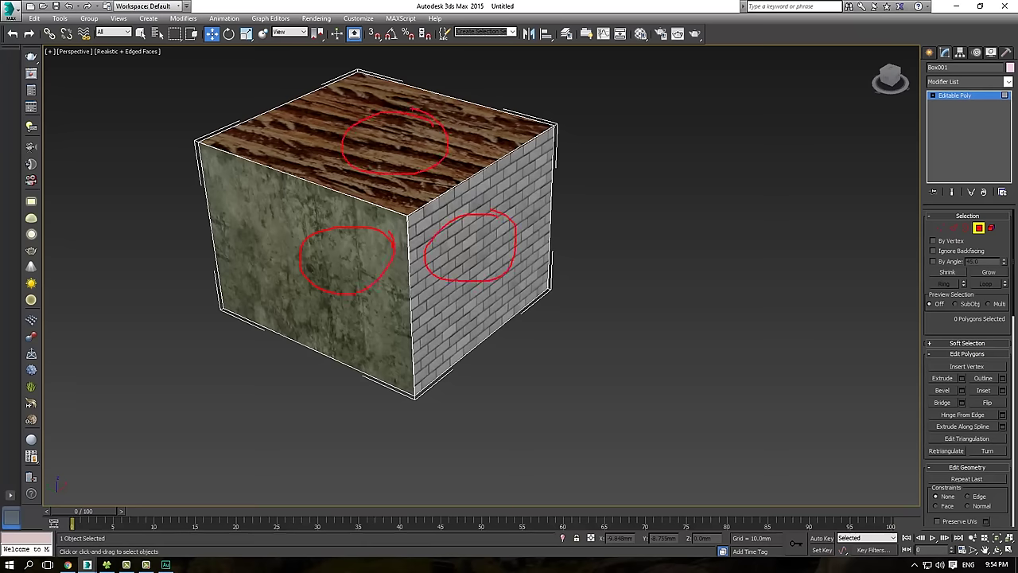
pyautogui.press('Escape')
pyautogui.moveTo(480, 304)
pyautogui.keyDown('alt'); pyautogui.mouseDown(button='middle')
pyautogui.moveTo(466, 298)
pyautogui.moveTo(479, 294)
pyautogui.mouseUp(button='middle'); pyautogui.keyUp('alt')
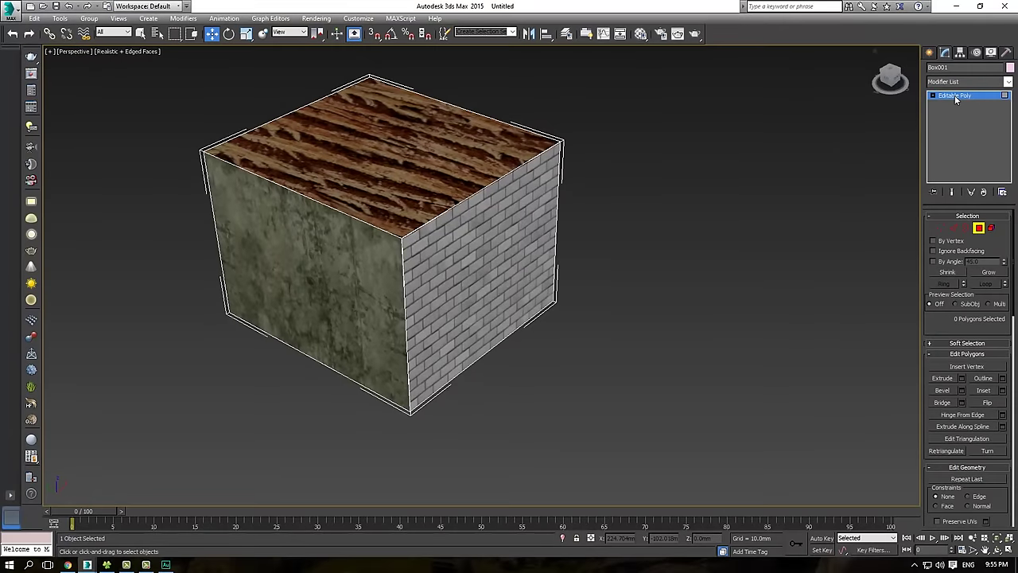
# - Add a UVW Map modifier to the whole box and set its mapping type to Box
pyautogui.click(895, 200)
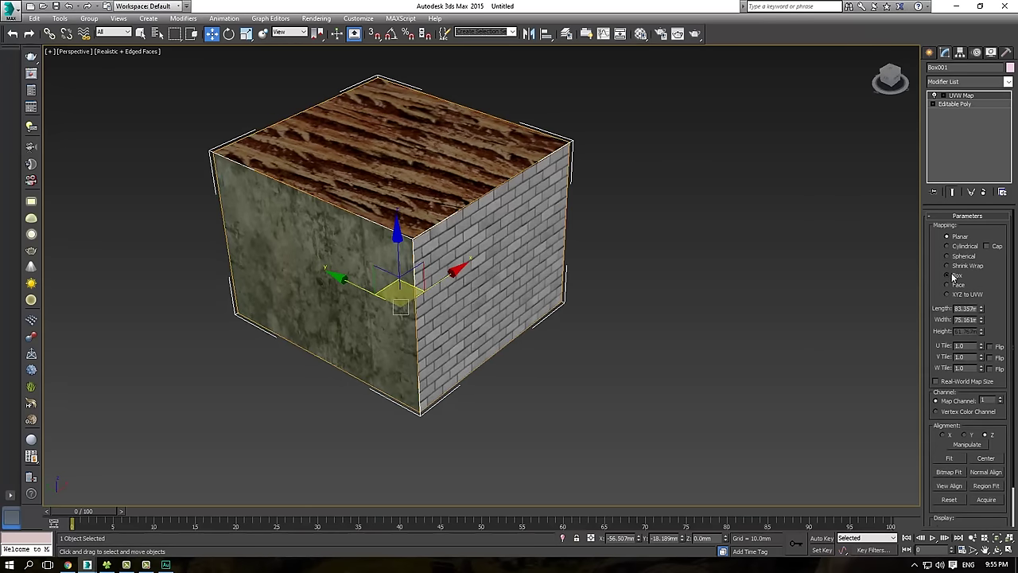
pyautogui.click(955, 275)
pyautogui.keyDown('alt'); pyautogui.moveTo(678, 264); pyautogui.dragTo(635, 261, button='middle'); pyautogui.keyUp('alt')
pyautogui.keyDown('alt'); pyautogui.moveTo(635, 261); pyautogui.dragTo(914, 347, button='middle'); pyautogui.keyUp('alt')
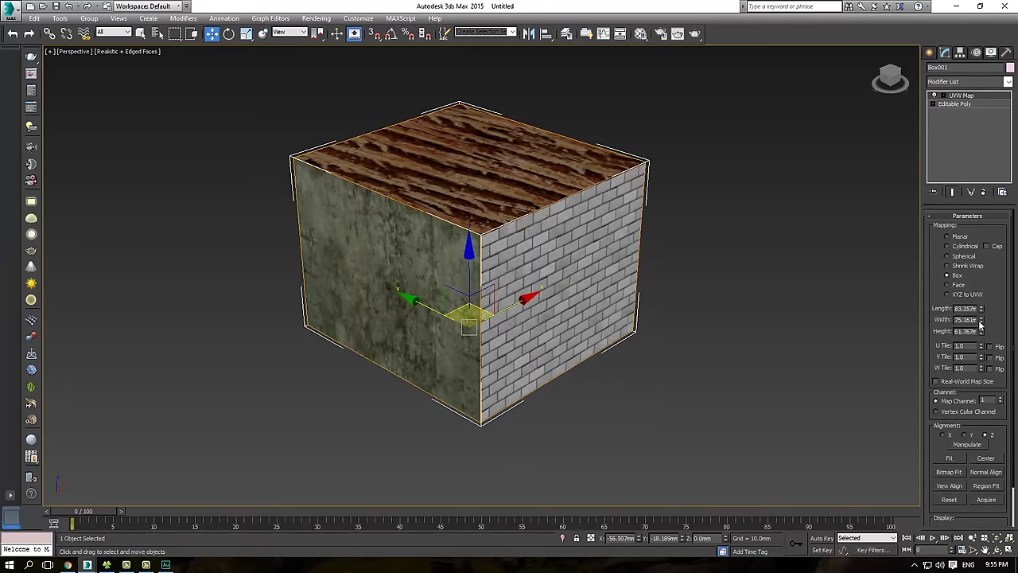
# - Try a mapping width of about 63.135 mm on the box, checking the textures, and remove the UVW Map modifier
pyautogui.moveTo(981, 324)
pyautogui.mouseDown()
pyautogui.moveTo(973, 356)
pyautogui.moveTo(975, 333)
pyautogui.mouseUp()
pyautogui.keyDown('alt'); pyautogui.moveTo(693, 291); pyautogui.dragTo(645, 296, button='middle'); pyautogui.keyUp('alt')
pyautogui.scroll(3, 621, 294)
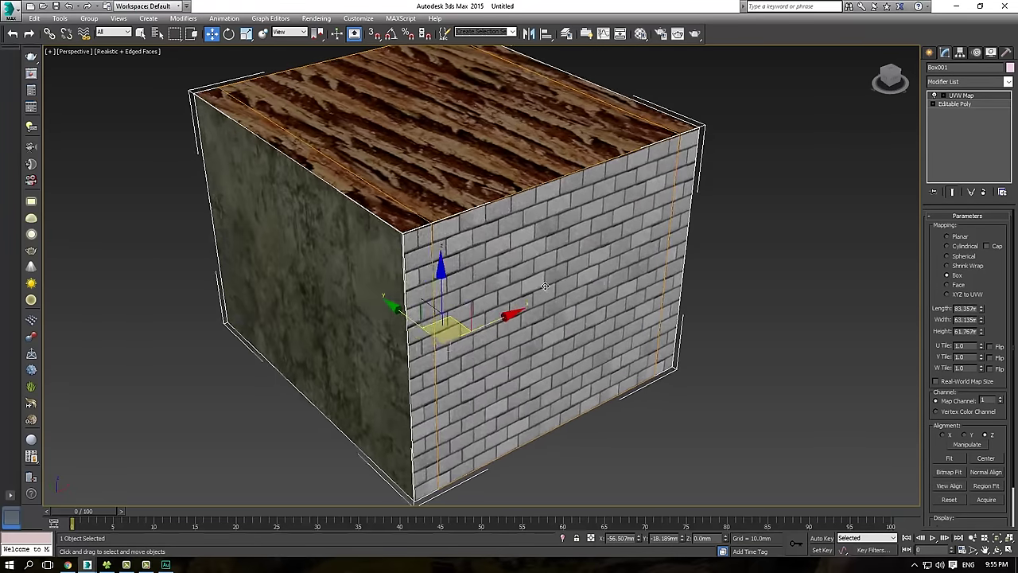
pyautogui.moveTo(526, 293)
pyautogui.keyDown('alt'); pyautogui.mouseDown(button='middle')
pyautogui.moveTo(551, 288)
pyautogui.moveTo(511, 299)
pyautogui.moveTo(528, 290)
pyautogui.moveTo(515, 305)
pyautogui.moveTo(531, 283)
pyautogui.mouseUp(button='middle'); pyautogui.keyUp('alt')
pyautogui.scroll(-3, 548, 287)
pyautogui.scroll(3, 515, 296)
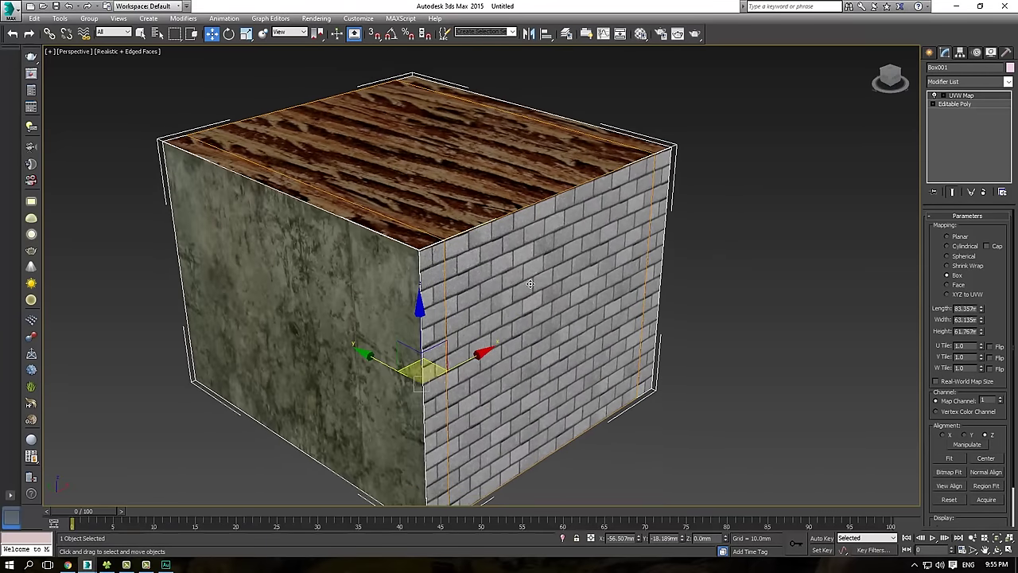
pyautogui.click(983, 192)
pyautogui.scroll(-3, 629, 227)
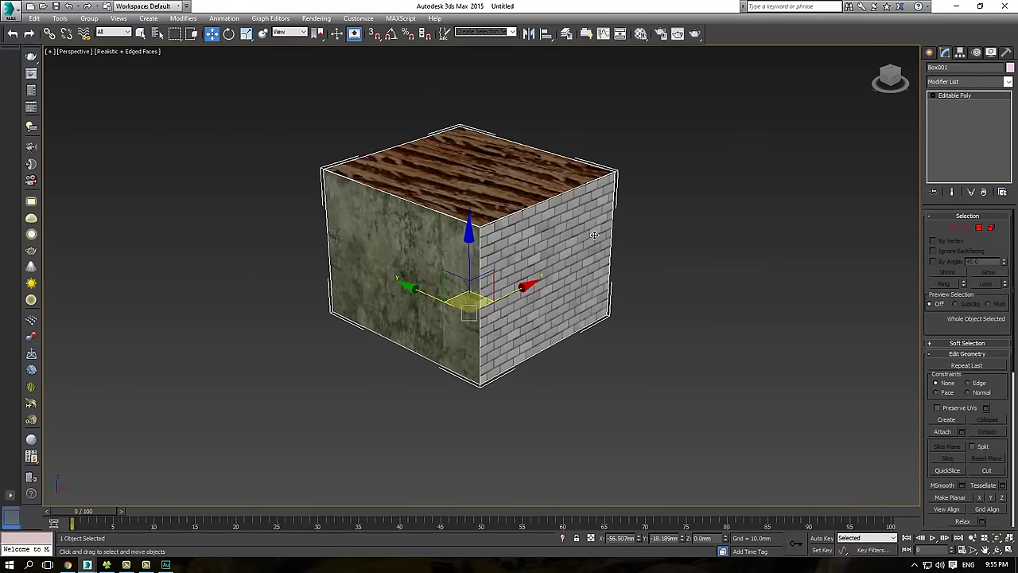
# - Reopen the Material Editor and review the bark material's basic parameters and the diffuse bitmap settings of all three materials
pyautogui.press('m')
pyautogui.moveTo(659, 80); pyautogui.dragTo(718, 80)
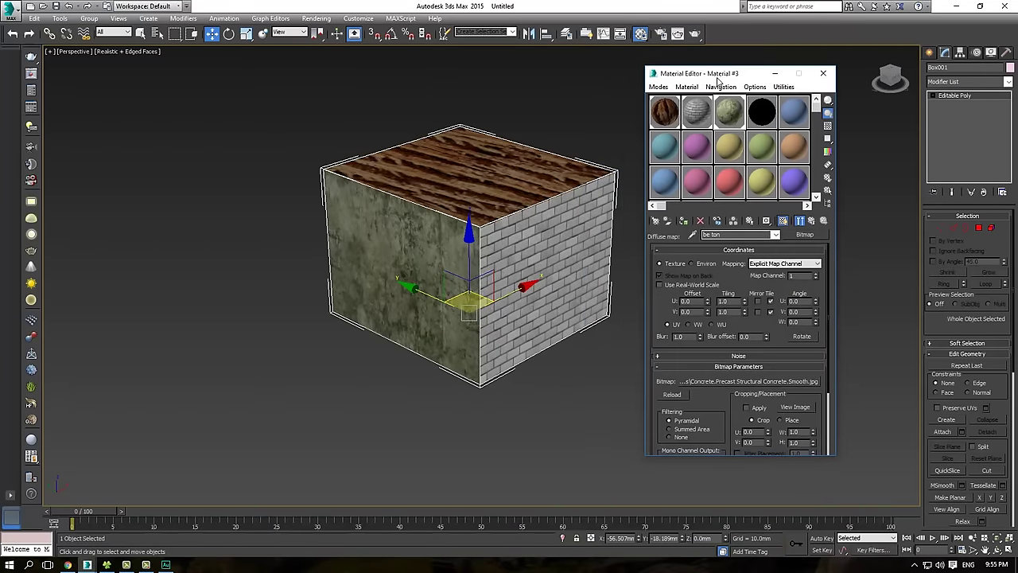
pyautogui.moveTo(475, 195); pyautogui.dragTo(424, 201, button='middle')
pyautogui.keyDown('alt'); pyautogui.moveTo(493, 219); pyautogui.dragTo(442, 228, button='middle'); pyautogui.keyUp('alt')
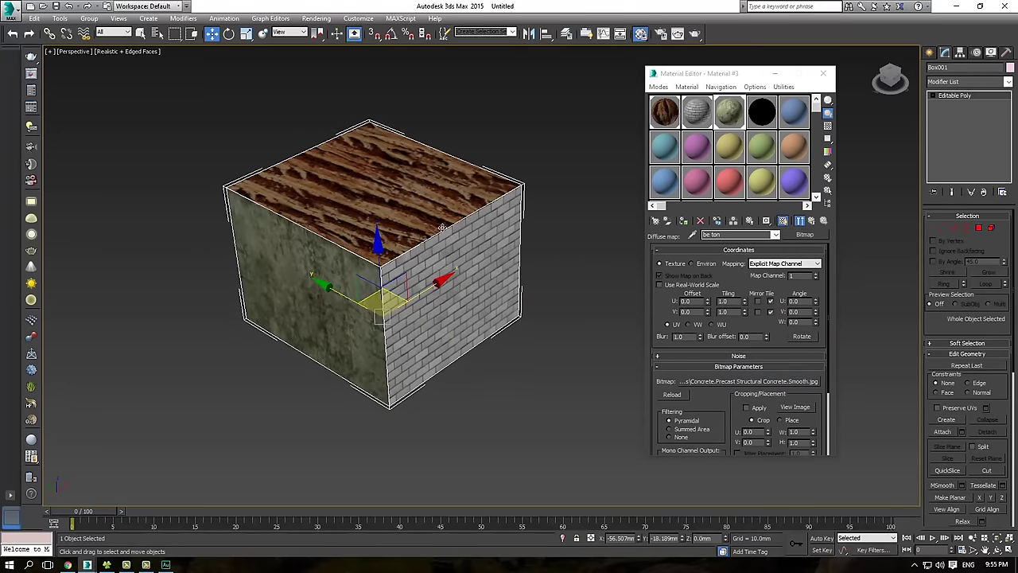
pyautogui.click(655, 123)
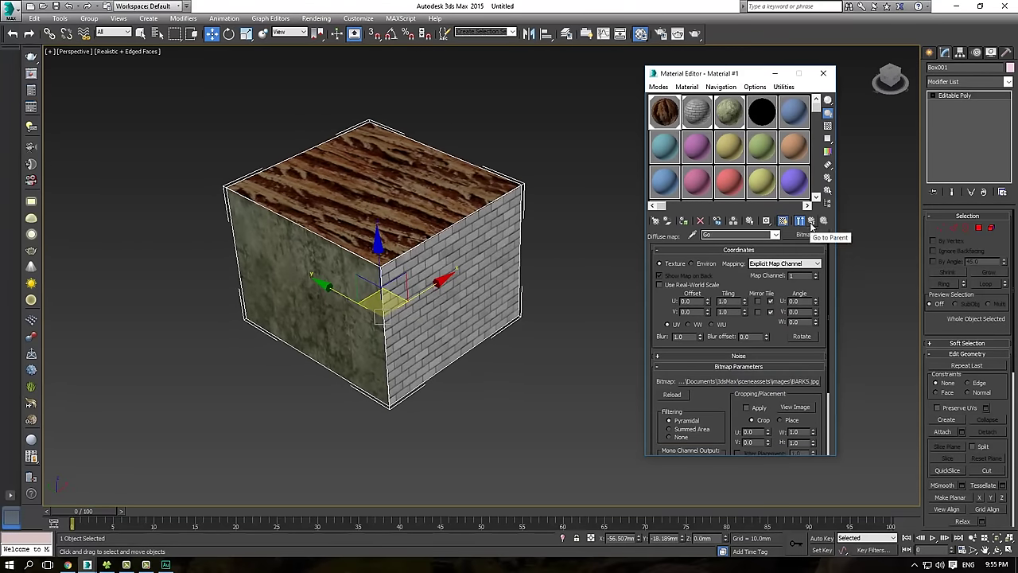
pyautogui.click(810, 222)
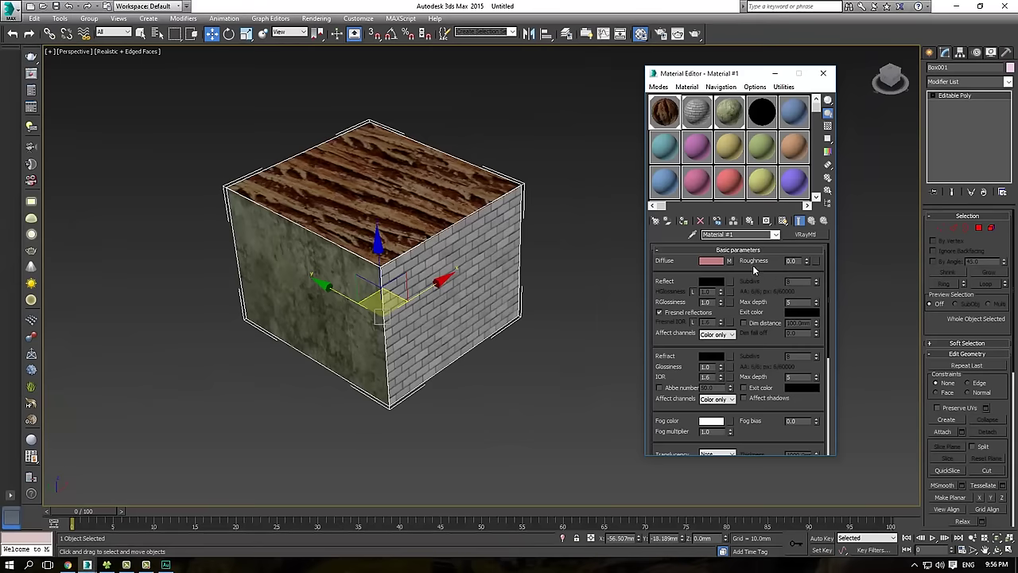
pyautogui.click(728, 262)
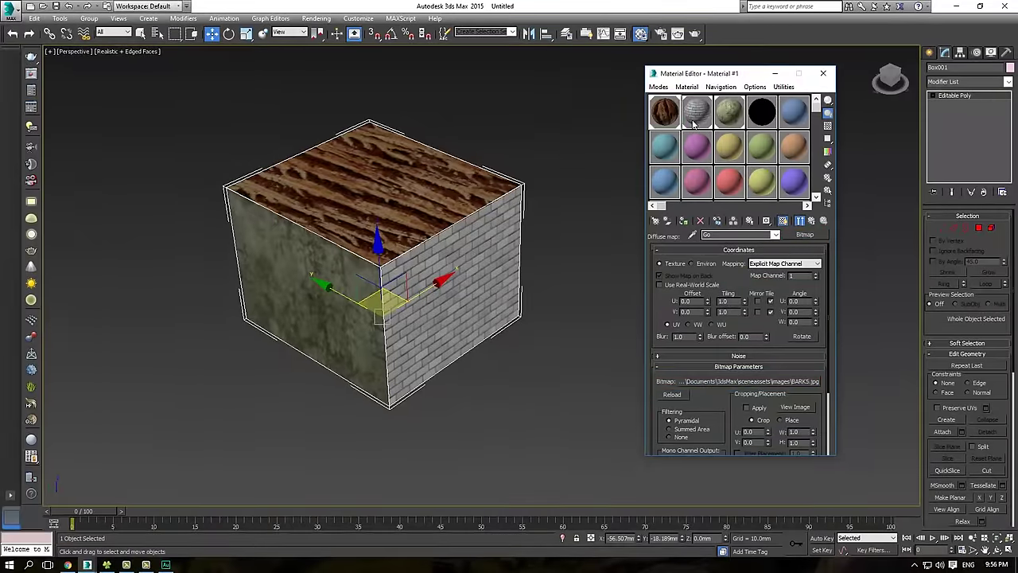
pyautogui.click(695, 115)
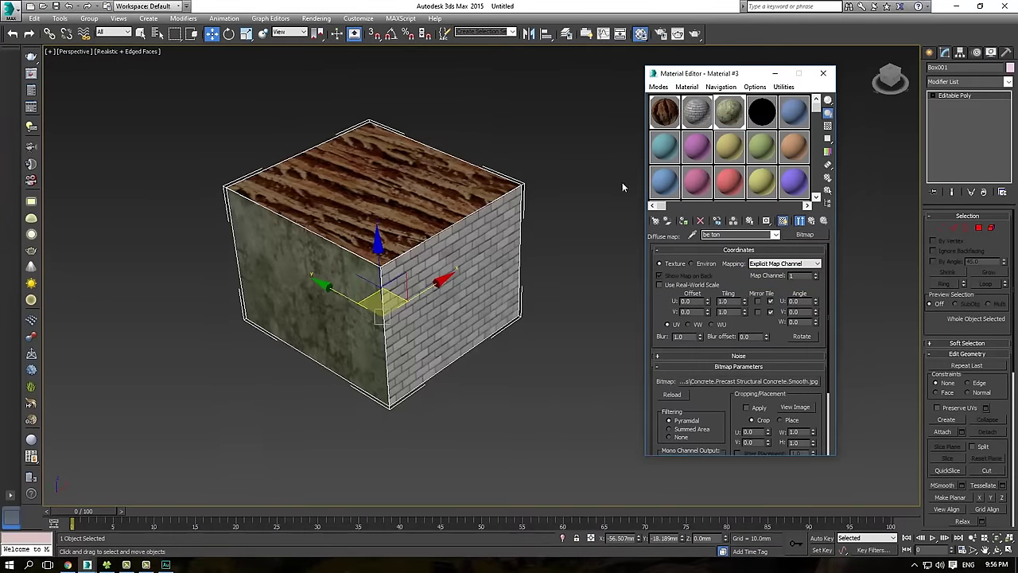
pyautogui.click(476, 187)
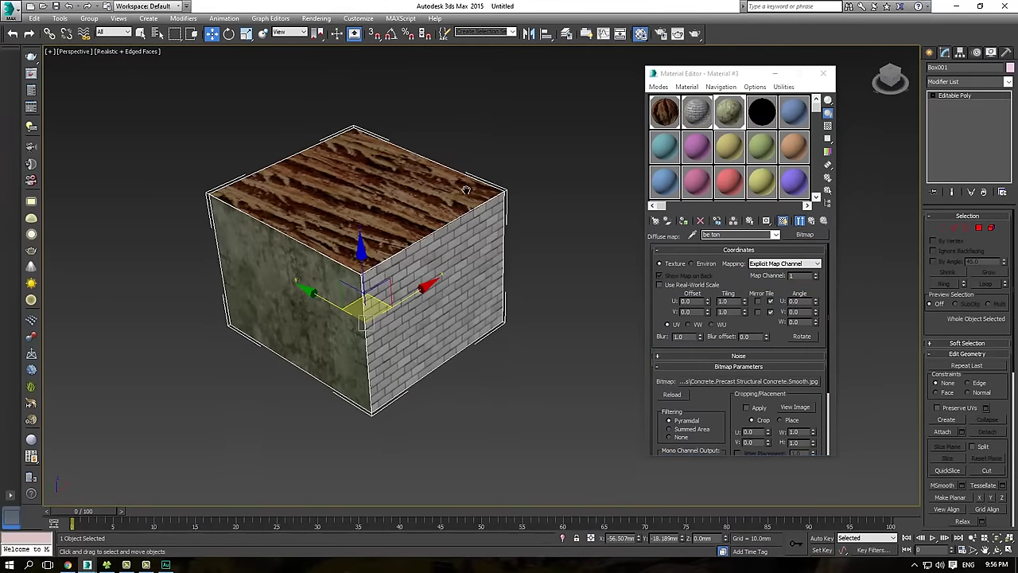
# - Apply a UVW Map modifier with Box mapping to the box, sized 78.355 mm long, 56.371 mm wide and 61.149 mm high
pyautogui.click(950, 82)
pyautogui.scroll(-10, 955, 199)
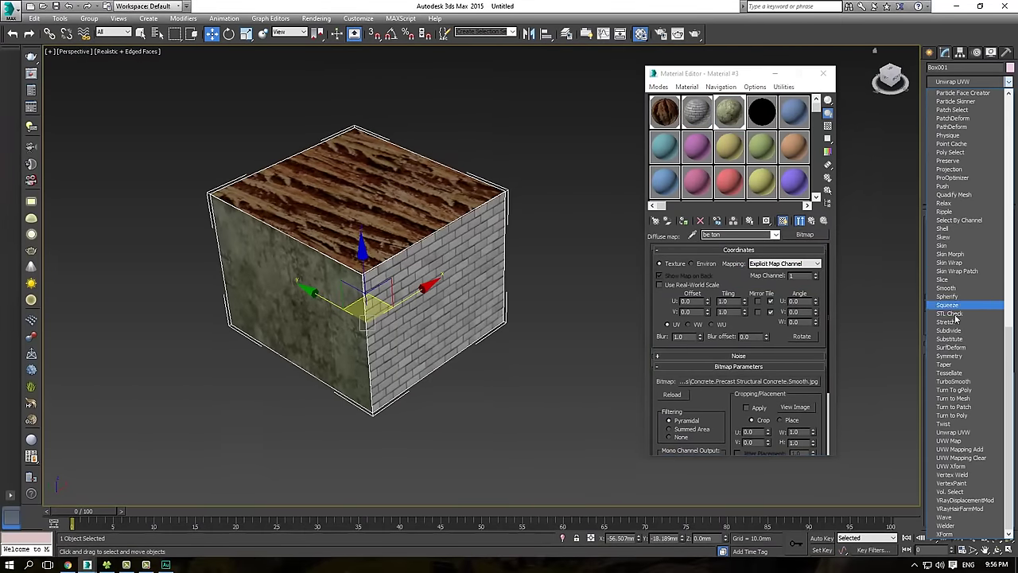
pyautogui.click(954, 442)
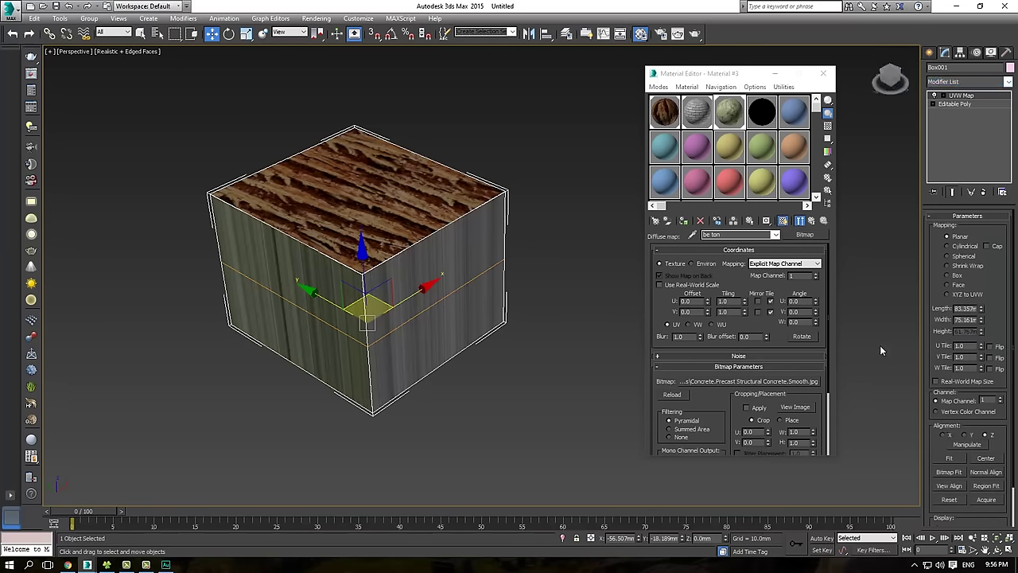
pyautogui.click(947, 275)
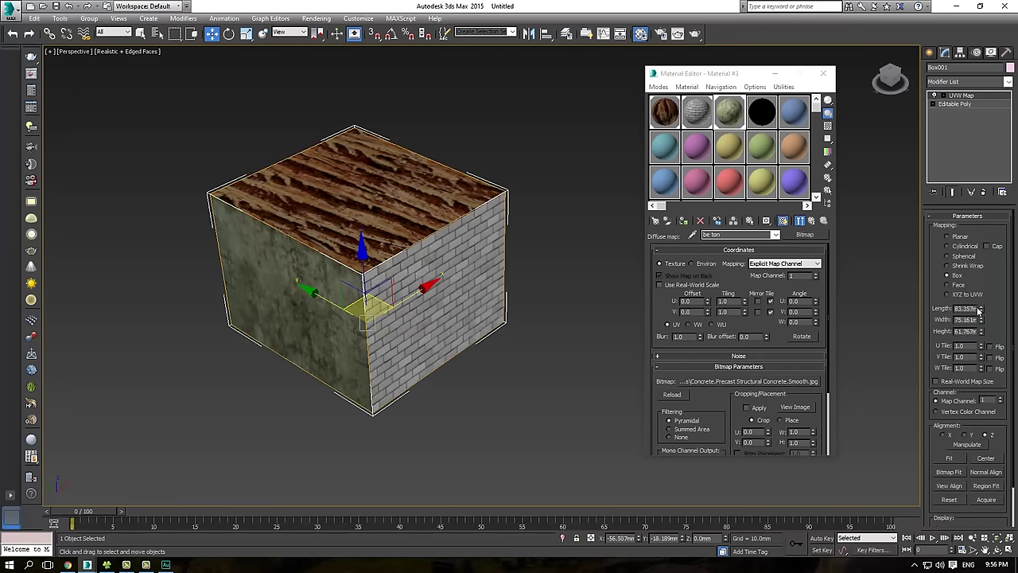
pyautogui.moveTo(981, 308); pyautogui.dragTo(1000, 262)
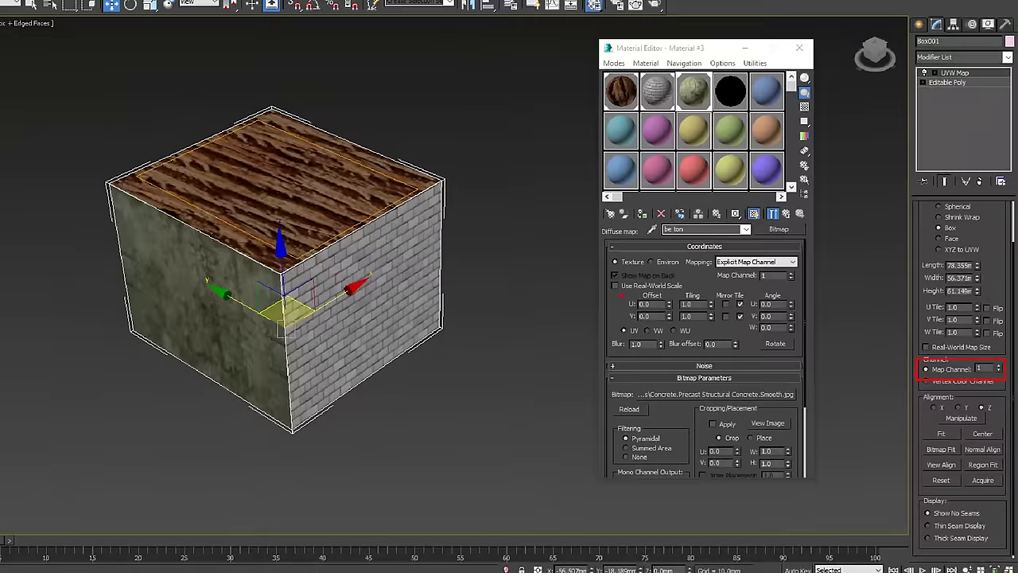
pyautogui.moveTo(490, 146)
pyautogui.mouseDown()
pyautogui.moveTo(377, 156)
pyautogui.moveTo(365, 166)
pyautogui.mouseUp()
pyautogui.moveTo(370, 128); pyautogui.dragTo(410, 184)
pyautogui.moveTo(484, 251)
pyautogui.mouseDown()
pyautogui.moveTo(395, 265)
pyautogui.moveTo(423, 277)
pyautogui.mouseUp()
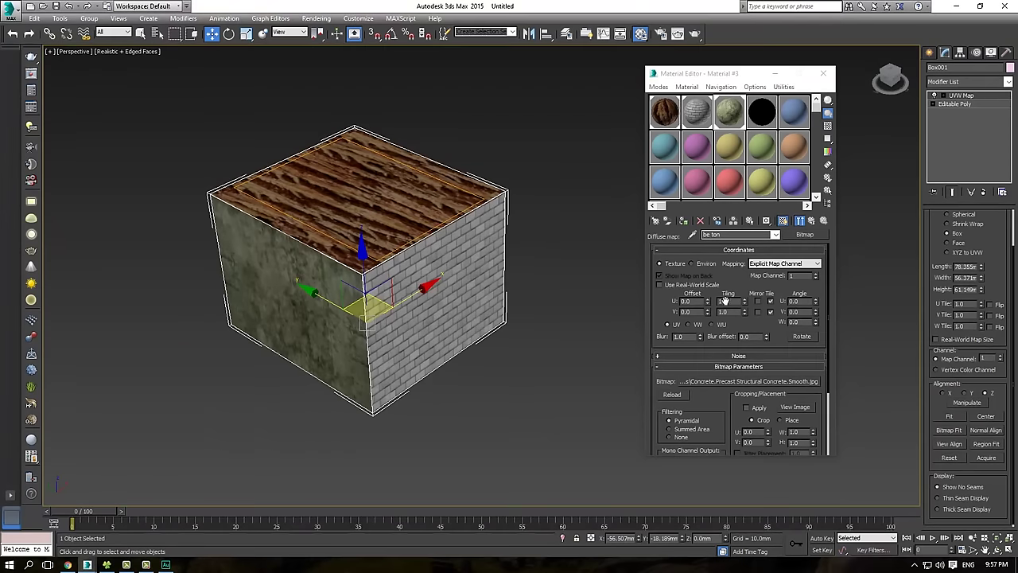
# - Examine the textures on the box's three visible faces up close and bring up the bark material's settings
pyautogui.scroll(4, 434, 304)
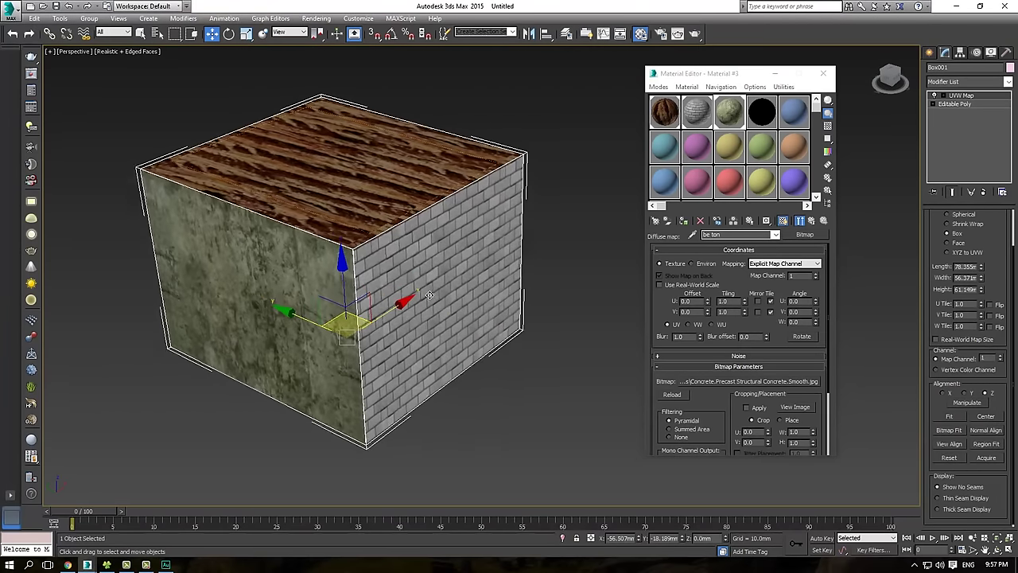
pyautogui.scroll(1, 443, 293)
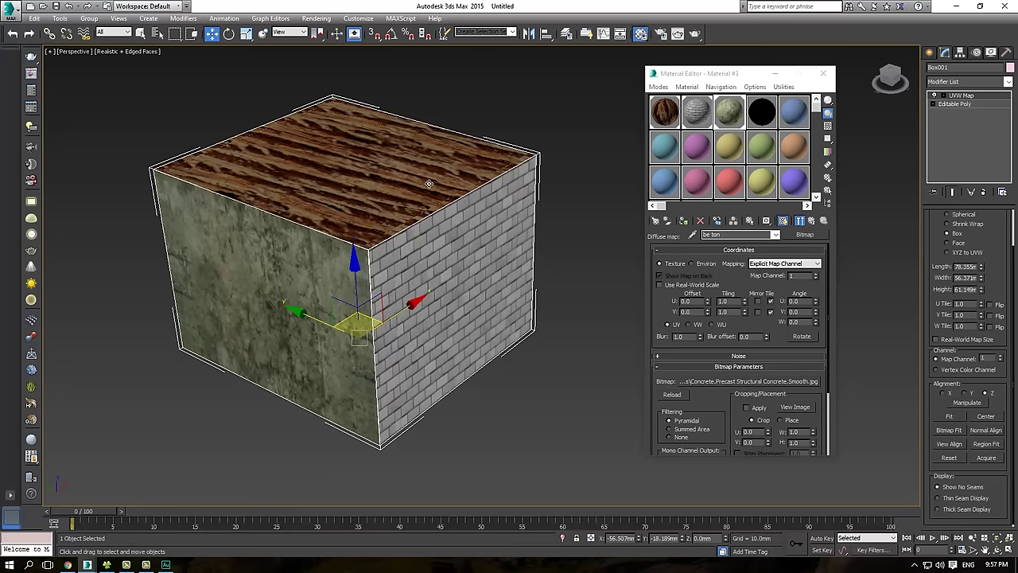
pyautogui.click(663, 116)
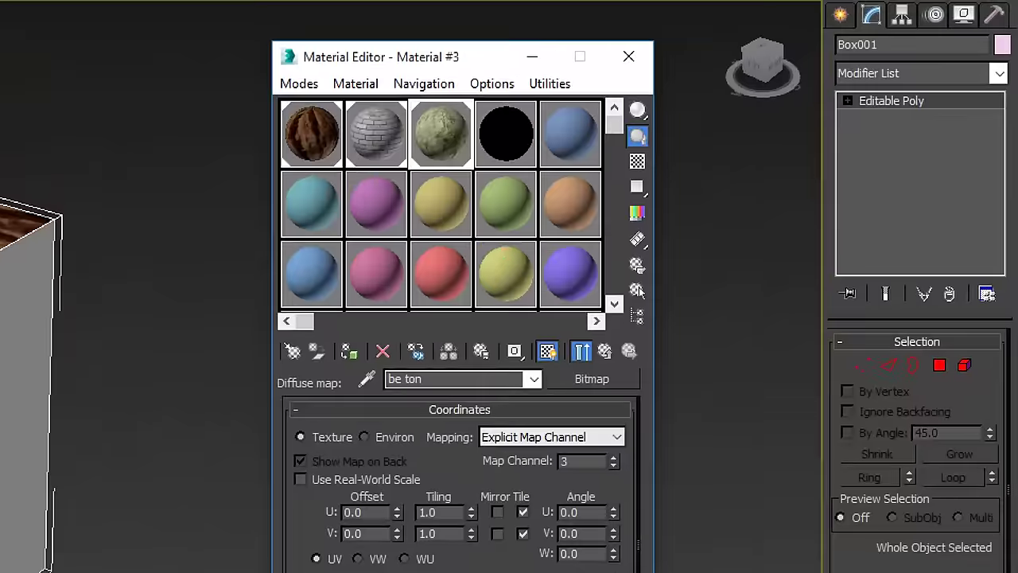
pyautogui.moveTo(399, 87); pyautogui.dragTo(475, 184)
pyautogui.moveTo(380, 359); pyautogui.dragTo(466, 401)
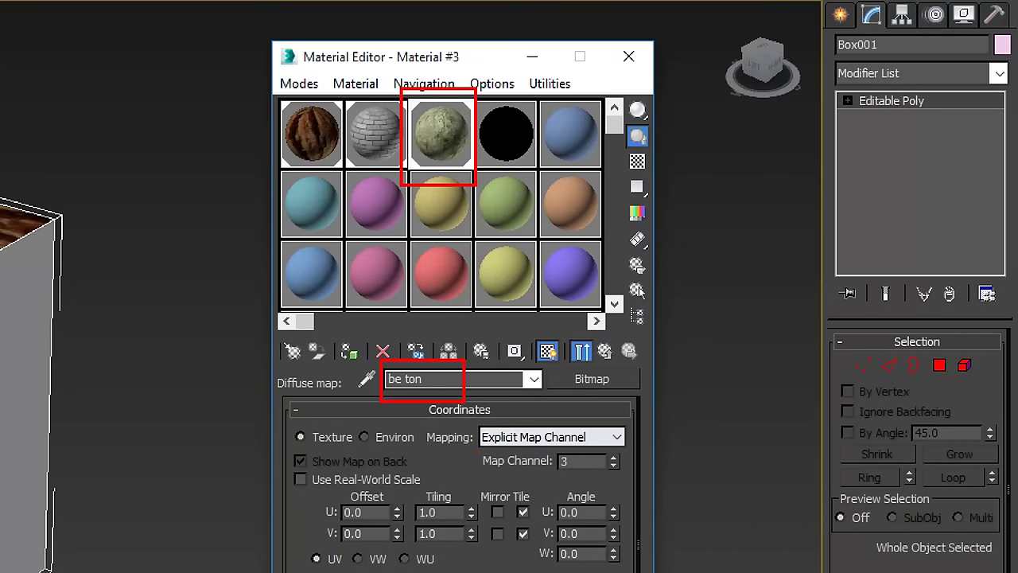
pyautogui.keyDown('ctrl'); pyautogui.moveTo(461, 444); pyautogui.dragTo(631, 484); pyautogui.keyUp('ctrl')
pyautogui.moveTo(442, 186)
pyautogui.mouseDown()
pyautogui.moveTo(425, 204)
pyautogui.moveTo(306, 157)
pyautogui.mouseUp()
pyautogui.press('Escape')
pyautogui.moveTo(499, 266); pyautogui.dragTo(489, 258, button='middle')
pyautogui.moveTo(658, 97)
pyautogui.mouseDown()
pyautogui.moveTo(521, 124)
pyautogui.moveTo(560, 141)
pyautogui.mouseUp()
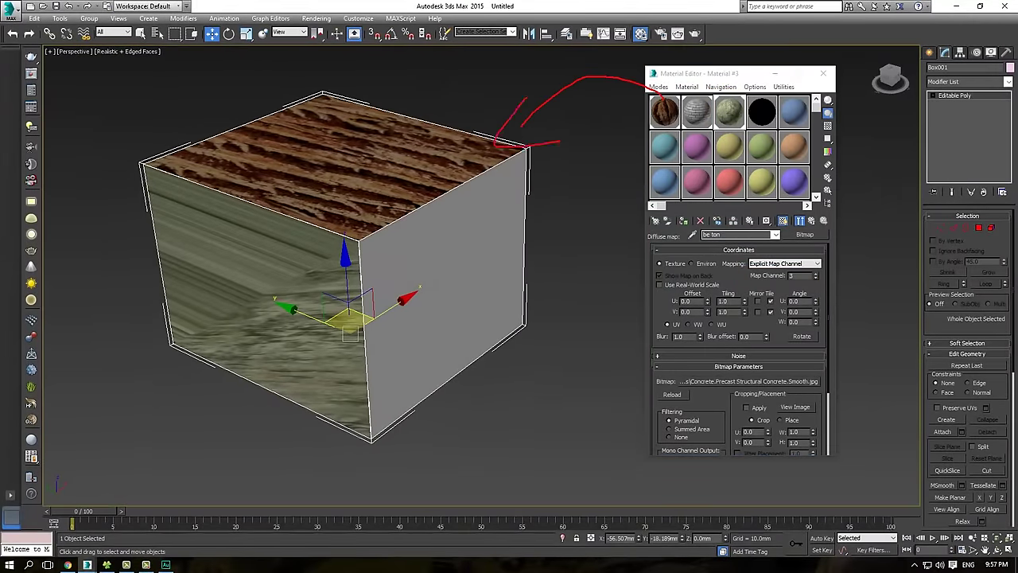
# - Add a UVW Map modifier to the box on map channel 1 with Box mapping, 84.19 mm long and 78.167 mm wide
pyautogui.keyDown('alt'); pyautogui.moveTo(625, 131); pyautogui.dragTo(587, 159, button='middle'); pyautogui.keyUp('alt')
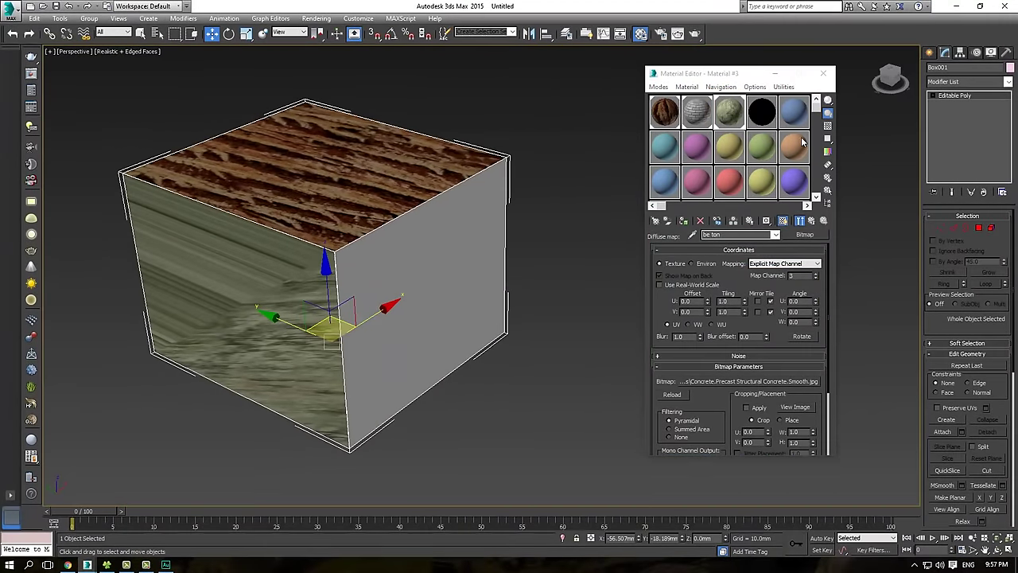
pyautogui.click(970, 82)
pyautogui.scroll(-10, 968, 299)
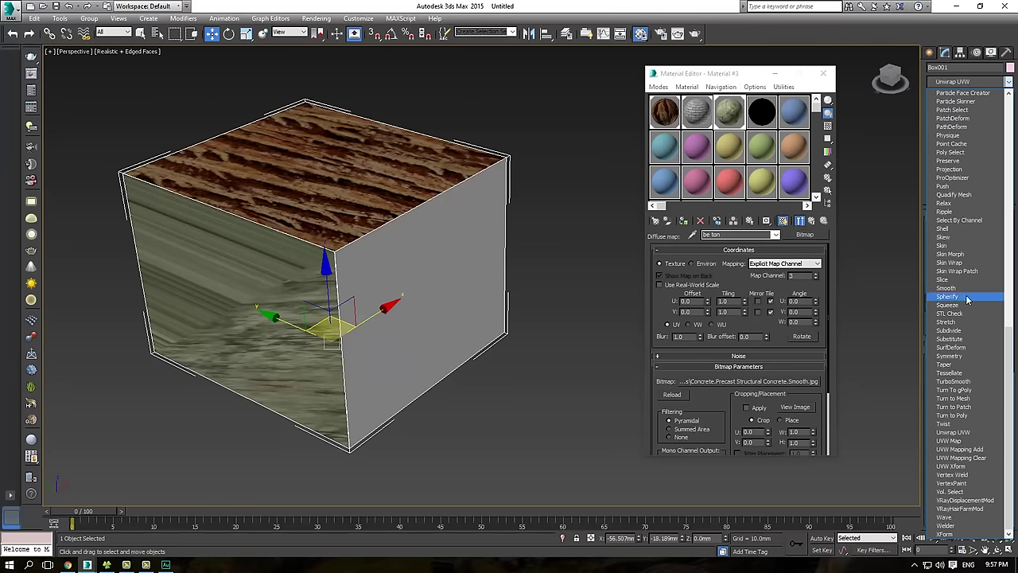
pyautogui.click(957, 440)
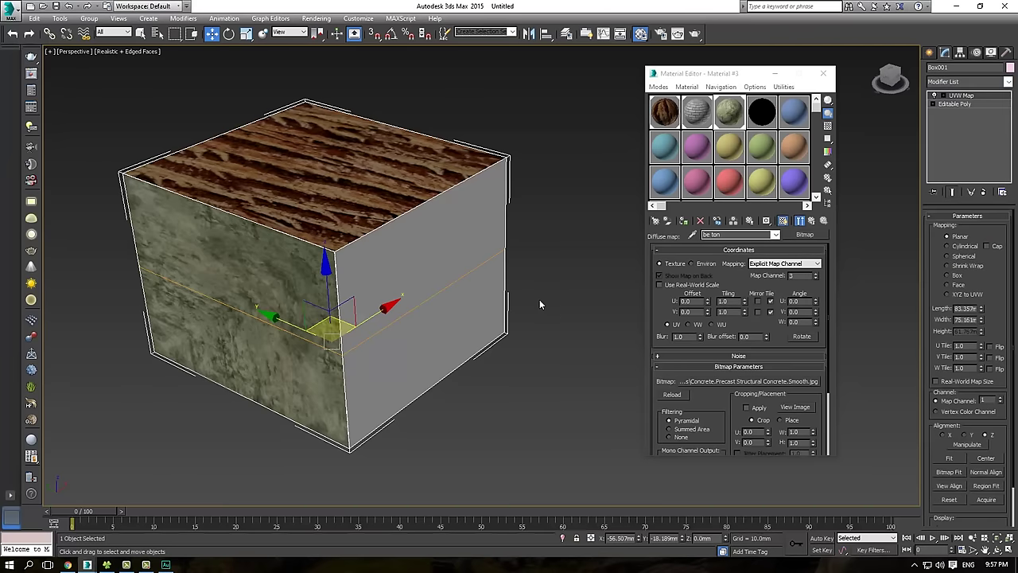
pyautogui.scroll(-3, 539, 299)
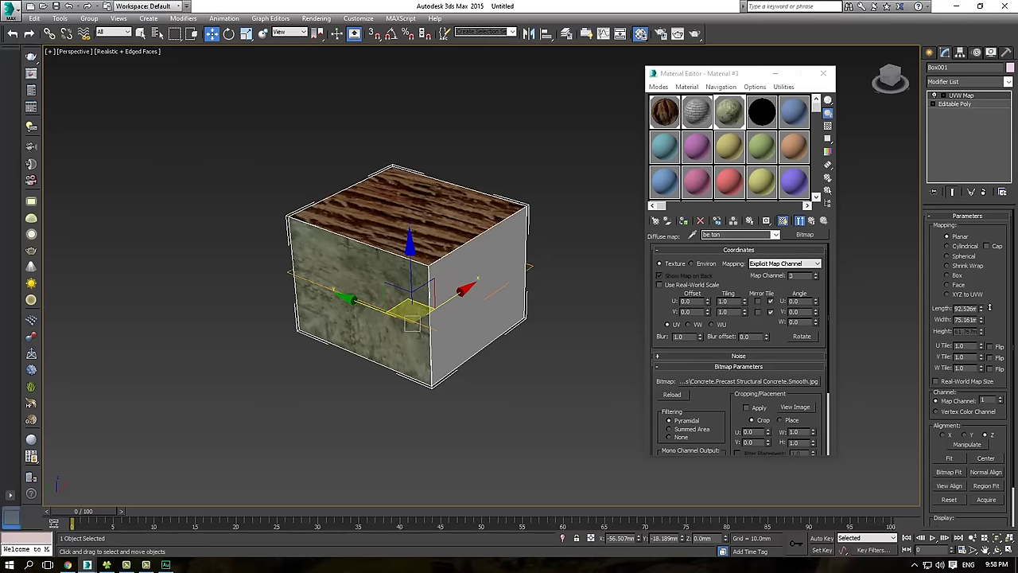
pyautogui.moveTo(989, 306); pyautogui.dragTo(981, 318)
pyautogui.keyDown('alt'); pyautogui.moveTo(485, 279); pyautogui.dragTo(580, 279, button='middle'); pyautogui.keyUp('alt')
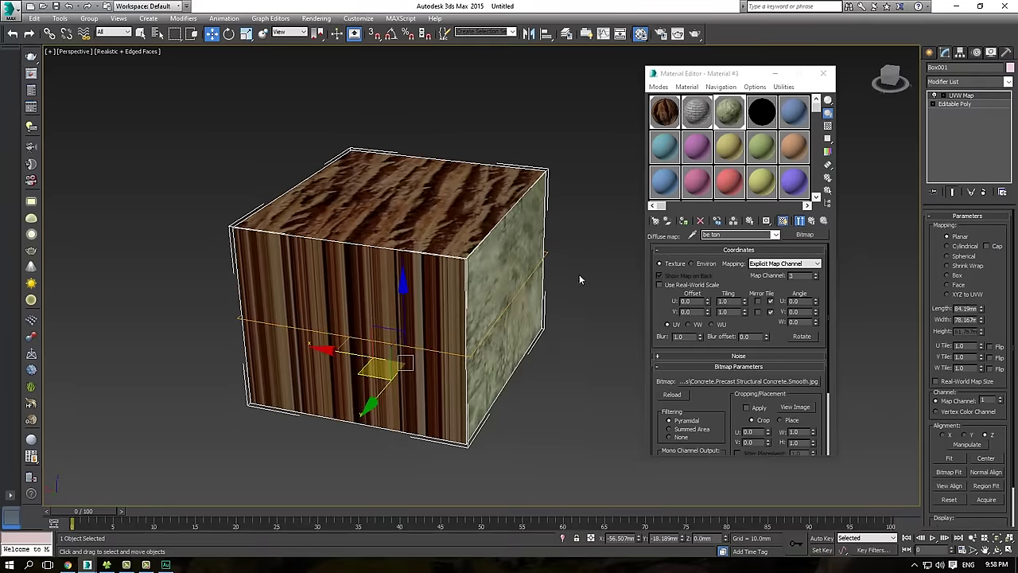
pyautogui.click(947, 275)
pyautogui.keyDown('alt'); pyautogui.moveTo(445, 302); pyautogui.dragTo(385, 305, button='middle'); pyautogui.keyUp('alt')
# - Check the brick material's map channel and add a second UVW Map modifier on map channel 2 with Box mapping
pyautogui.click(695, 119)
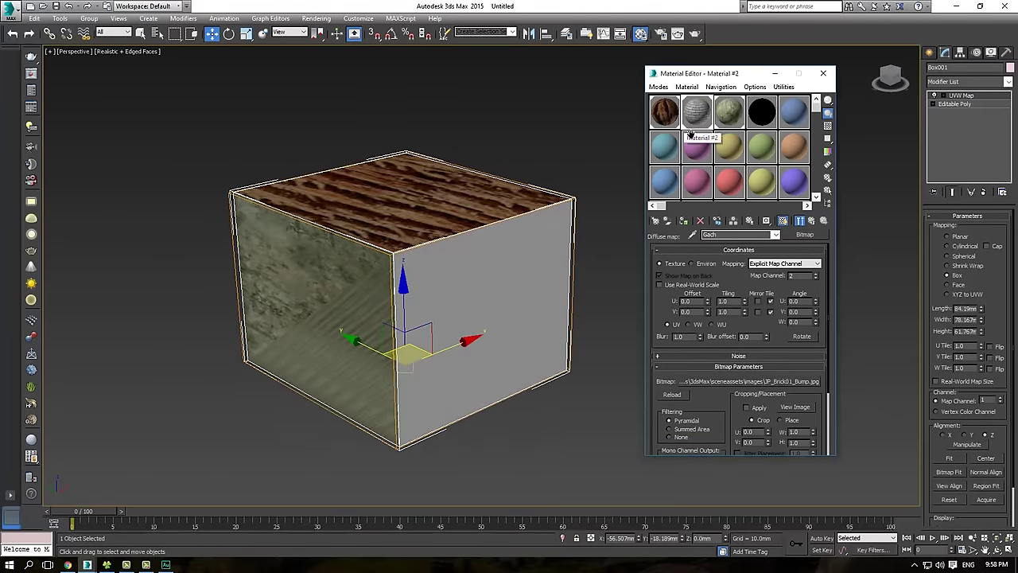
pyautogui.click(974, 81)
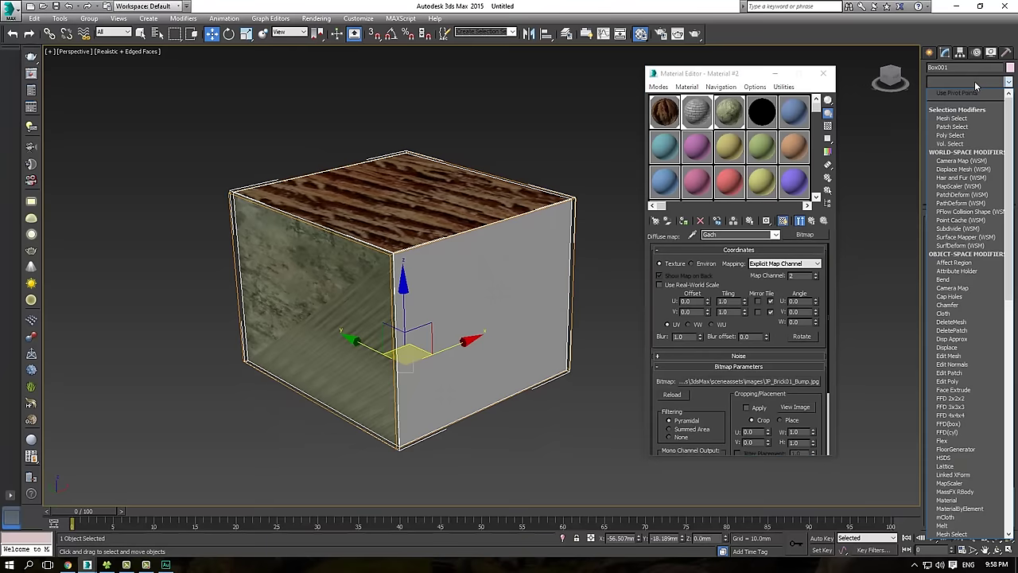
pyautogui.press('u')
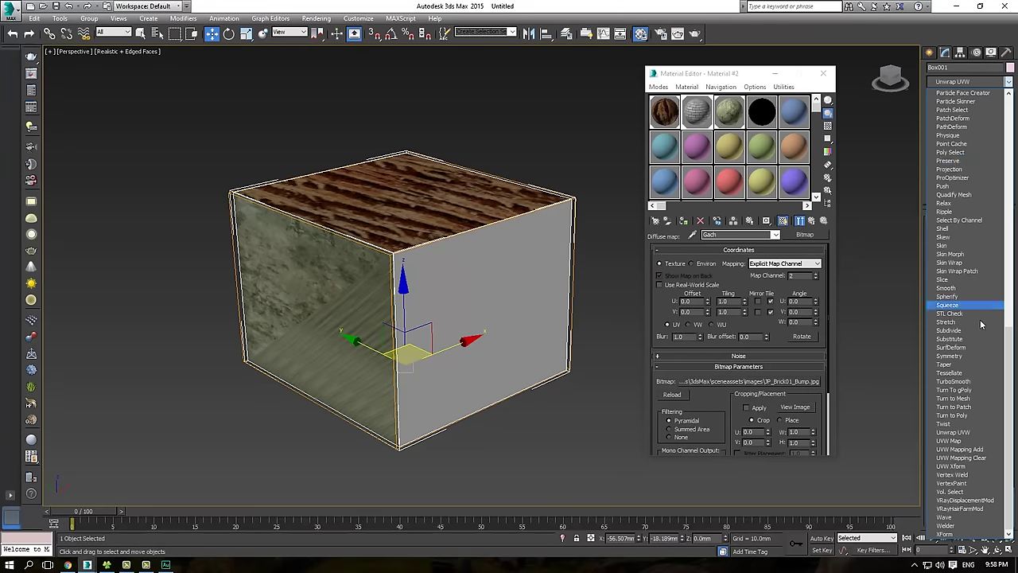
pyautogui.click(950, 441)
pyautogui.moveTo(1002, 338); pyautogui.dragTo(1001, 328)
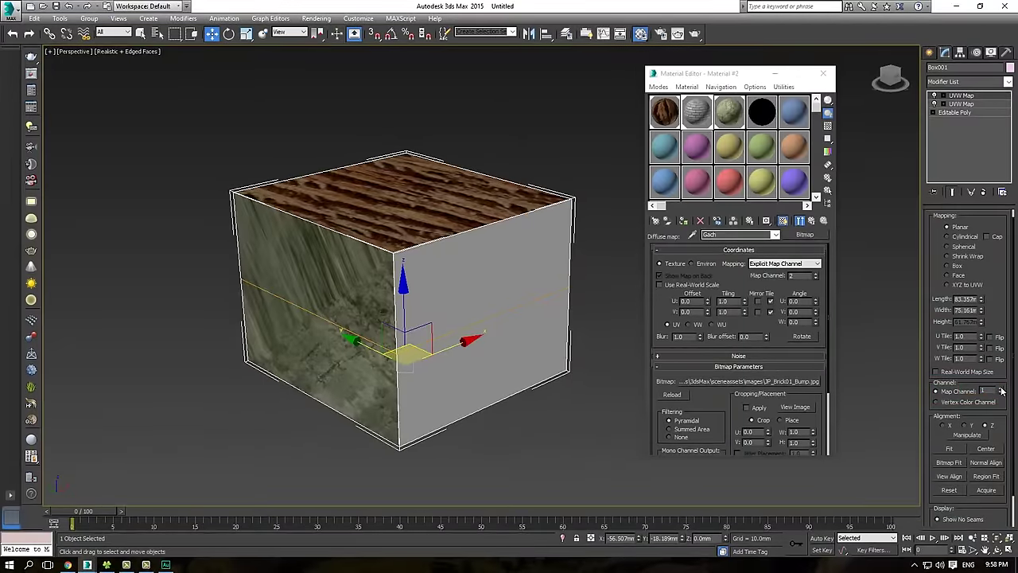
pyautogui.click(1002, 388)
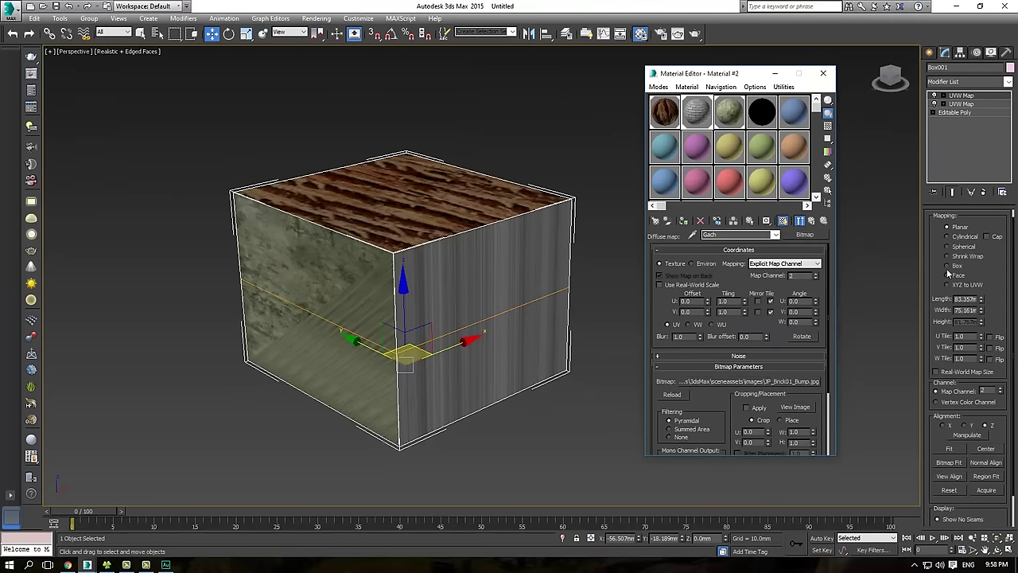
pyautogui.click(946, 267)
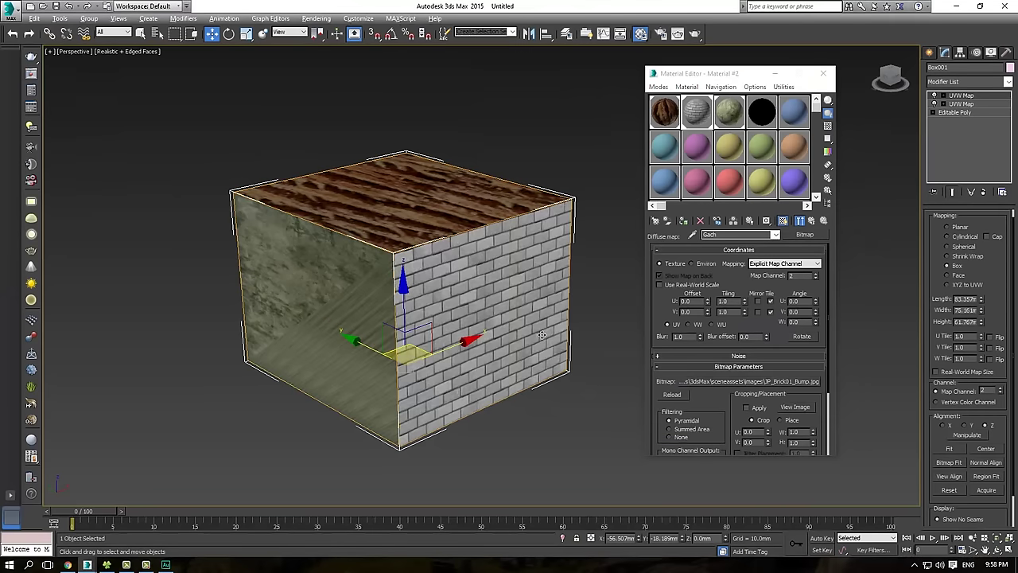
# - Resize the brick mapping on channel 2 to a length of 66.686 mm and a width of 42.09 mm
pyautogui.keyDown('alt'); pyautogui.moveTo(584, 318); pyautogui.dragTo(458, 336, button='middle'); pyautogui.keyUp('alt')
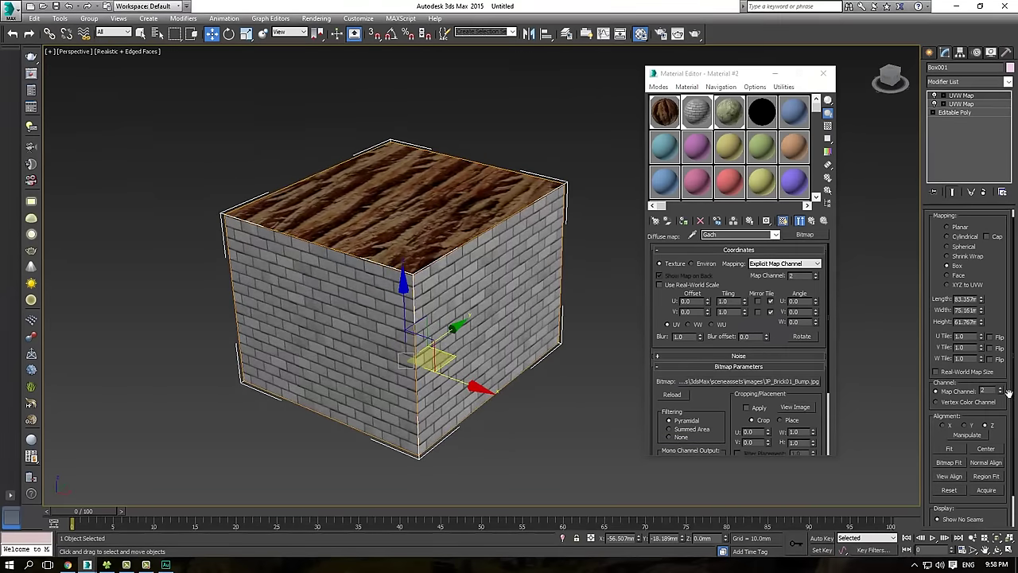
pyautogui.moveTo(981, 299); pyautogui.dragTo(981, 333)
pyautogui.keyDown('alt'); pyautogui.moveTo(519, 299); pyautogui.dragTo(633, 278, button='middle'); pyautogui.keyUp('alt')
# - Check the concrete material's map channel and add a third UVW Map modifier on map channel 3 with Box mapping
pyautogui.click(725, 115)
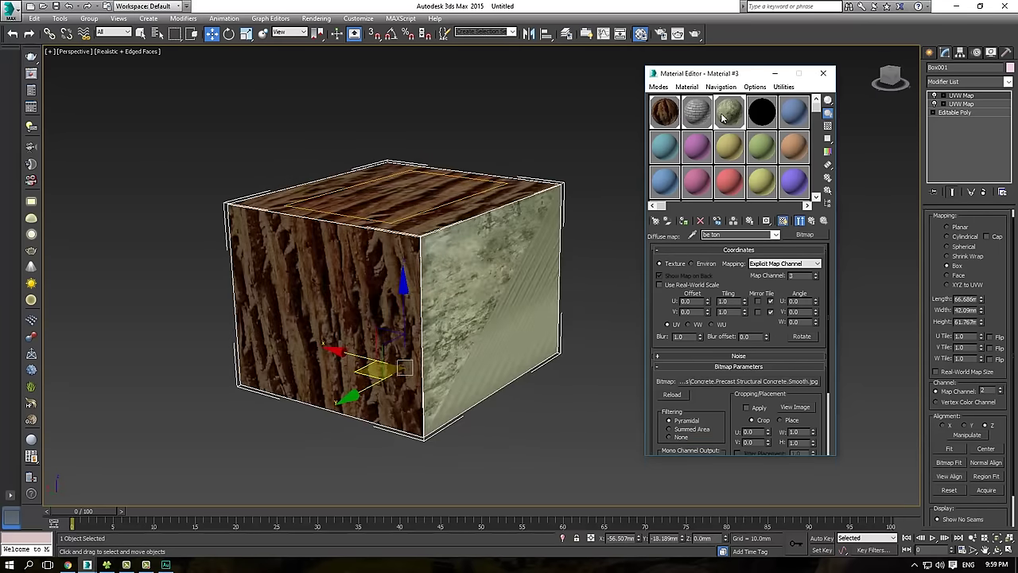
pyautogui.click(959, 82)
pyautogui.press('u')
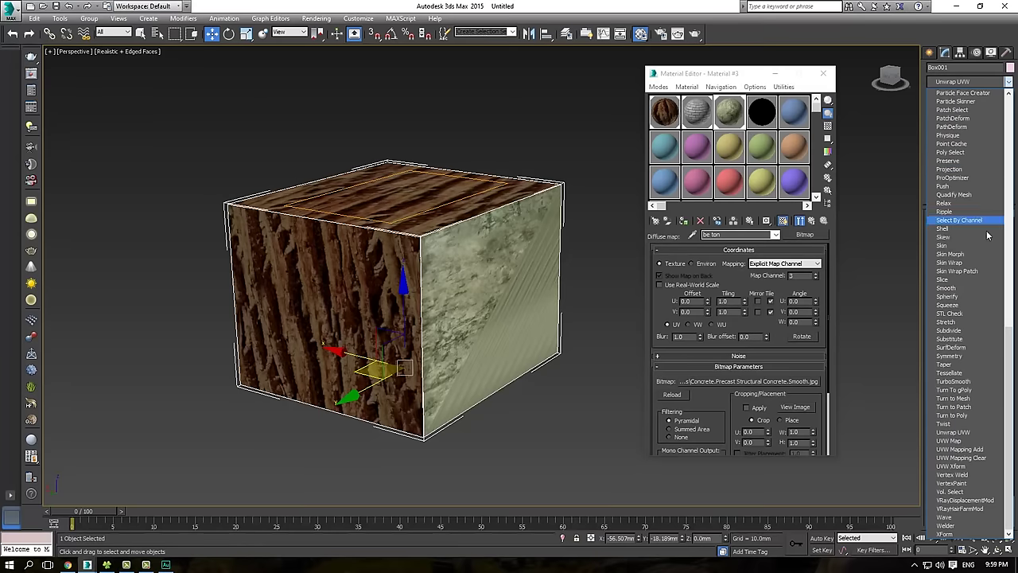
pyautogui.click(948, 441)
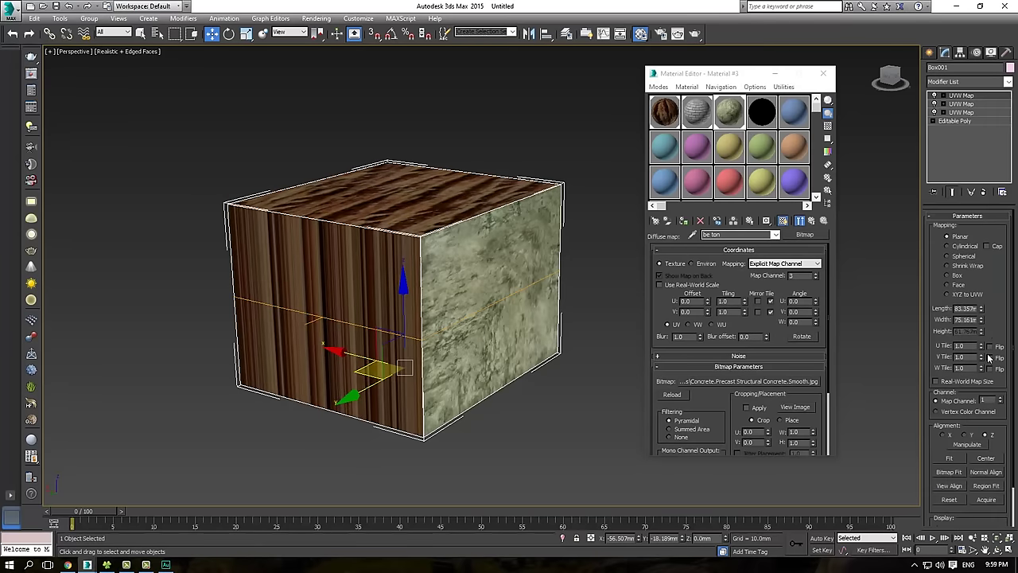
pyautogui.click(1003, 398)
pyautogui.click(1003, 398)
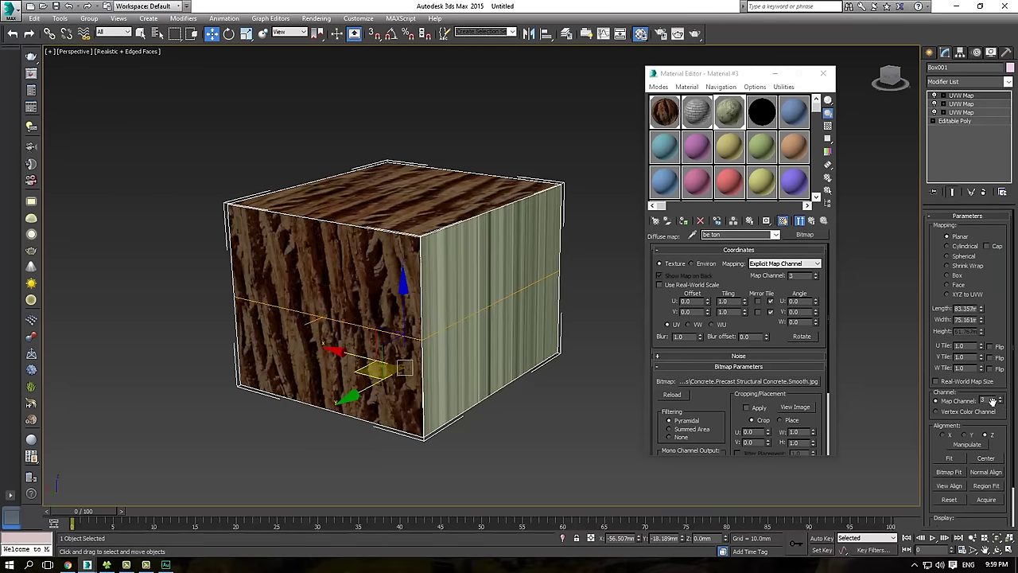
pyautogui.click(947, 275)
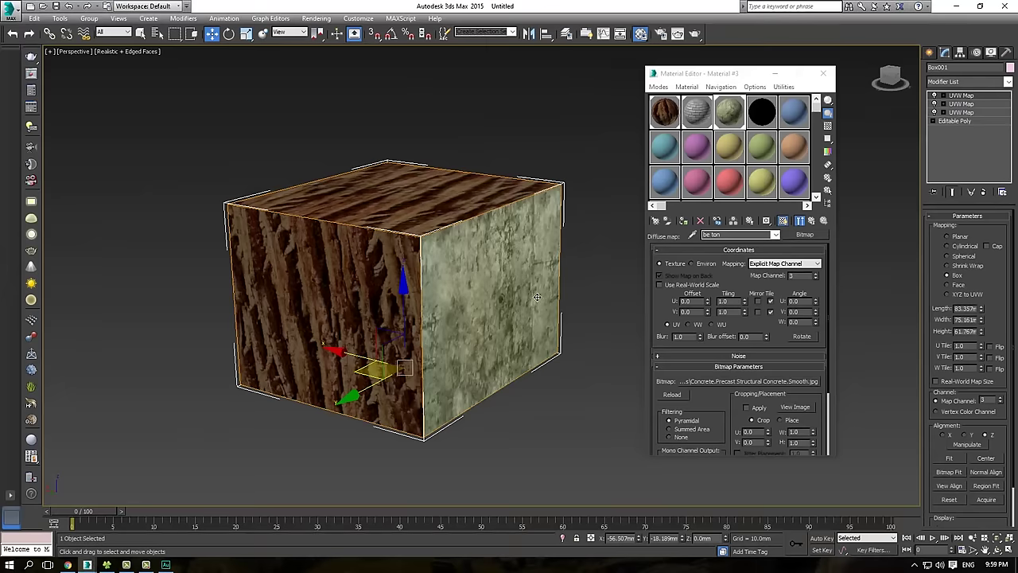
# - Set the concrete mapping length on channel 3 to 56.683 mm and check the box's faces
pyautogui.moveTo(275, 349)
pyautogui.keyDown('alt'); pyautogui.mouseDown(button='middle')
pyautogui.moveTo(171, 278)
pyautogui.moveTo(72, 267)
pyautogui.moveTo(304, 274)
pyautogui.mouseUp(button='middle'); pyautogui.keyUp('alt')
pyautogui.keyDown('alt'); pyautogui.moveTo(542, 257); pyautogui.dragTo(569, 270, button='middle'); pyautogui.keyUp('alt')
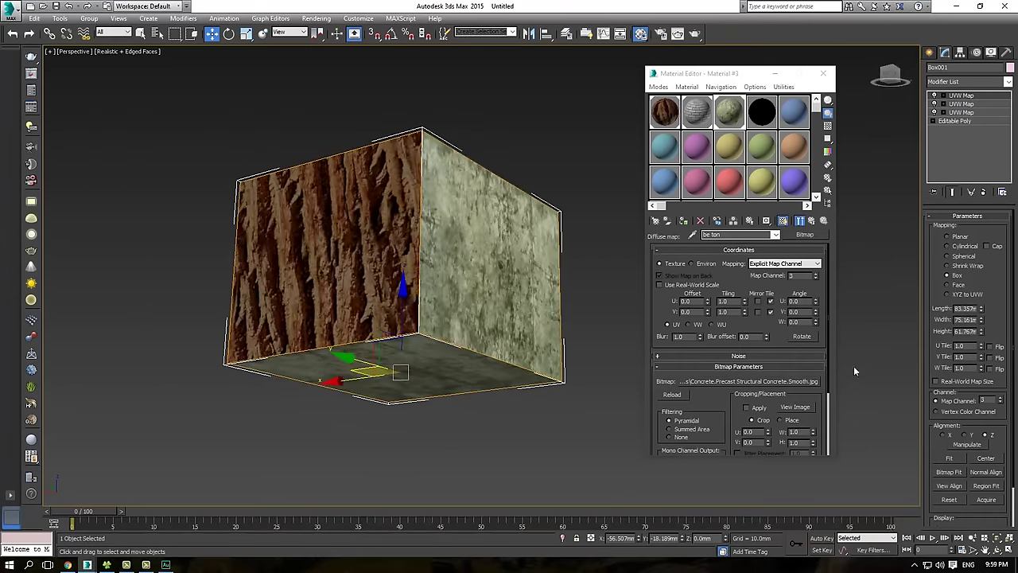
pyautogui.moveTo(981, 309)
pyautogui.mouseDown()
pyautogui.moveTo(990, 280)
pyautogui.moveTo(991, 309)
pyautogui.moveTo(992, 275)
pyautogui.moveTo(992, 323)
pyautogui.mouseUp()
pyautogui.moveTo(623, 274)
pyautogui.keyDown('alt'); pyautogui.mouseDown(button='middle')
pyautogui.moveTo(557, 329)
pyautogui.moveTo(478, 322)
pyautogui.moveTo(609, 277)
pyautogui.mouseUp(button='middle'); pyautogui.keyUp('alt')
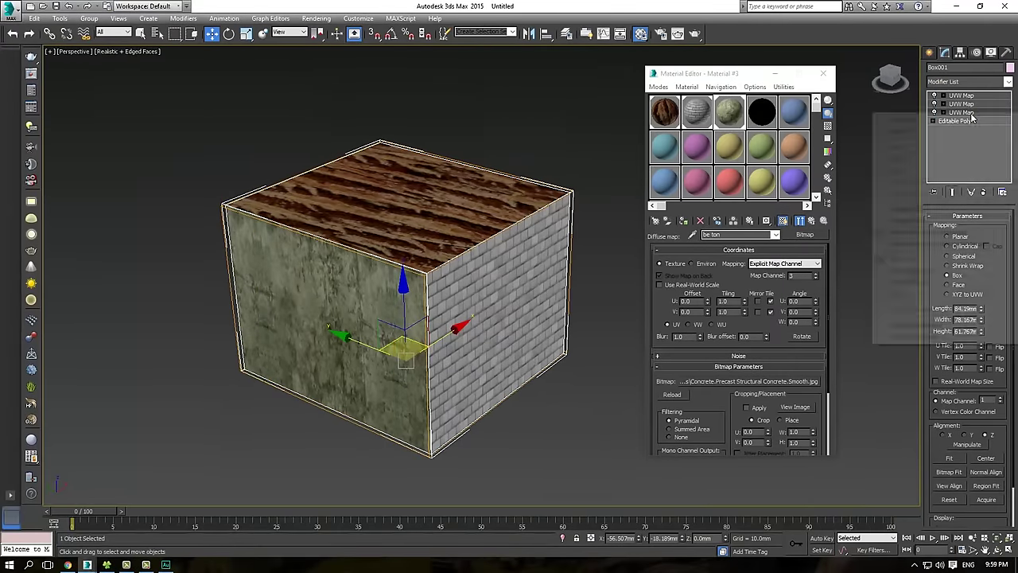
# - Rename the UVW Map modifiers for channels 1, 2 and 3 as UVW Map go, UVW Map gach and UVW Map beton
pyautogui.rightClick(970, 116)
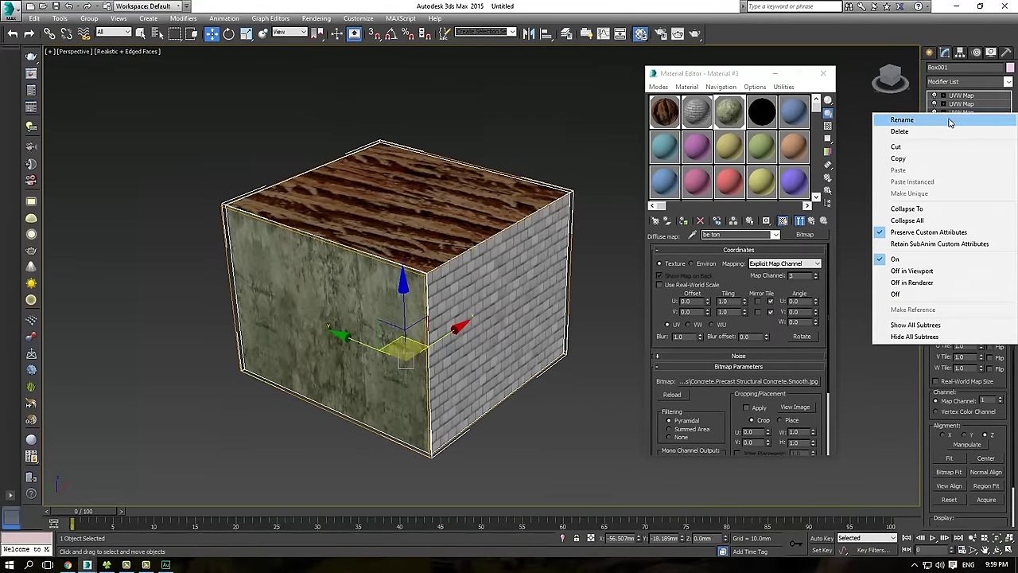
pyautogui.click(949, 121)
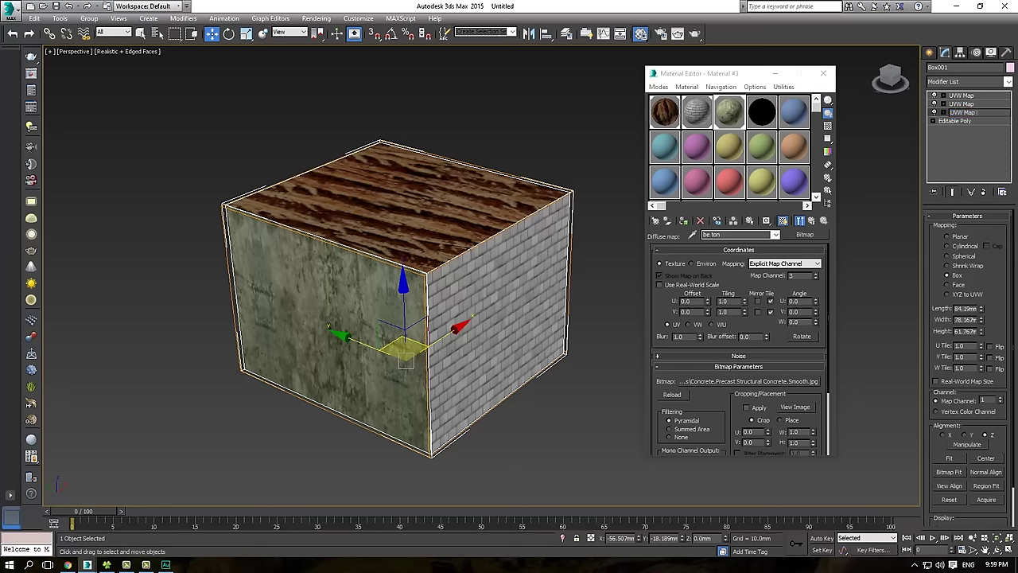
pyautogui.click(984, 117)
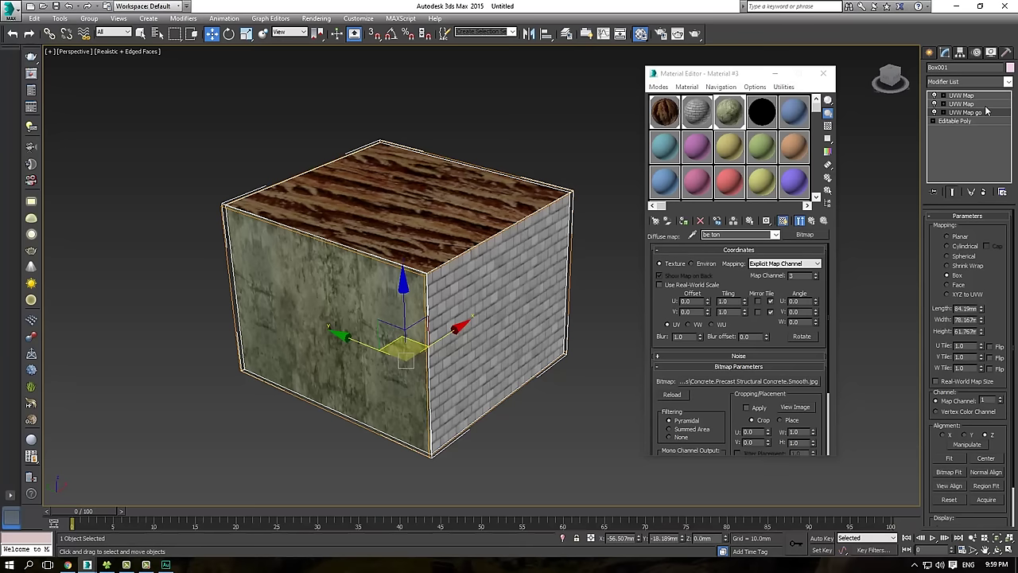
pyautogui.click(967, 104)
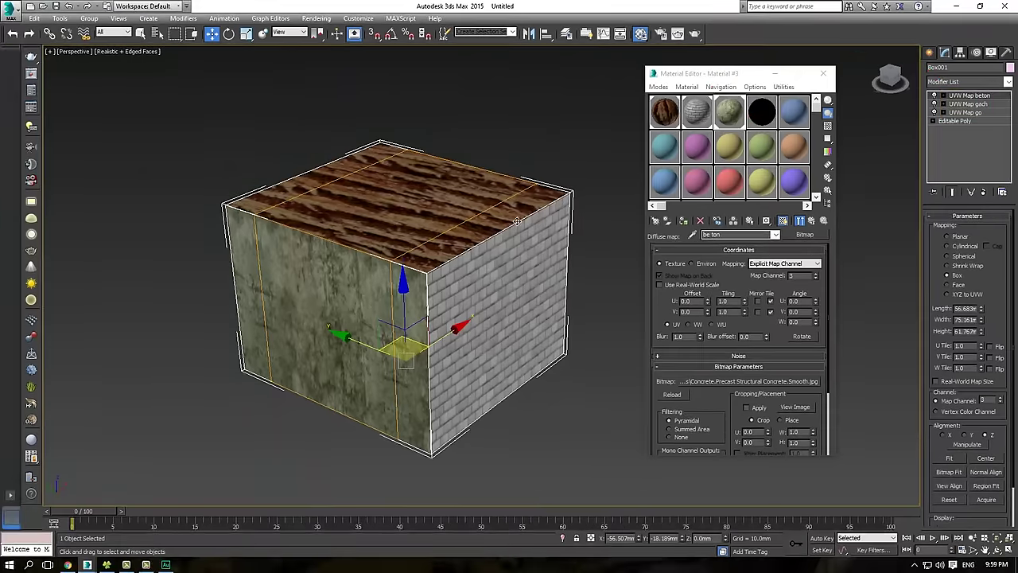
pyautogui.moveTo(484, 230)
pyautogui.keyDown('alt'); pyautogui.mouseDown(button='middle')
pyautogui.moveTo(445, 232)
pyautogui.moveTo(499, 237)
pyautogui.moveTo(491, 207)
pyautogui.moveTo(468, 232)
pyautogui.mouseUp(button='middle'); pyautogui.keyUp('alt')
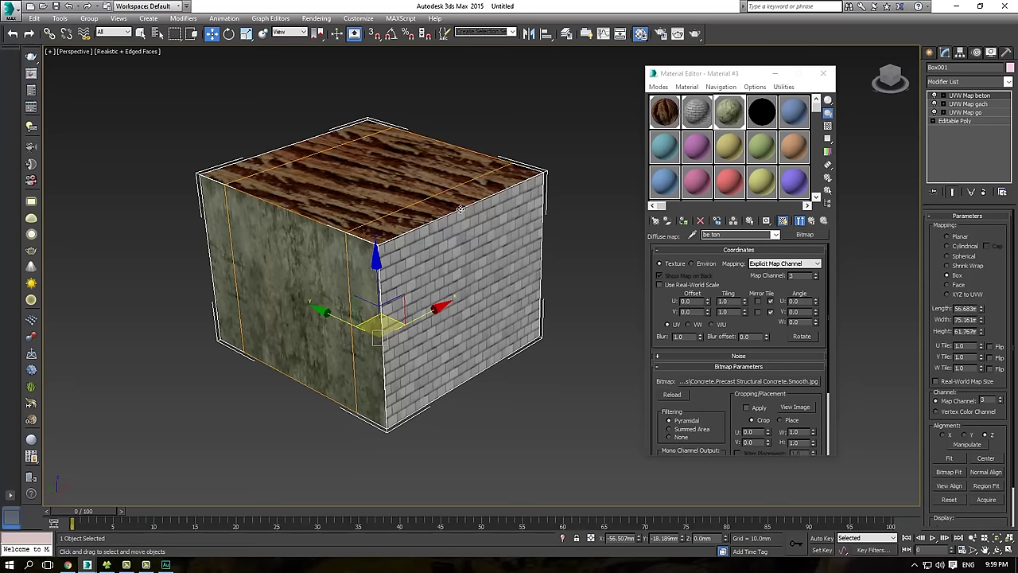
pyautogui.moveTo(435, 262); pyautogui.dragTo(439, 238, button='middle')
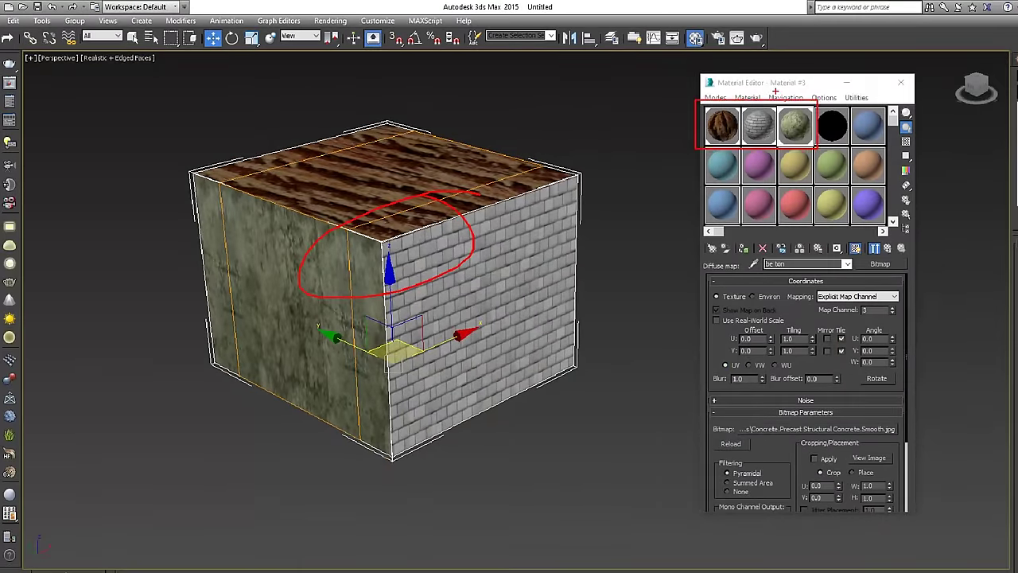
pyautogui.press('Escape')
pyautogui.moveTo(423, 261)
pyautogui.keyDown('alt'); pyautogui.mouseDown(button='middle')
pyautogui.moveTo(413, 264)
pyautogui.moveTo(461, 266)
pyautogui.moveTo(384, 265)
pyautogui.moveTo(372, 238)
pyautogui.moveTo(421, 230)
pyautogui.moveTo(399, 159)
pyautogui.mouseUp(button='middle'); pyautogui.keyUp('alt')
pyautogui.keyDown('alt'); pyautogui.moveTo(418, 227); pyautogui.dragTo(457, 219, button='middle'); pyautogui.keyUp('alt')
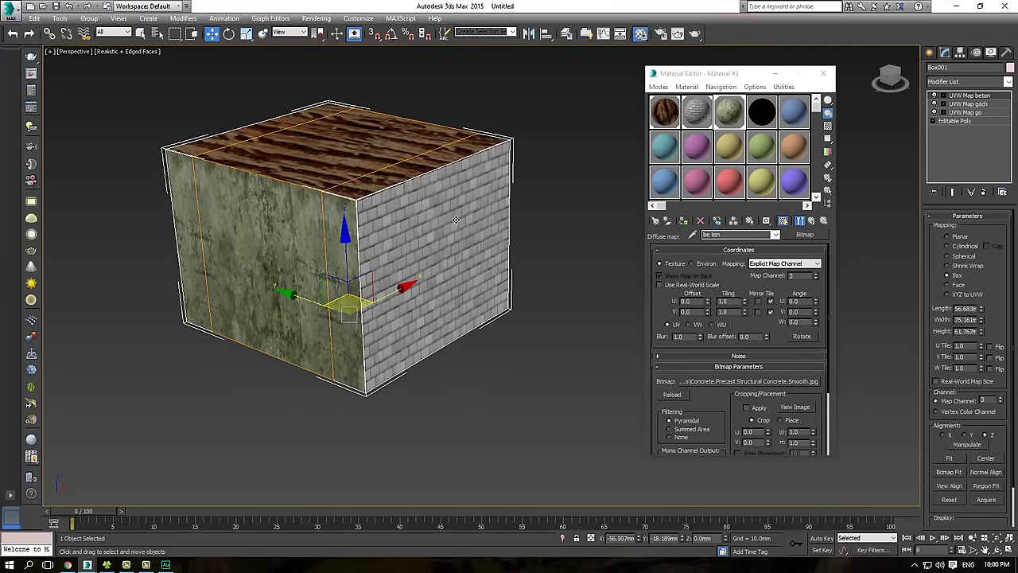
# - Convert the first sample material in the second row to a Multi/Sub-Object material, discarding the old material, and enlarge the Material Editor
pyautogui.click(657, 146)
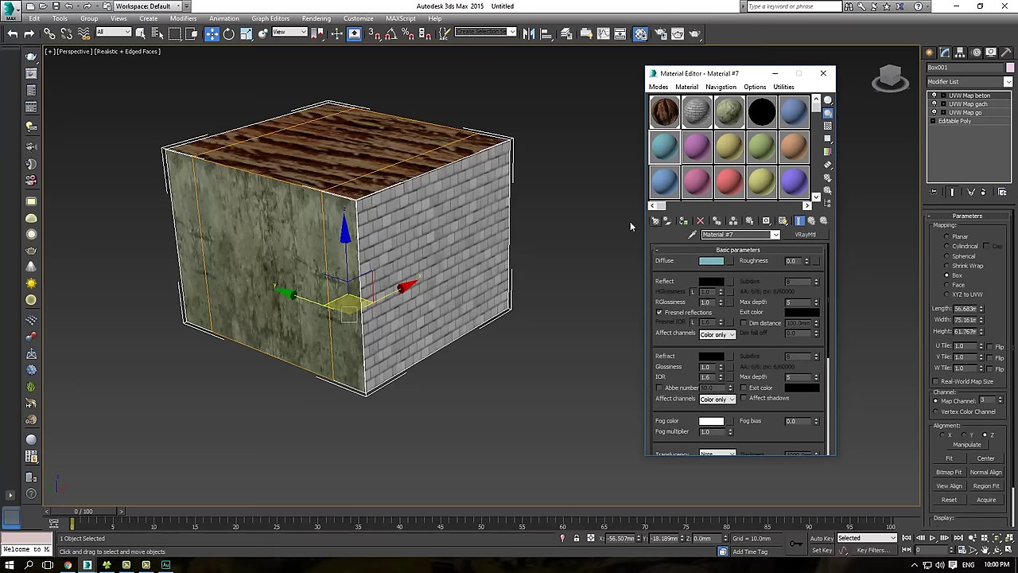
pyautogui.click(805, 236)
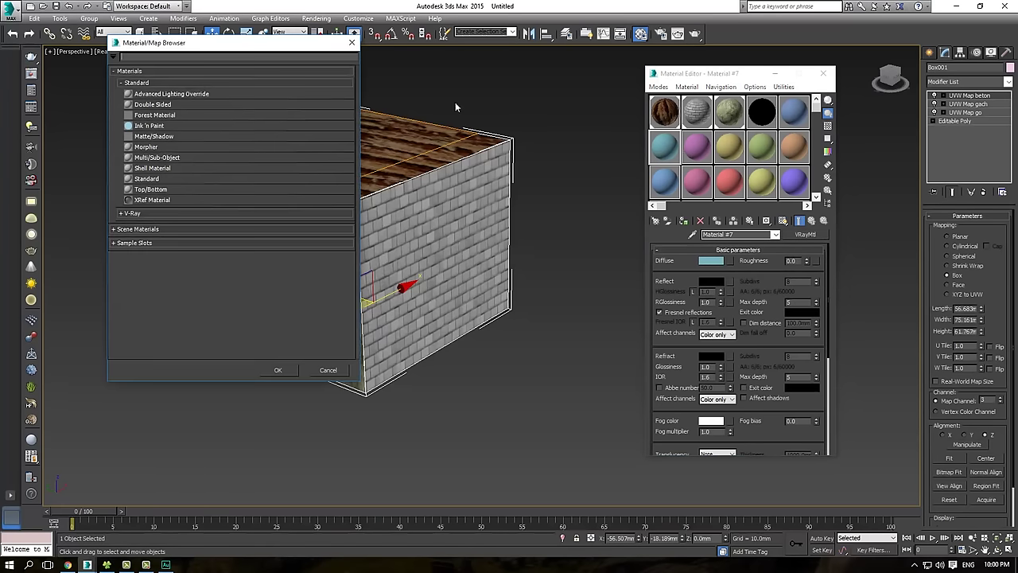
pyautogui.moveTo(307, 42); pyautogui.dragTo(591, 84)
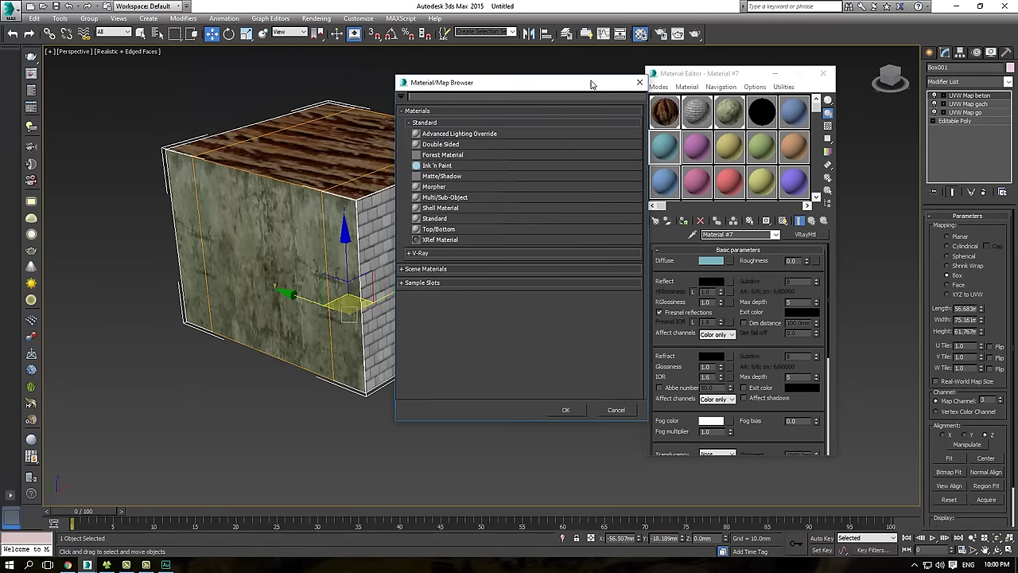
pyautogui.click(466, 123)
pyautogui.click(466, 123)
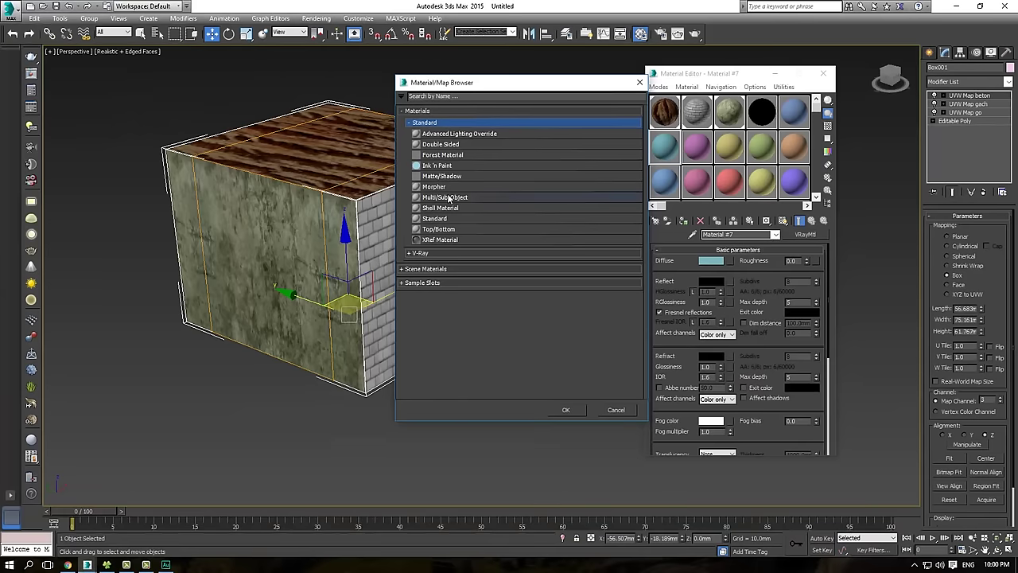
pyautogui.doubleClick(450, 197)
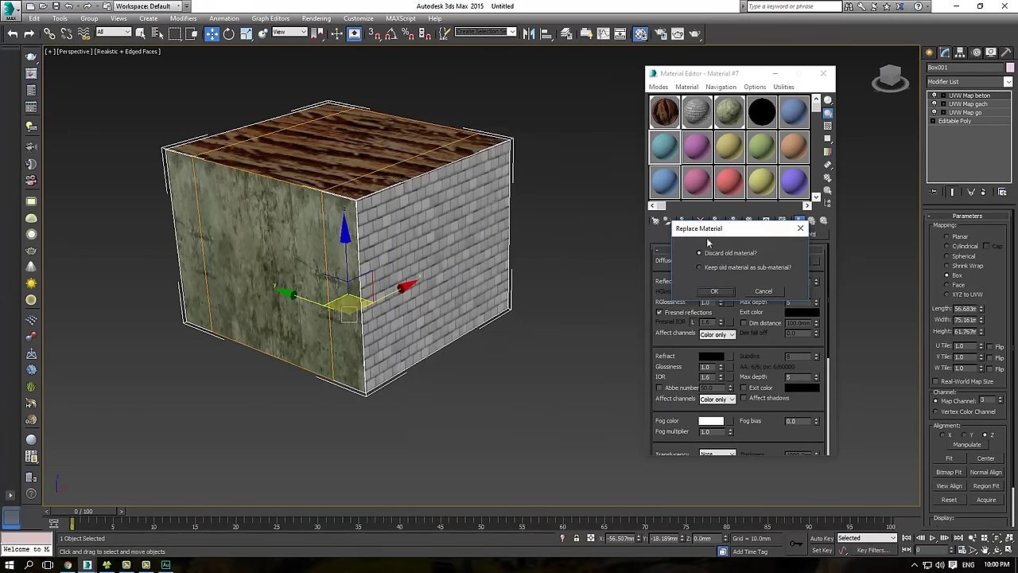
pyautogui.moveTo(707, 232); pyautogui.dragTo(524, 259)
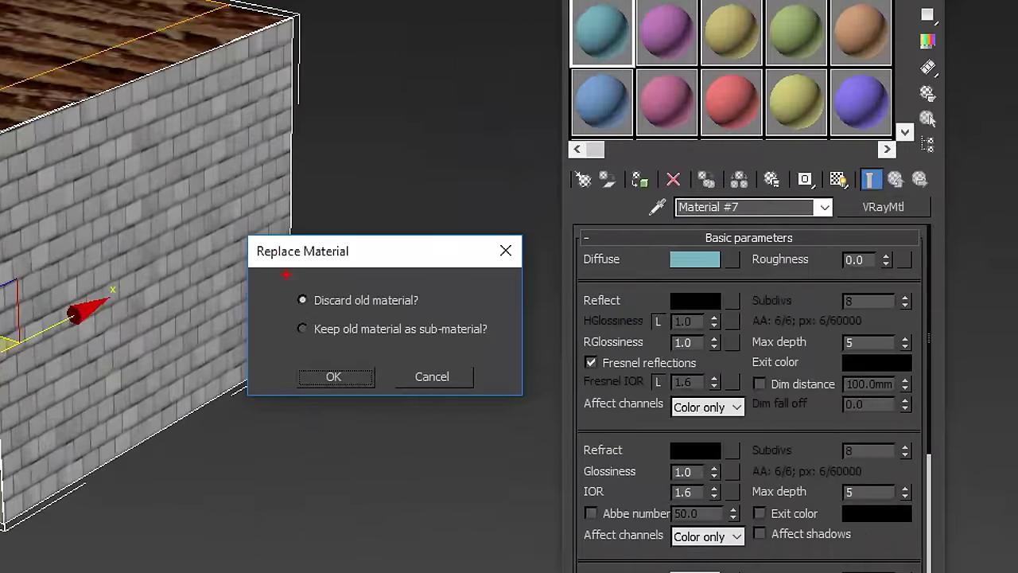
pyautogui.keyDown('ctrl'); pyautogui.moveTo(286, 274); pyautogui.dragTo(503, 345); pyautogui.keyUp('ctrl')
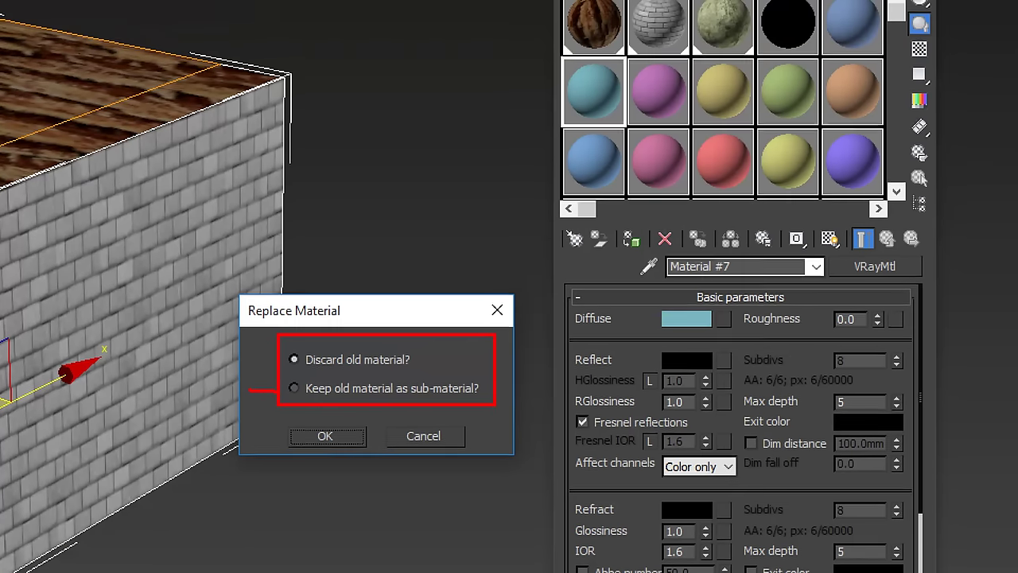
pyautogui.moveTo(625, 3); pyautogui.dragTo(637, 11)
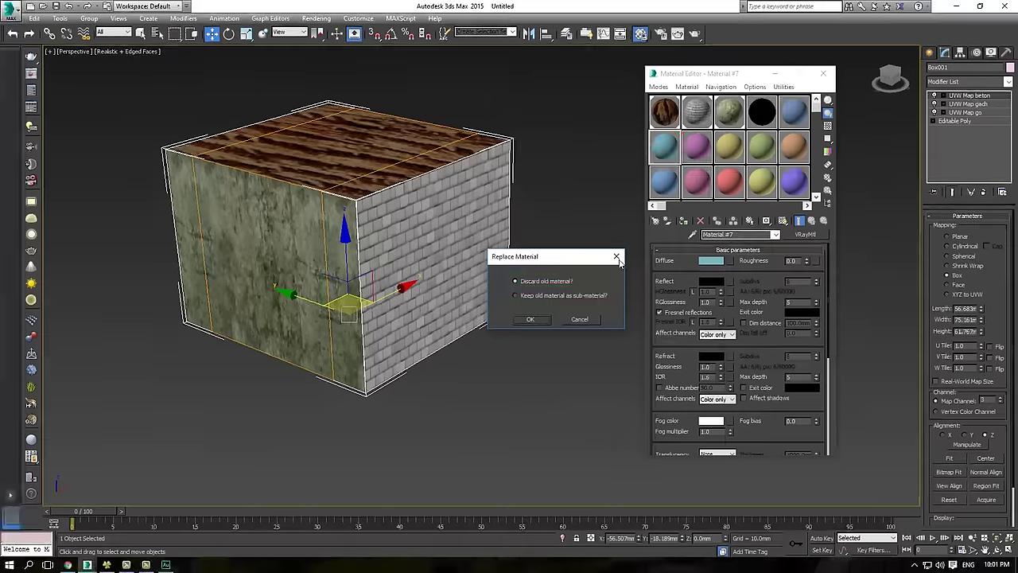
pyautogui.click(543, 317)
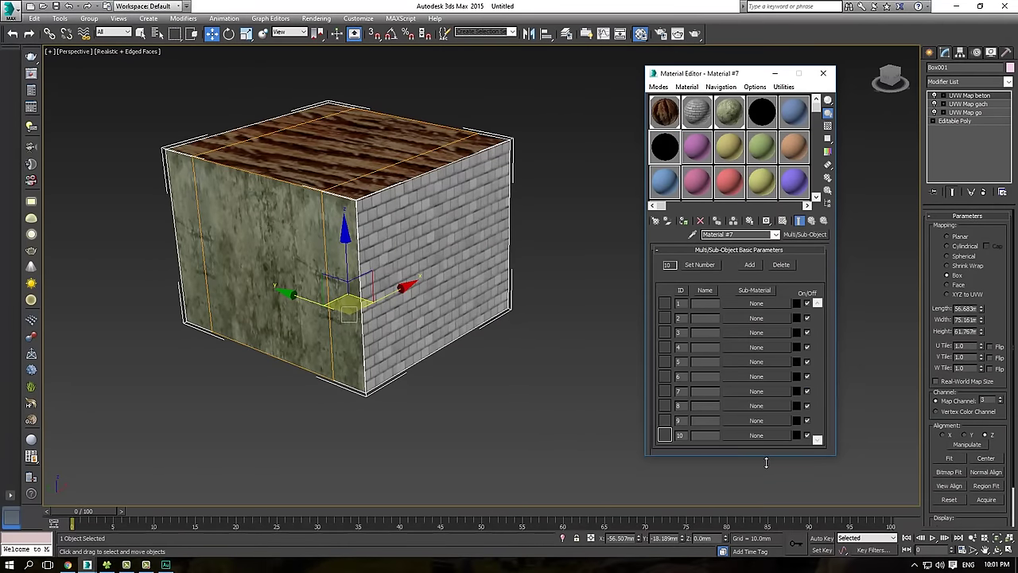
pyautogui.moveTo(765, 453); pyautogui.dragTo(766, 500)
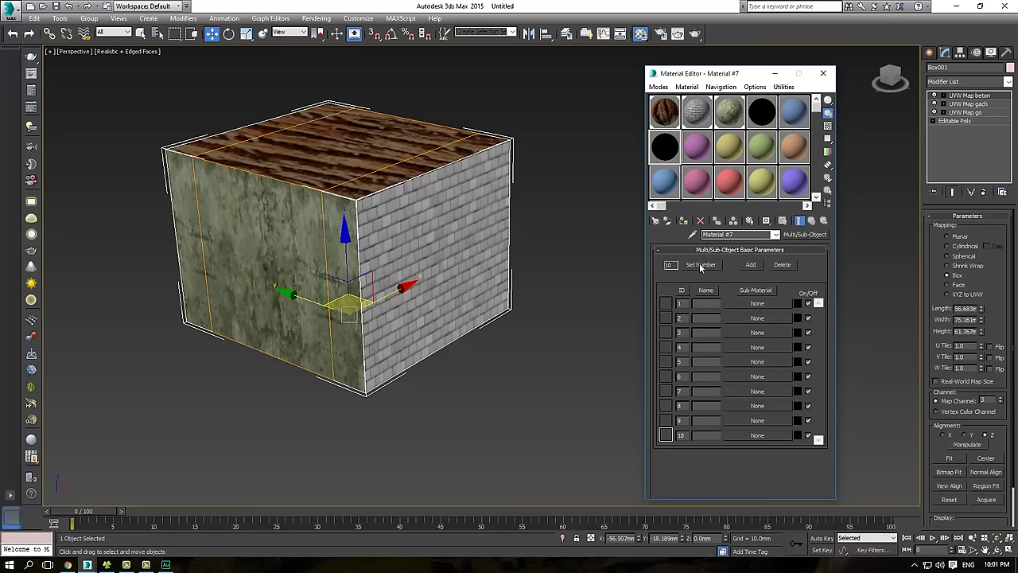
# - Set the number of sub-materials in the Multi/Sub-Object material to 3
pyautogui.click(700, 267)
pyautogui.moveTo(733, 270); pyautogui.dragTo(624, 299)
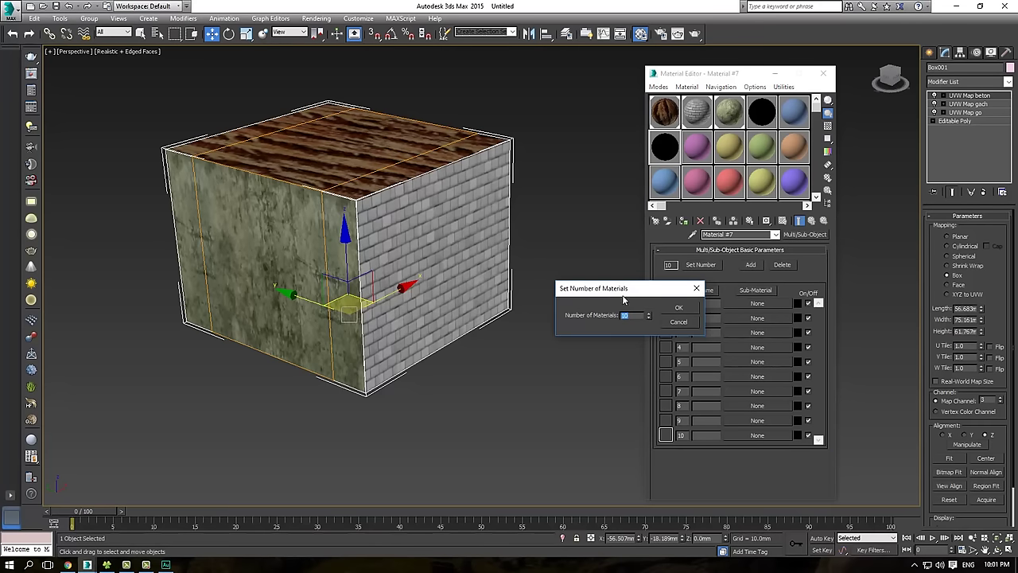
pyautogui.write('3')
pyautogui.click(678, 307)
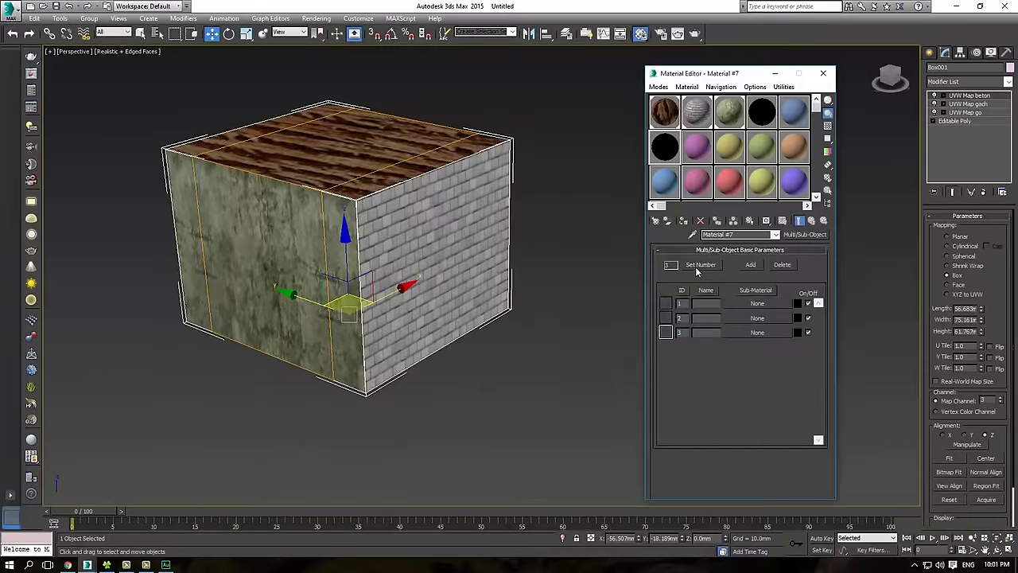
# - Change the Multi/Sub-Object material's number of sub-materials to 4
pyautogui.click(555, 200)
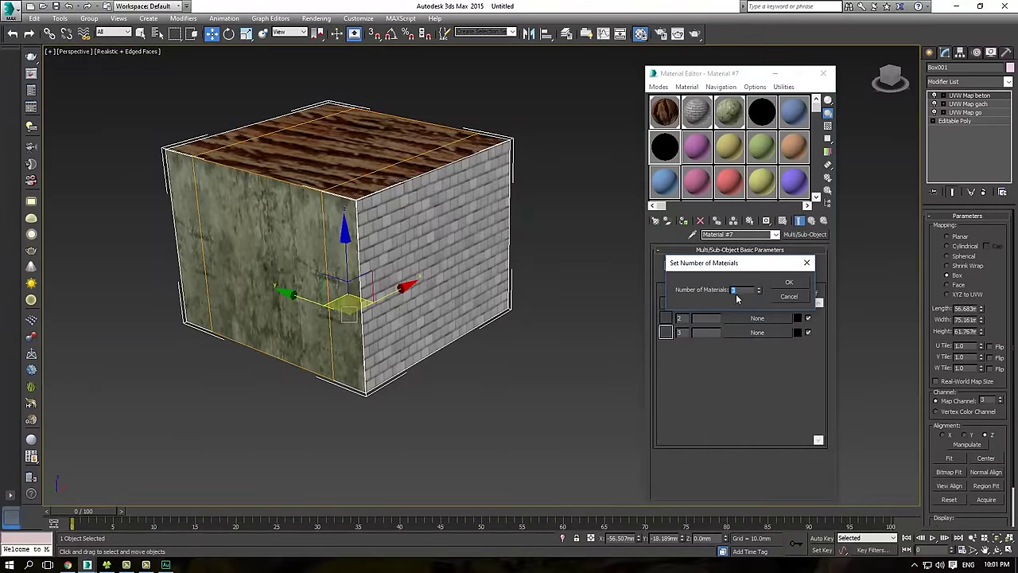
pyautogui.write('6')
pyautogui.click(788, 282)
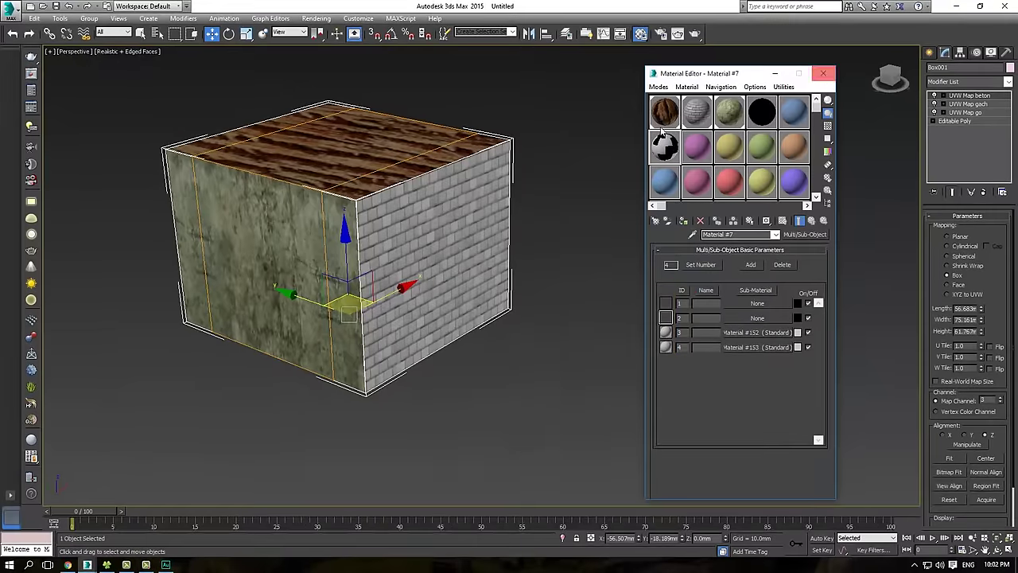
# - Create a second box in front of the textured one, about 87 mm long, 63 mm wide and 80 mm high
pyautogui.scroll(-5, 393, 199)
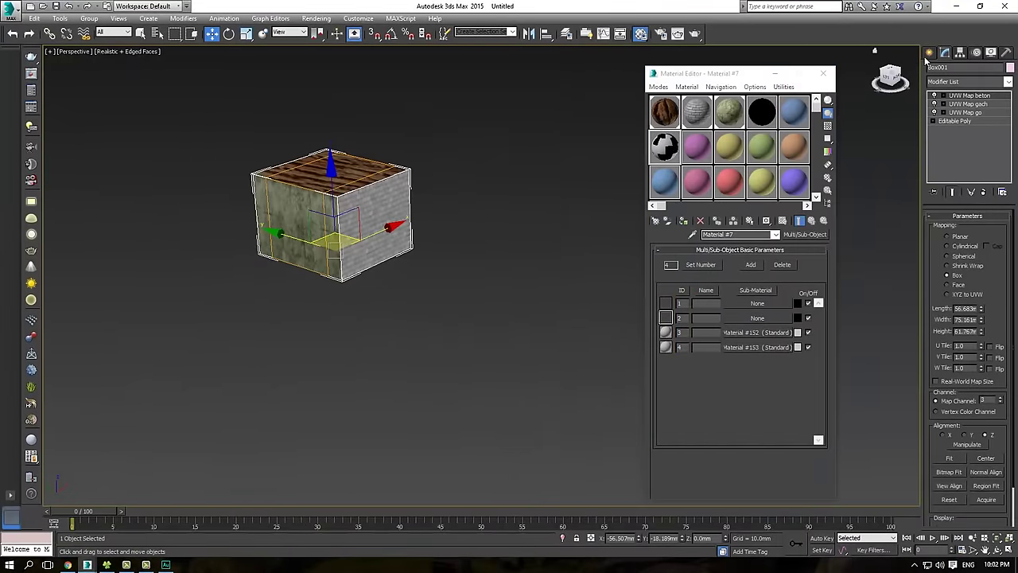
pyautogui.click(928, 53)
pyautogui.click(948, 120)
pyautogui.moveTo(474, 295); pyautogui.dragTo(403, 261, button='middle')
pyautogui.moveTo(363, 266); pyautogui.dragTo(574, 381)
pyautogui.click(535, 230)
pyautogui.moveTo(536, 262); pyautogui.dragTo(485, 250, button='middle')
pyautogui.press('z')
pyautogui.scroll(-5, 472, 273)
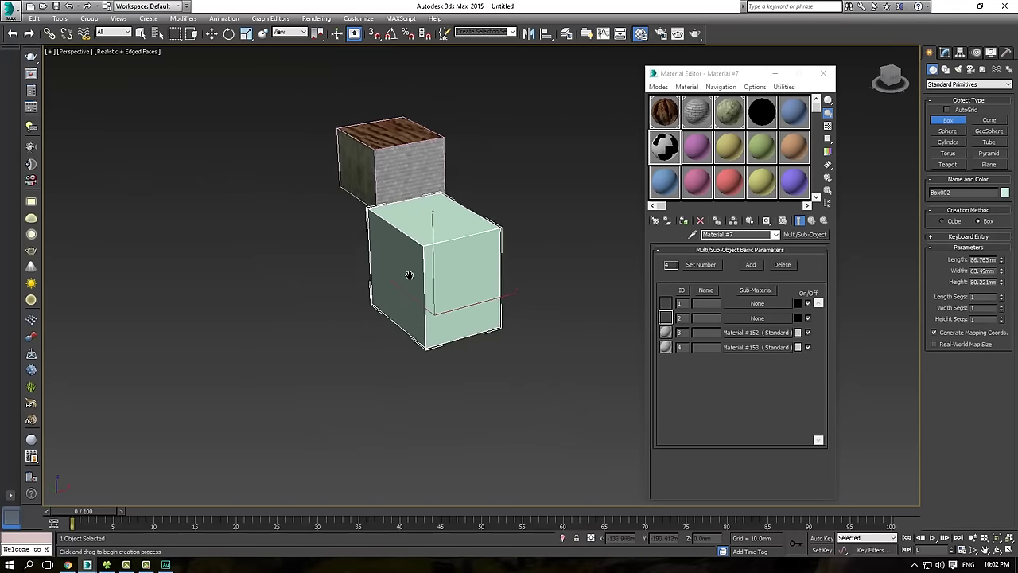
# - Convert the new box to an Editable Poly
pyautogui.press('w')
pyautogui.rightClick(434, 246)
pyautogui.moveTo(481, 346)
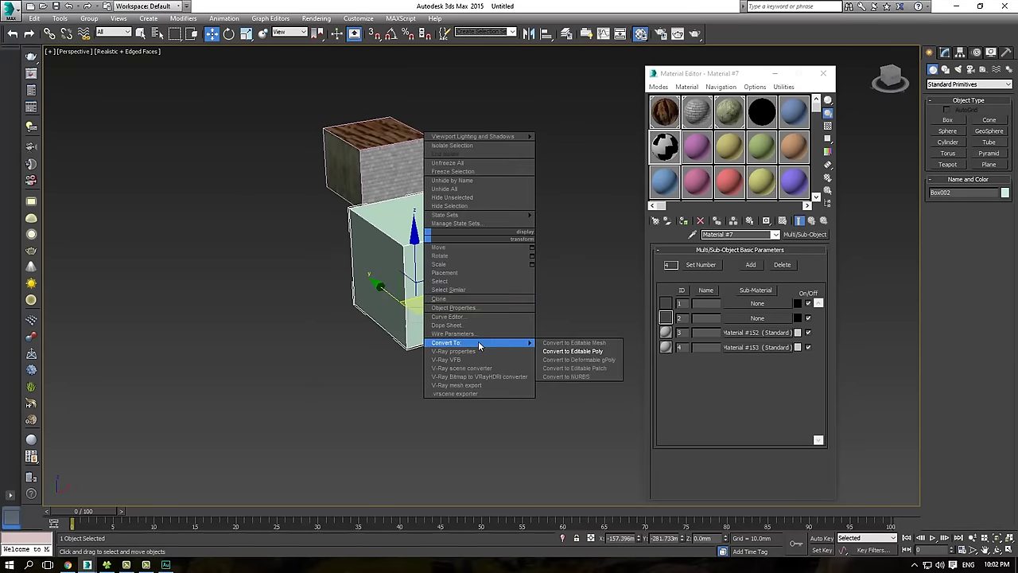
pyautogui.click(581, 354)
pyautogui.scroll(5, 473, 276)
pyautogui.keyDown('alt'); pyautogui.moveTo(426, 278); pyautogui.dragTo(488, 266, button='middle'); pyautogui.keyUp('alt')
pyautogui.scroll(-2, 472, 273)
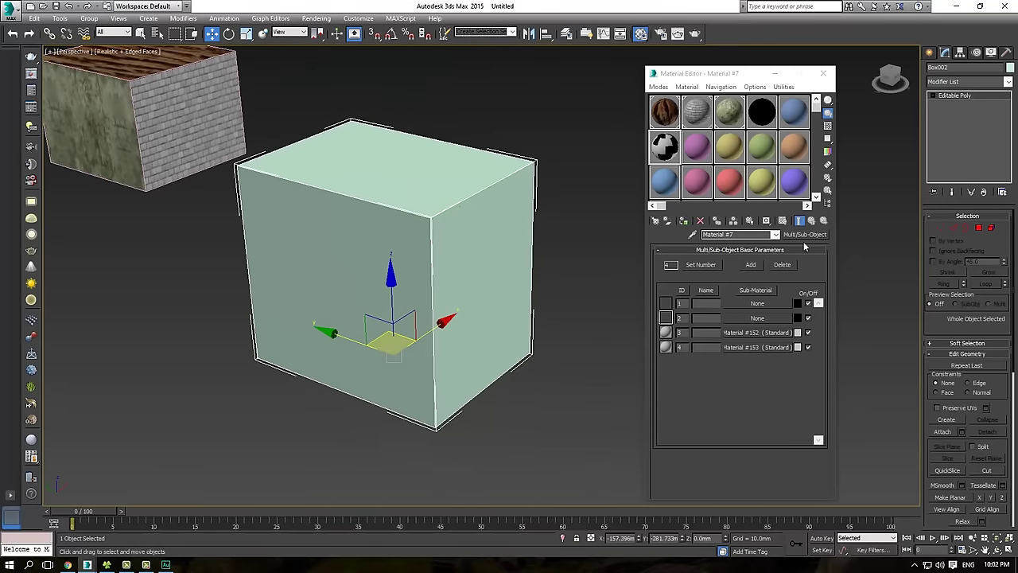
# - Enter Polygon sub-object level on the new box and select its top and side faces one at a time
pyautogui.click(978, 228)
pyautogui.click(436, 181)
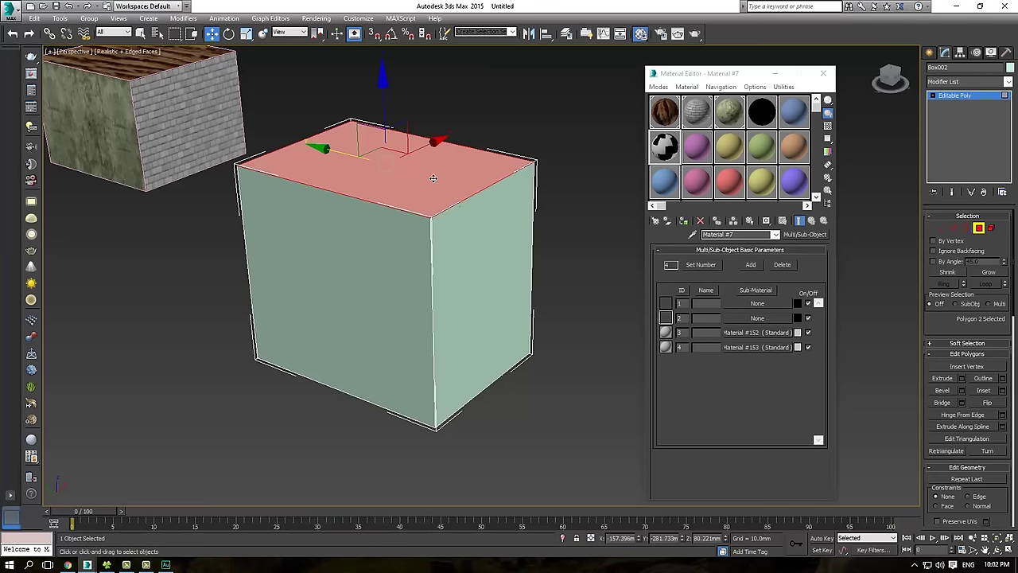
pyautogui.click(388, 249)
pyautogui.click(401, 174)
pyautogui.click(499, 256)
pyautogui.click(407, 258)
pyautogui.keyDown('alt'); pyautogui.moveTo(376, 260); pyautogui.dragTo(392, 278, button='middle'); pyautogui.keyUp('alt')
pyautogui.click(220, 293)
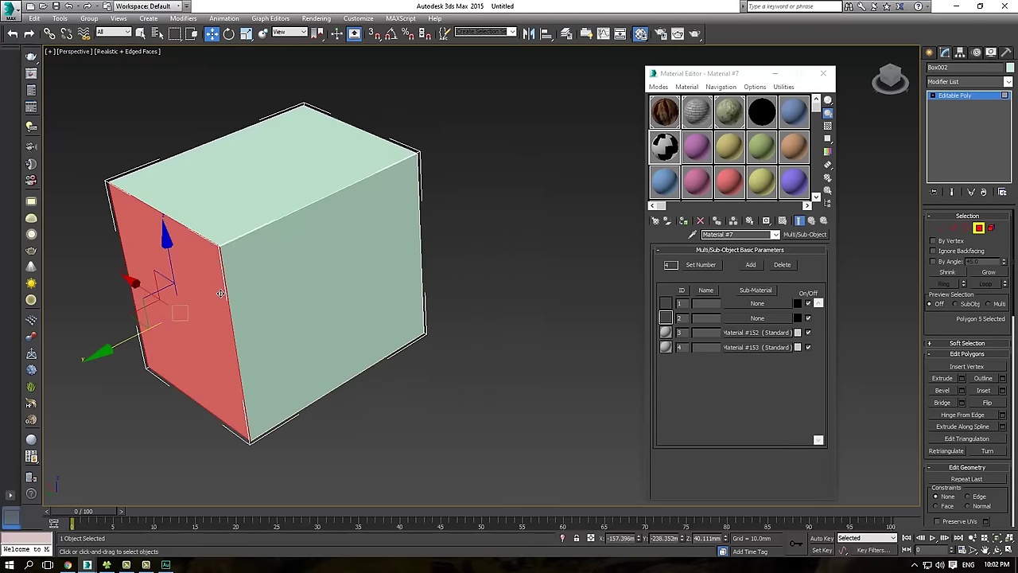
# - Add the new box's bottom face to the selected side face and view the box from several sides
pyautogui.keyDown('alt'); pyautogui.moveTo(220, 294); pyautogui.dragTo(459, 297, button='middle'); pyautogui.keyUp('alt')
pyautogui.keyDown('alt'); pyautogui.moveTo(284, 311); pyautogui.dragTo(273, 281, button='middle'); pyautogui.keyUp('alt')
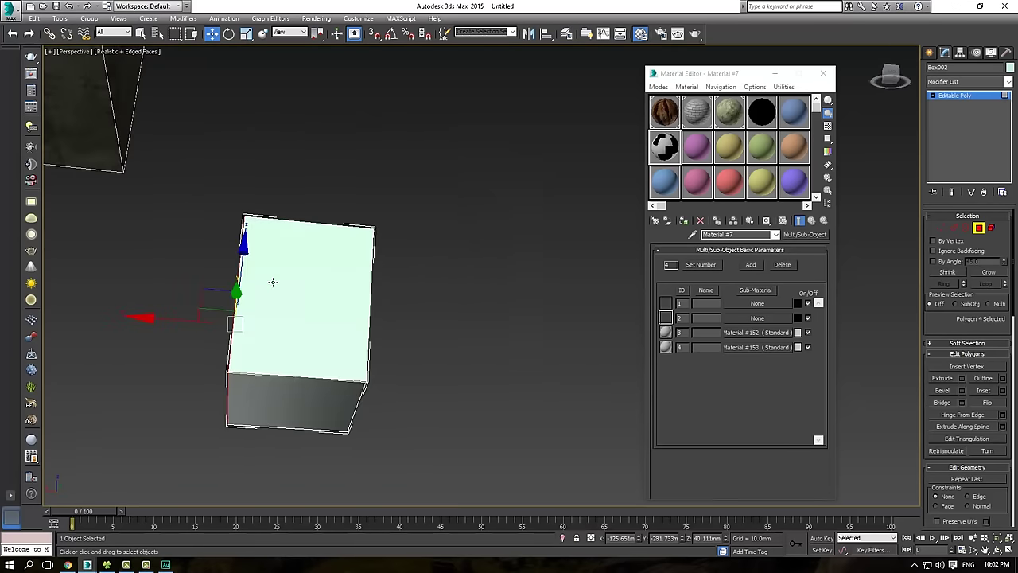
pyautogui.keyDown('ctrl'); pyautogui.click(305, 400); pyautogui.keyUp('ctrl')
pyautogui.keyDown('alt'); pyautogui.moveTo(342, 353); pyautogui.dragTo(300, 387, button='middle'); pyautogui.keyUp('alt')
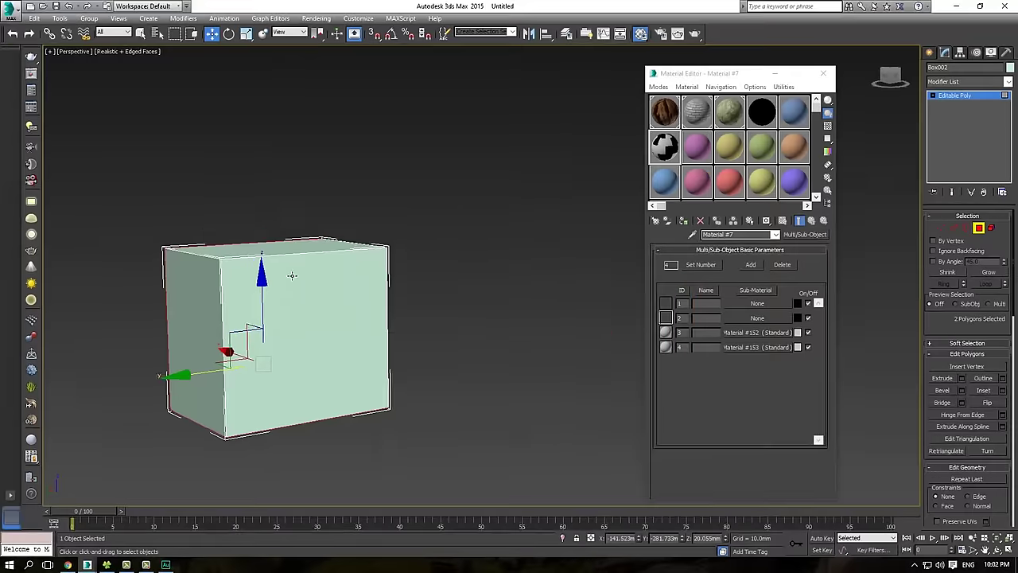
pyautogui.moveTo(291, 276); pyautogui.dragTo(433, 242, button='middle')
# - Select the top and two visible side faces in turn and compare them with the sub-material IDs
pyautogui.click(398, 231)
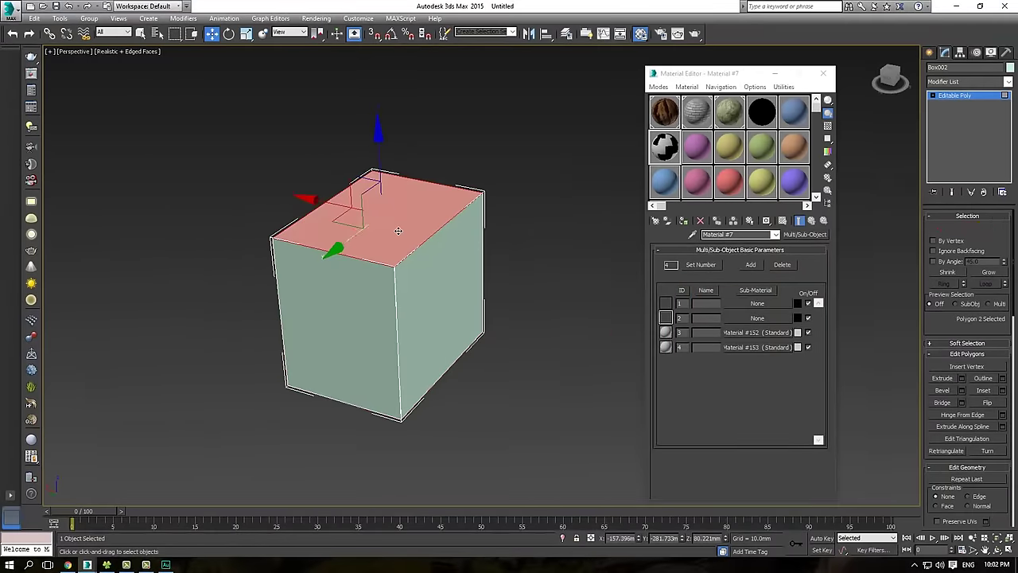
pyautogui.click(373, 299)
pyautogui.click(408, 248)
pyautogui.click(386, 279)
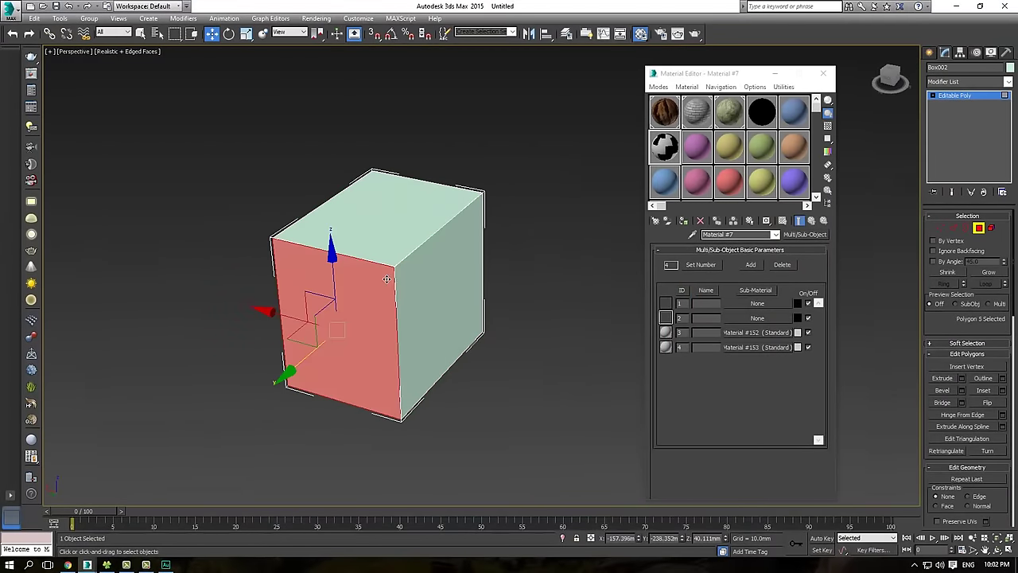
pyautogui.click(410, 279)
pyautogui.click(401, 253)
pyautogui.click(386, 285)
pyautogui.click(410, 283)
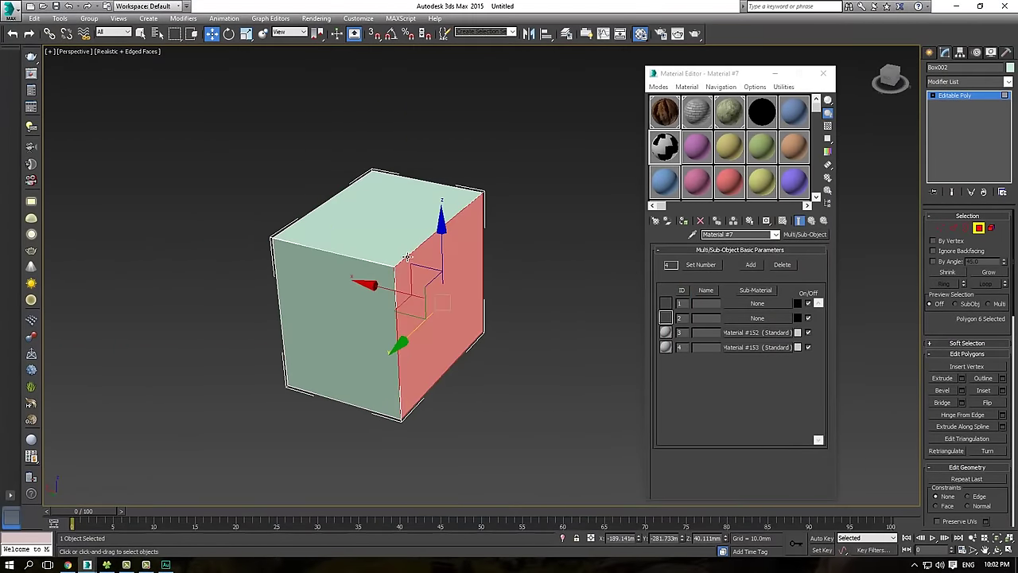
pyautogui.click(405, 252)
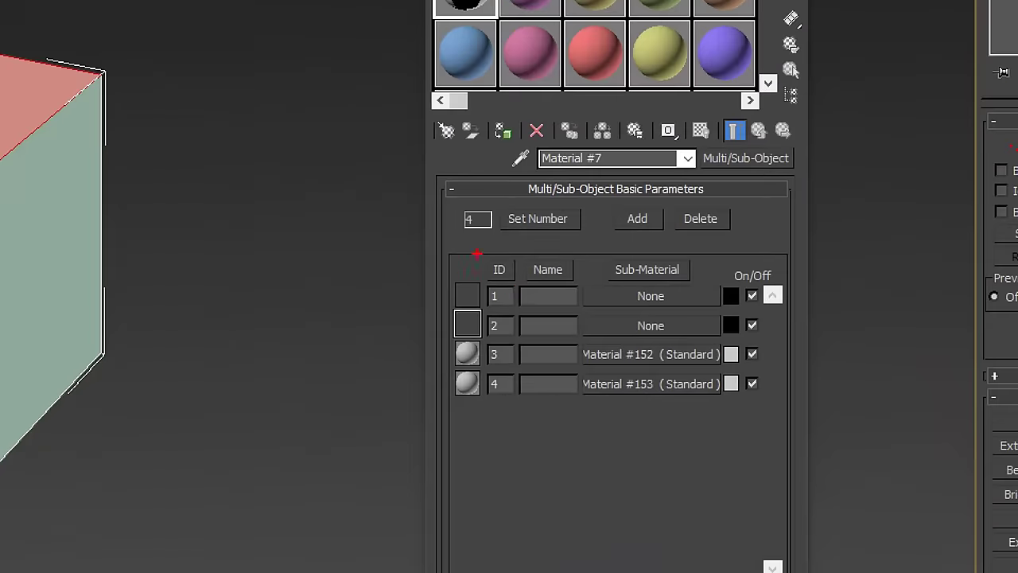
pyautogui.moveTo(477, 253); pyautogui.dragTo(523, 406)
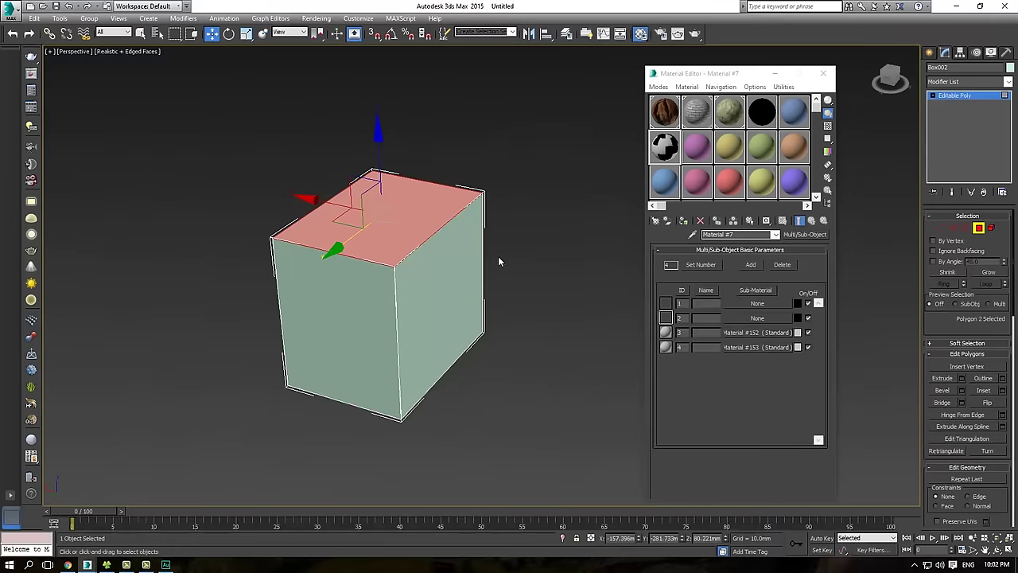
# - Clear the polygon selection and go through the three visible faces again, leaving only the right-hand side face selected
pyautogui.scroll(-3, 498, 257)
pyautogui.keyDown('alt'); pyautogui.moveTo(473, 266); pyautogui.dragTo(423, 252, button='middle'); pyautogui.keyUp('alt')
pyautogui.click(472, 182)
pyautogui.scroll(3, 454, 279)
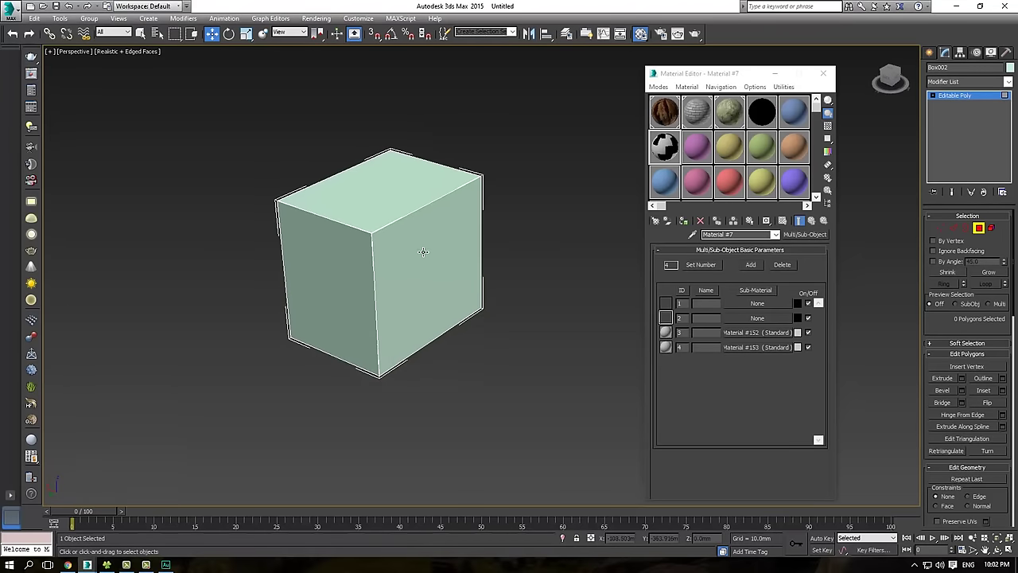
pyautogui.click(389, 223)
pyautogui.click(367, 246)
pyautogui.click(377, 225)
pyautogui.click(356, 243)
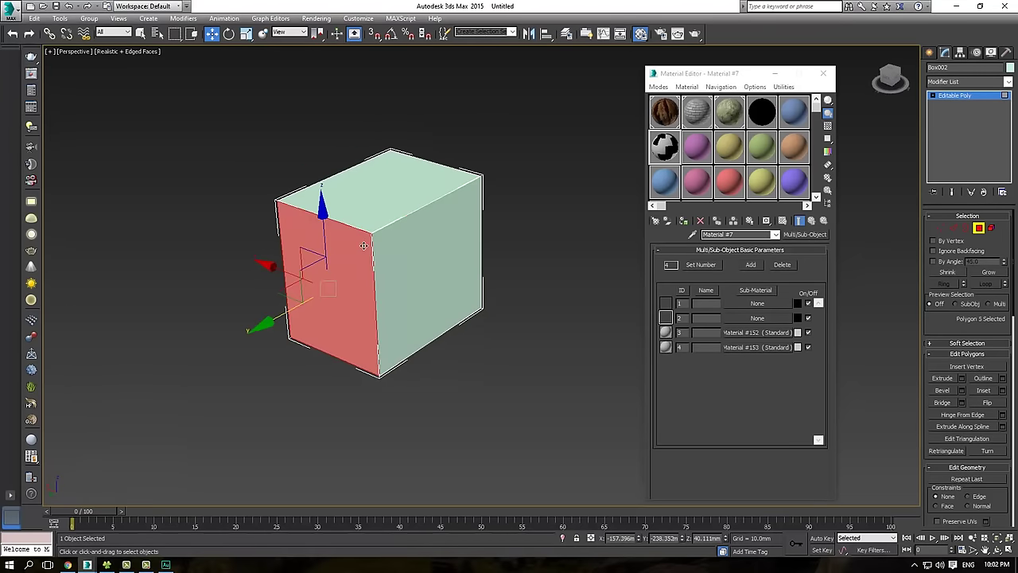
pyautogui.click(402, 249)
pyautogui.click(389, 220)
pyautogui.click(370, 251)
pyautogui.click(402, 251)
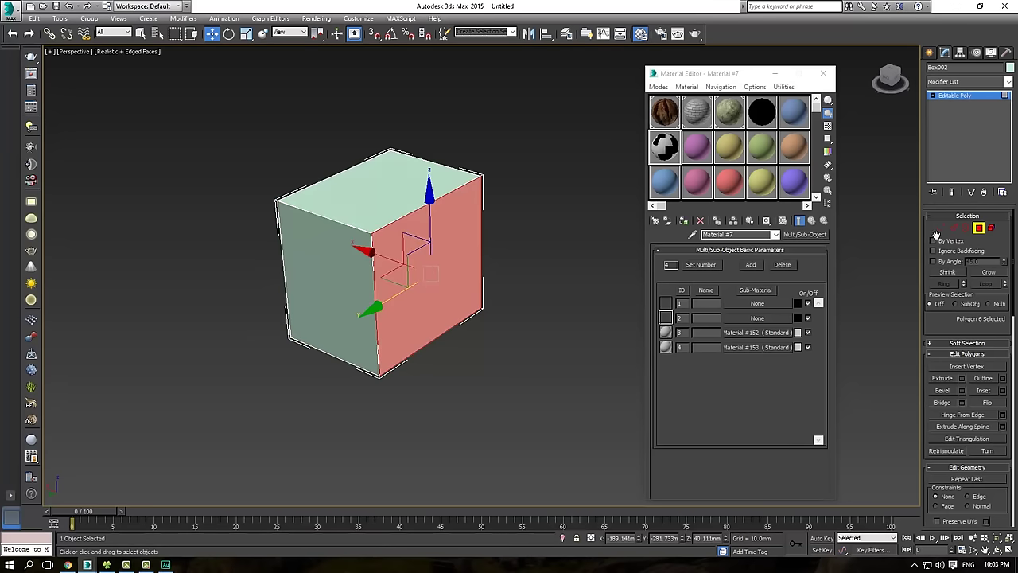
# - Collapse all Editable Poly rollouts, expand the sub-object list, and open Polygon: Material IDs to check the selected face's ID settings
pyautogui.rightClick(996, 249)
pyautogui.click(964, 264)
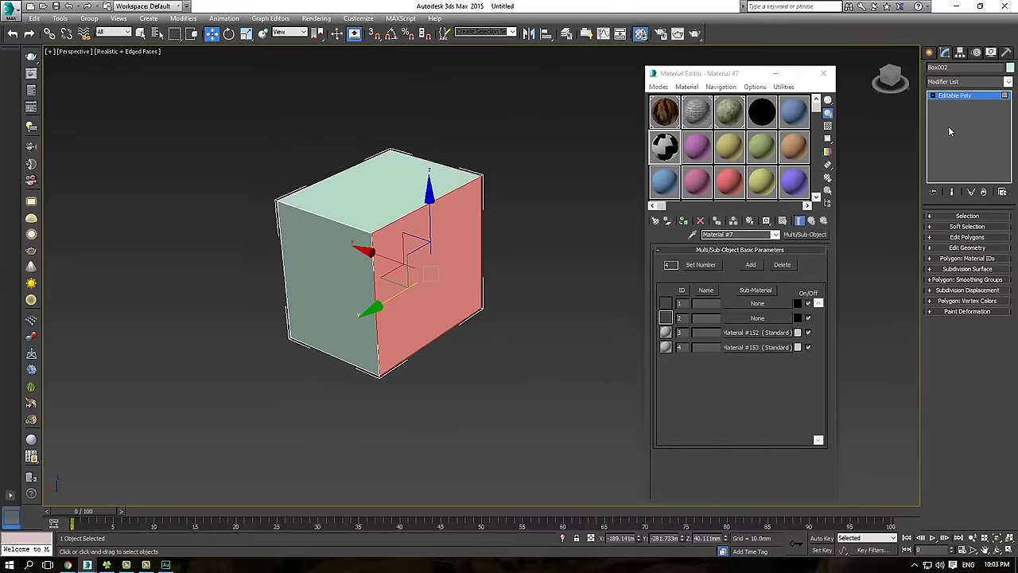
pyautogui.click(933, 96)
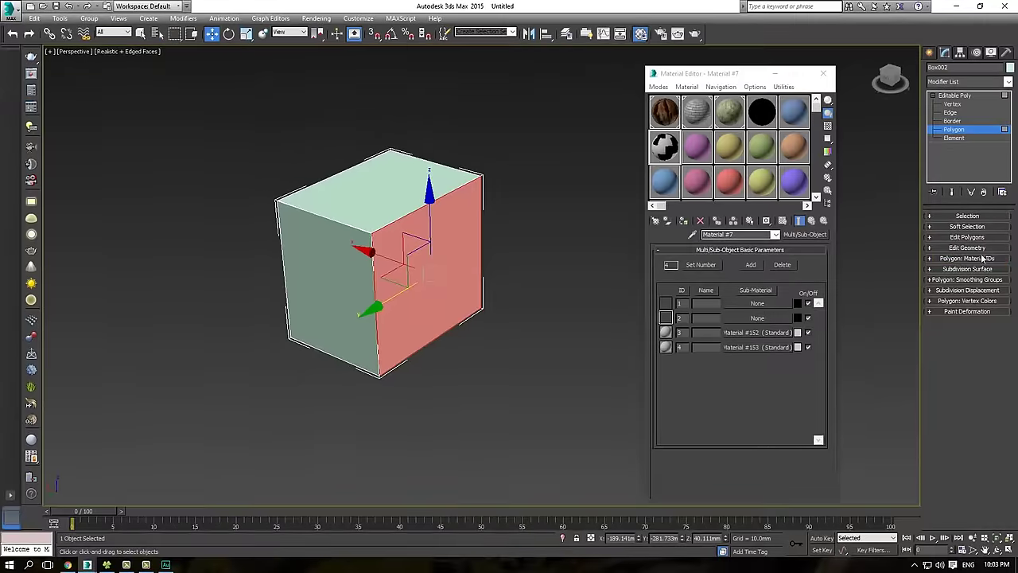
pyautogui.click(981, 258)
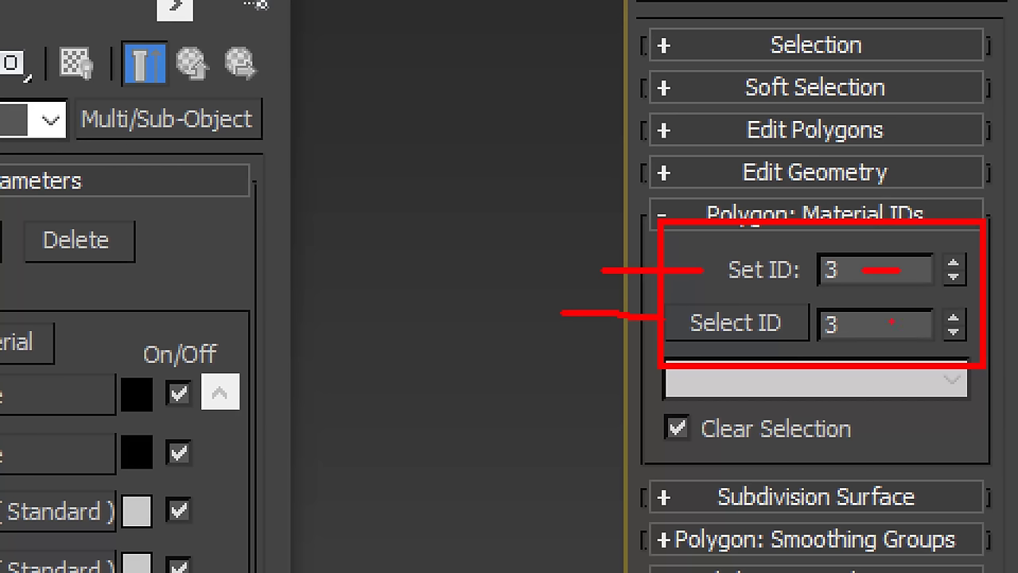
pyautogui.moveTo(872, 326); pyautogui.dragTo(954, 325)
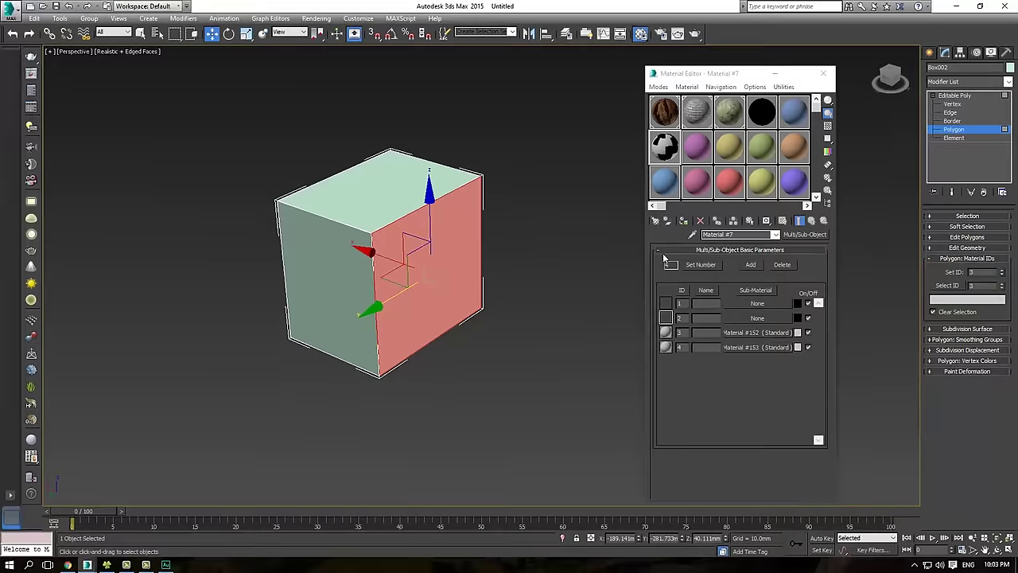
pyautogui.keyDown('alt'); pyautogui.moveTo(500, 251); pyautogui.dragTo(508, 256, button='middle'); pyautogui.keyUp('alt')
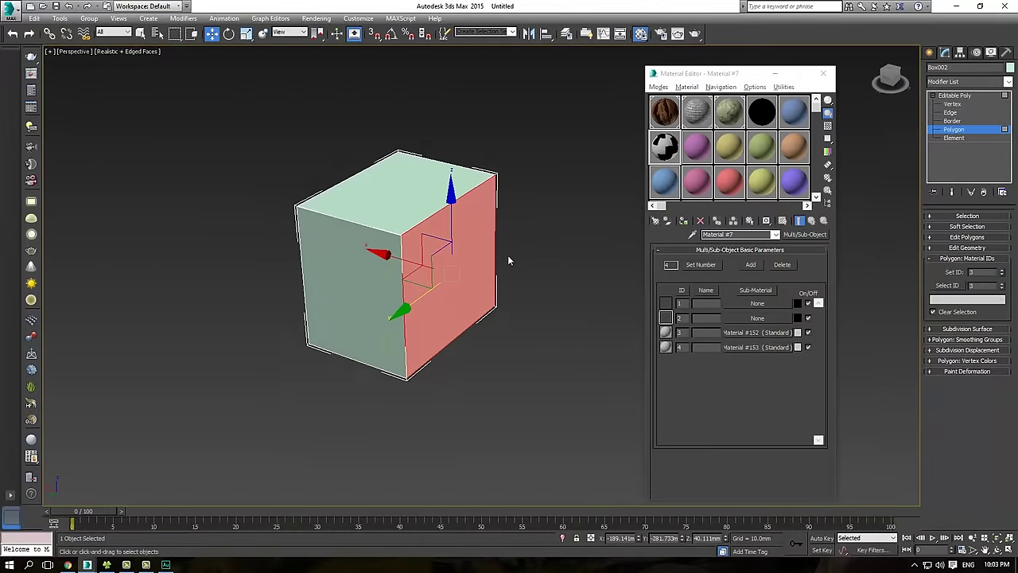
# - Select the box's top face and the adjacent left-hand side face and assign them material ID 1
pyautogui.scroll(3, 507, 256)
pyautogui.click(338, 199)
pyautogui.keyDown('ctrl'); pyautogui.click(325, 238); pyautogui.keyUp('ctrl')
pyautogui.scroll(2, 339, 236)
pyautogui.moveTo(340, 236); pyautogui.dragTo(401, 237, button='middle')
pyautogui.scroll(-4, 403, 224)
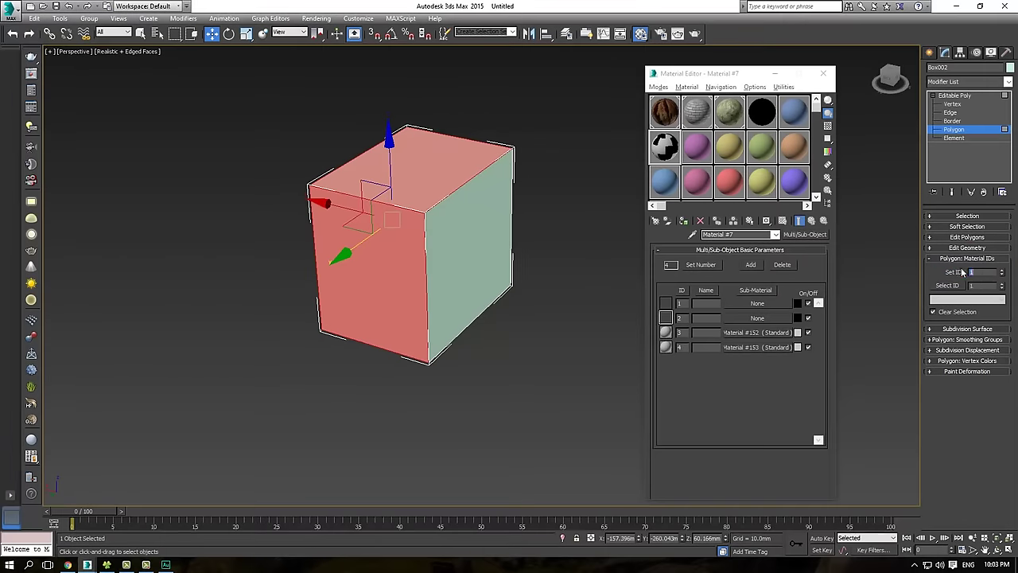
# - Select two adjacent side faces of the box and assign them material ID 2
pyautogui.keyDown('alt'); pyautogui.moveTo(379, 247); pyautogui.dragTo(450, 256, button='middle'); pyautogui.keyUp('alt')
pyautogui.click(401, 252)
pyautogui.keyDown('ctrl'); pyautogui.click(442, 256); pyautogui.keyUp('ctrl')
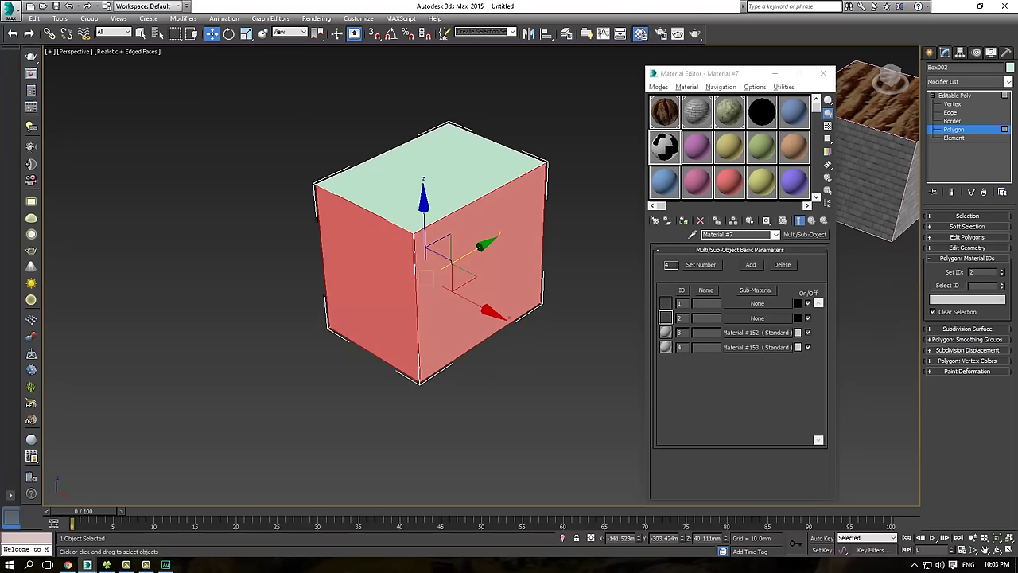
pyautogui.keyDown('alt'); pyautogui.moveTo(455, 280); pyautogui.dragTo(399, 270, button='middle'); pyautogui.keyUp('alt')
pyautogui.keyDown('alt'); pyautogui.moveTo(469, 258); pyautogui.dragTo(511, 179, button='middle'); pyautogui.keyUp('alt')
pyautogui.scroll(-3, 462, 228)
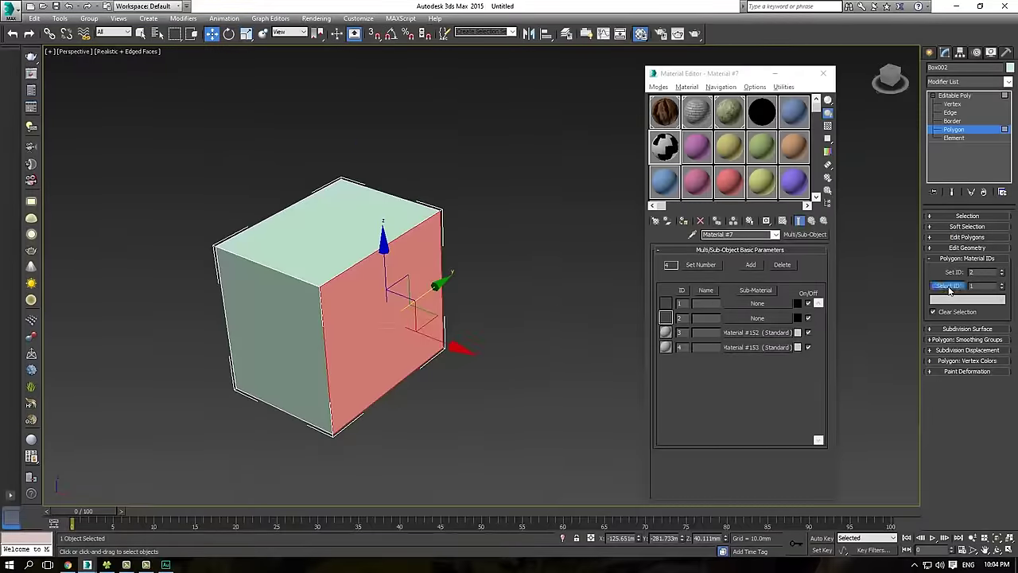
# - Select the box's polygons by material ID 1, 2 and 3 in turn to check which faces each ID covers
pyautogui.click(876, 287)
pyautogui.keyDown('alt'); pyautogui.moveTo(492, 306); pyautogui.dragTo(461, 292, button='middle'); pyautogui.keyUp('alt')
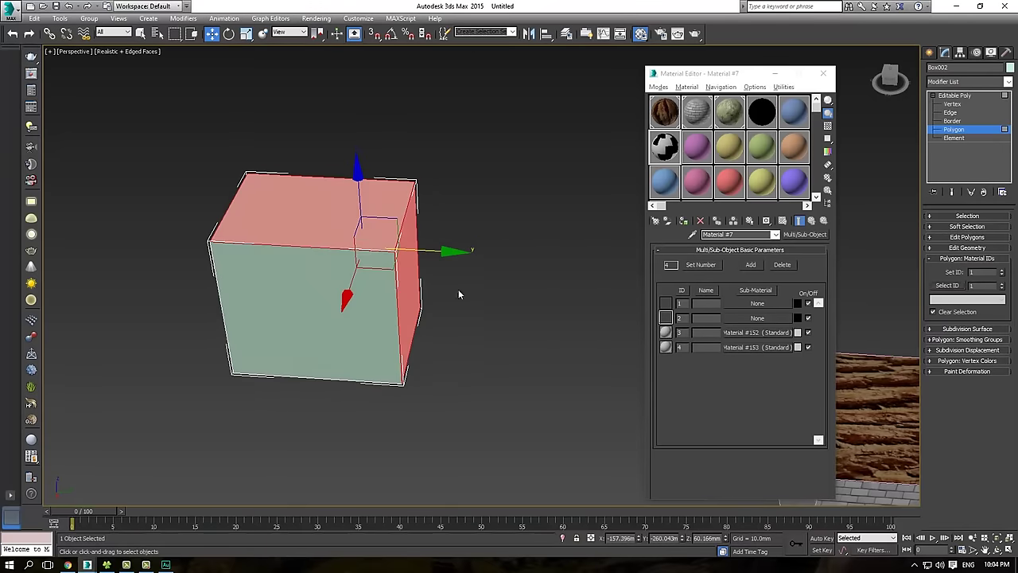
pyautogui.click(947, 291)
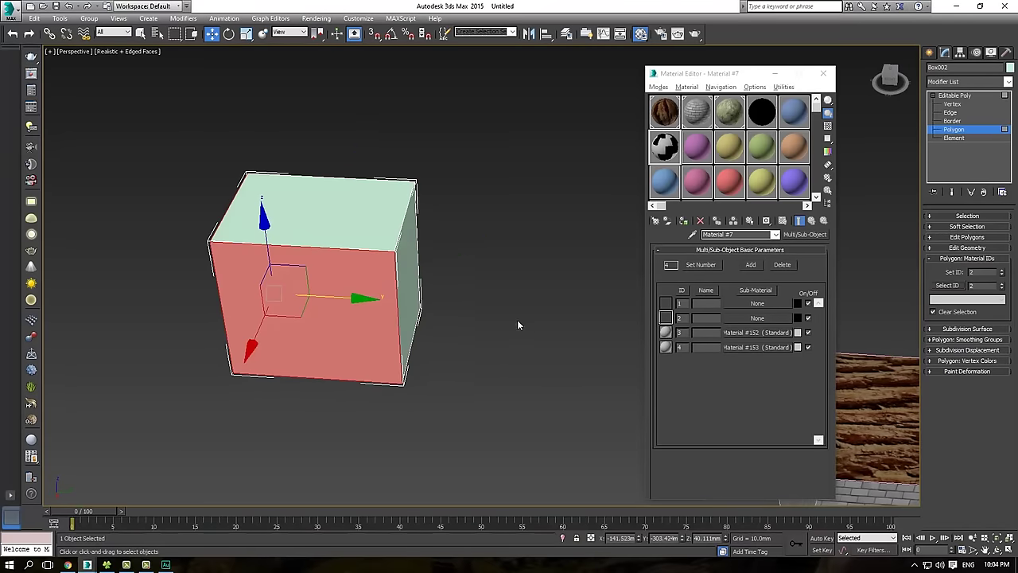
pyautogui.keyDown('alt'); pyautogui.moveTo(517, 321); pyautogui.dragTo(516, 269, button='middle'); pyautogui.keyUp('alt')
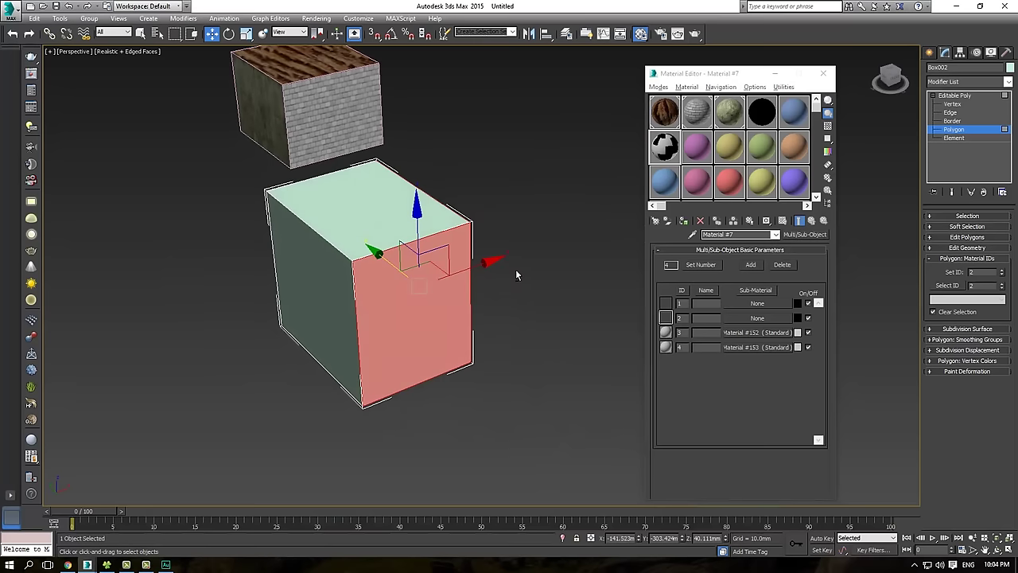
pyautogui.click(975, 298)
pyautogui.keyDown('alt'); pyautogui.moveTo(539, 309); pyautogui.dragTo(385, 295, button='middle'); pyautogui.keyUp('alt')
pyautogui.scroll(3, 347, 262)
pyautogui.moveTo(346, 262); pyautogui.dragTo(367, 266, button='middle')
# - Delete the fourth sub-material from the Multi/Sub-Object material
pyautogui.click(680, 350)
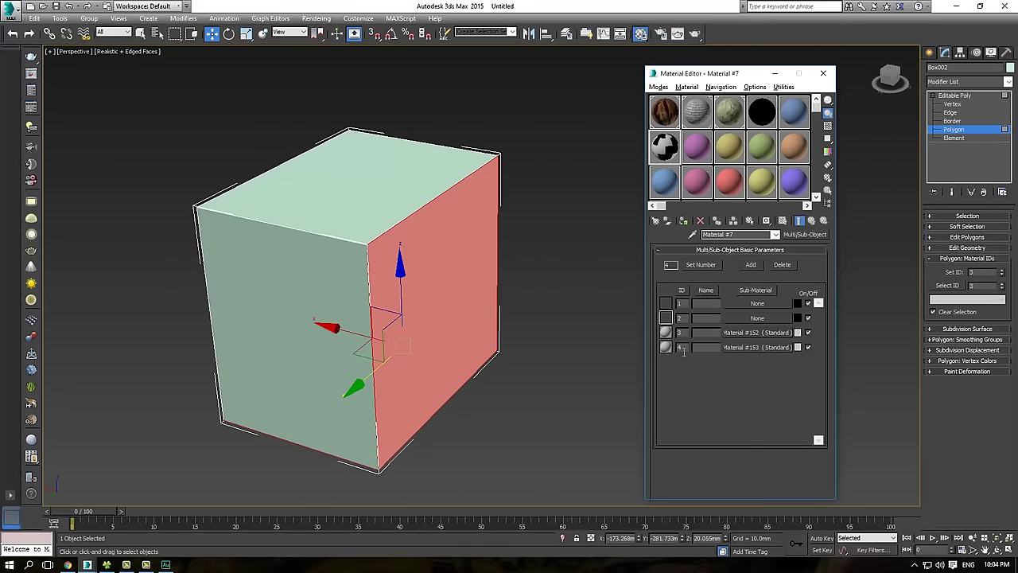
pyautogui.click(666, 348)
pyautogui.click(783, 264)
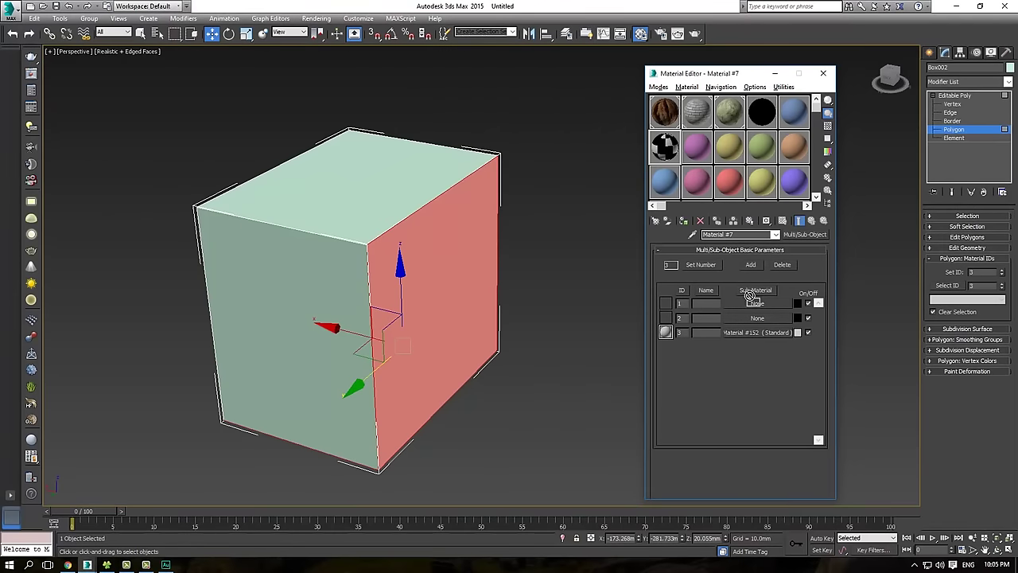
# - Assign the wood material to sub-material ID 1 and the brick material to ID 2, both as instances
pyautogui.moveTo(749, 296); pyautogui.dragTo(756, 303)
pyautogui.moveTo(750, 242); pyautogui.dragTo(754, 362)
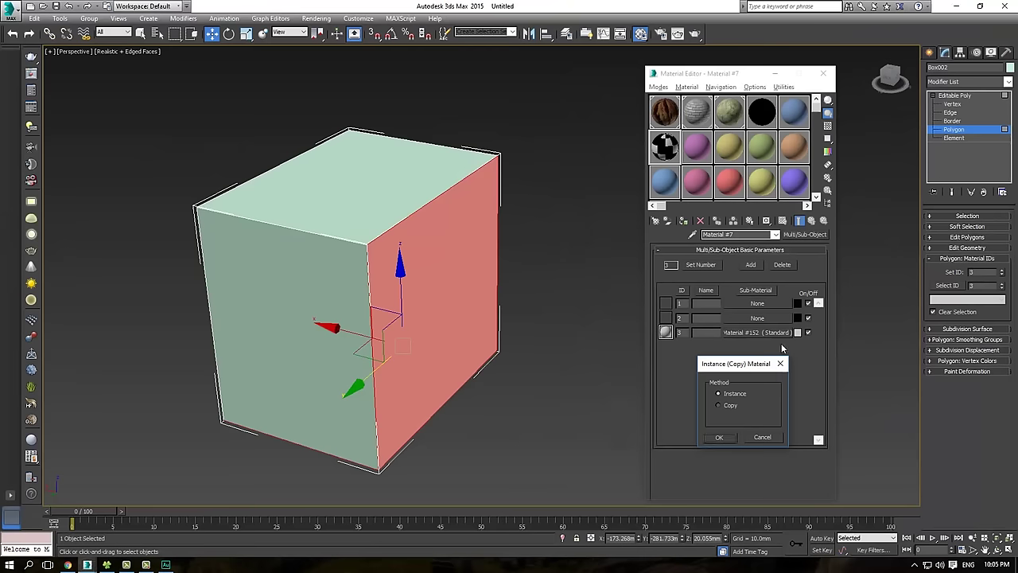
pyautogui.click(569, 530)
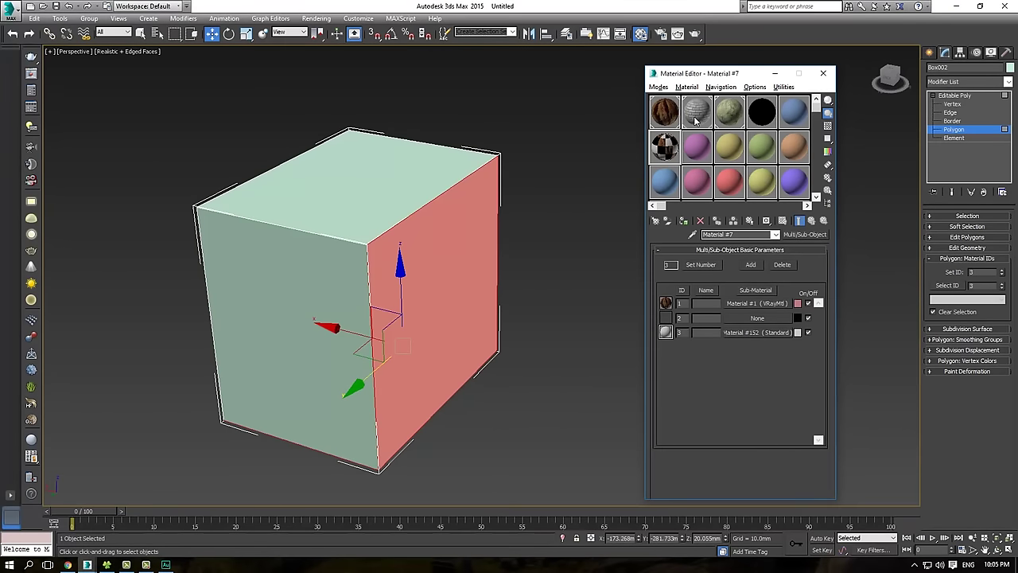
pyautogui.moveTo(698, 183); pyautogui.dragTo(751, 321)
pyautogui.click(722, 316)
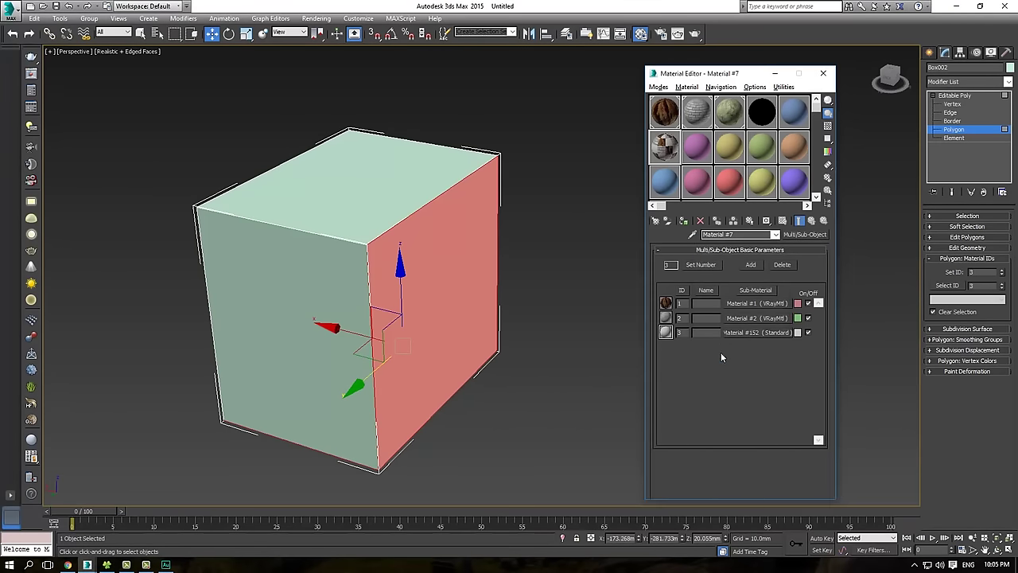
# - Assign the concrete material as an instance to sub-material ID 3 of the Multi/Sub-Object material
pyautogui.click(728, 121)
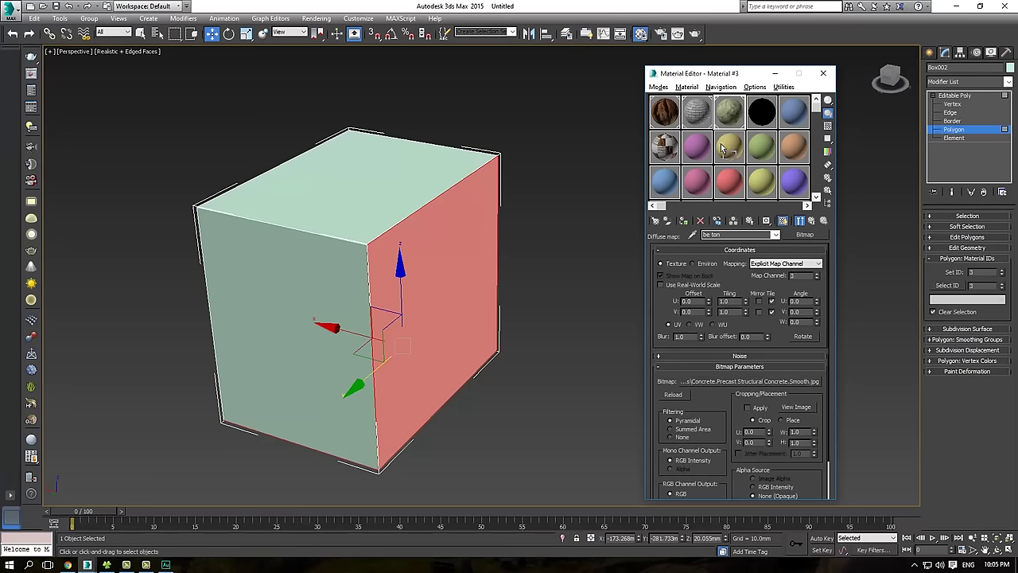
pyautogui.click(660, 143)
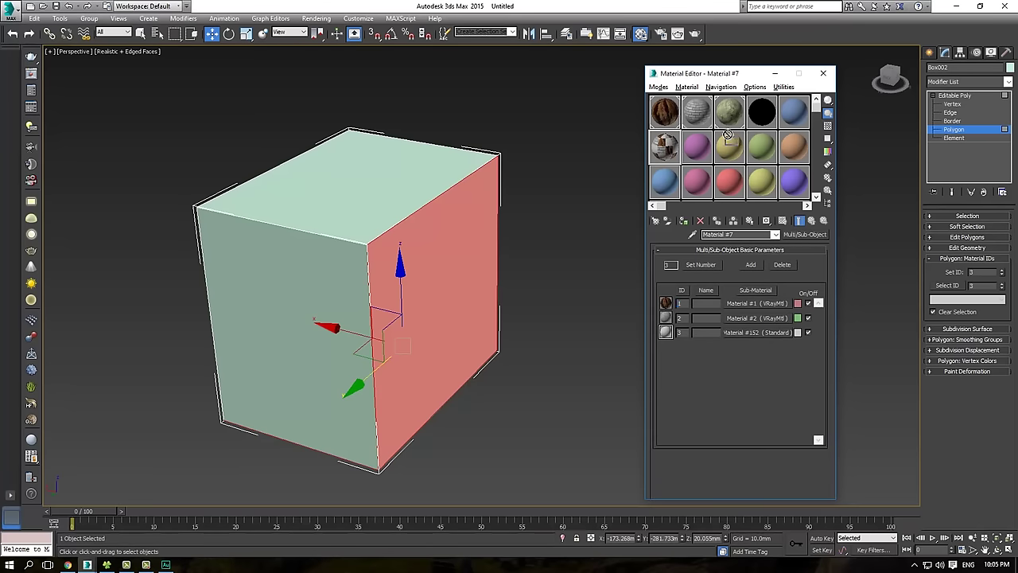
pyautogui.moveTo(753, 320); pyautogui.dragTo(755, 333)
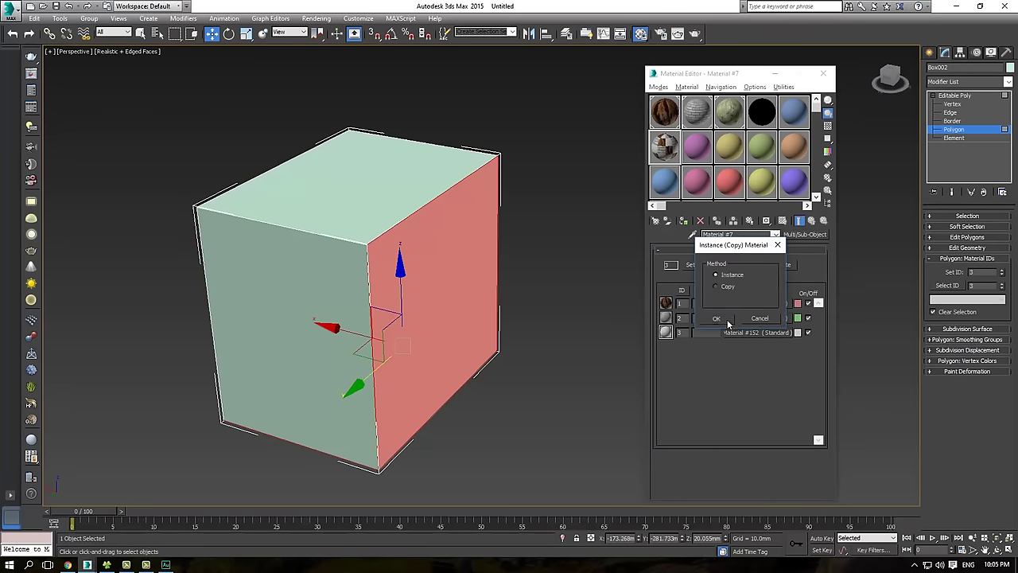
pyautogui.click(719, 325)
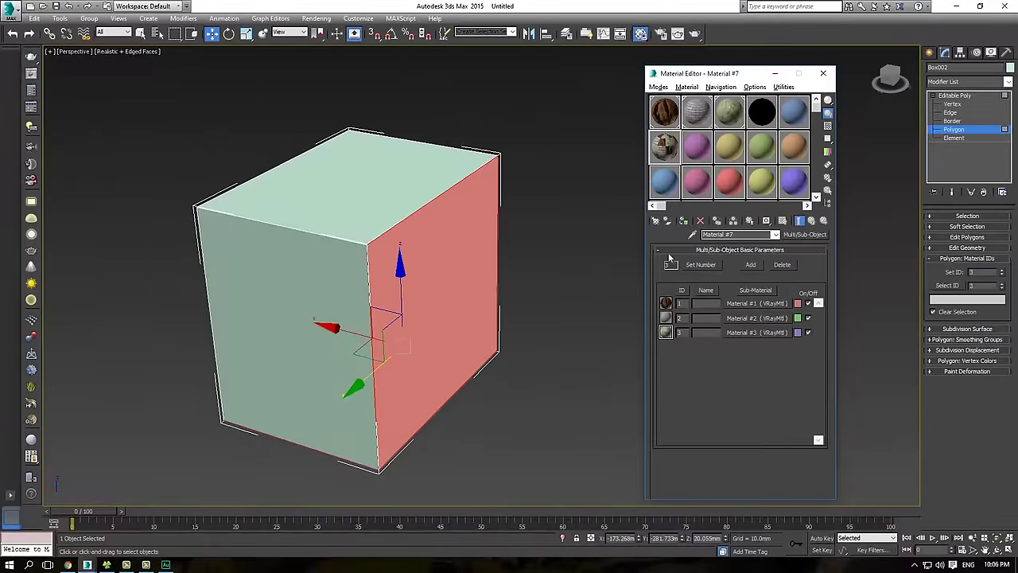
# - Leave polygon editing, apply the Multi/Sub-Object material to the whole box, and view its textured faces
pyautogui.click(582, 265)
pyautogui.moveTo(582, 265); pyautogui.dragTo(546, 266, button='middle')
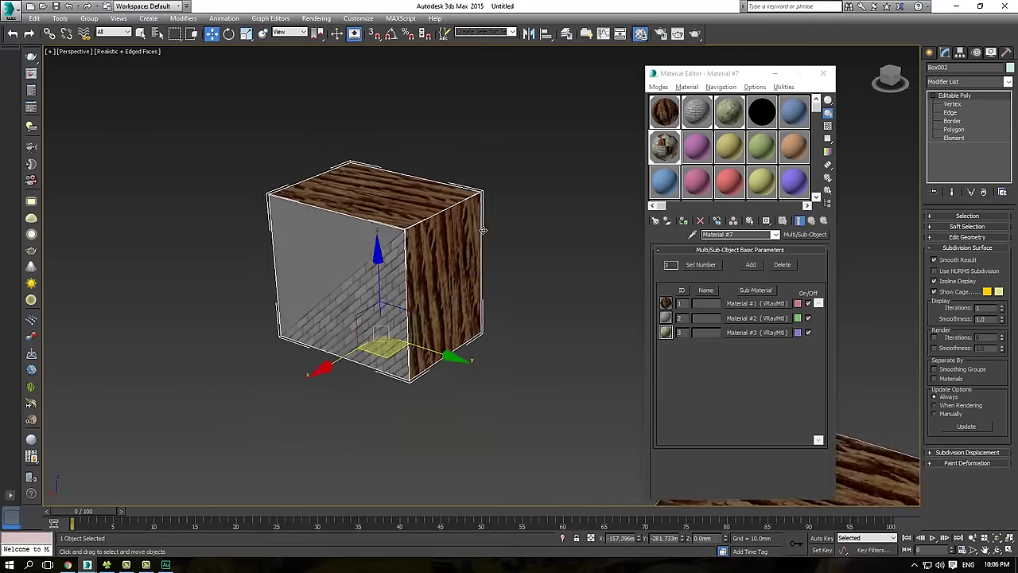
pyautogui.keyDown('alt'); pyautogui.moveTo(374, 262); pyautogui.dragTo(409, 214, button='middle'); pyautogui.keyUp('alt')
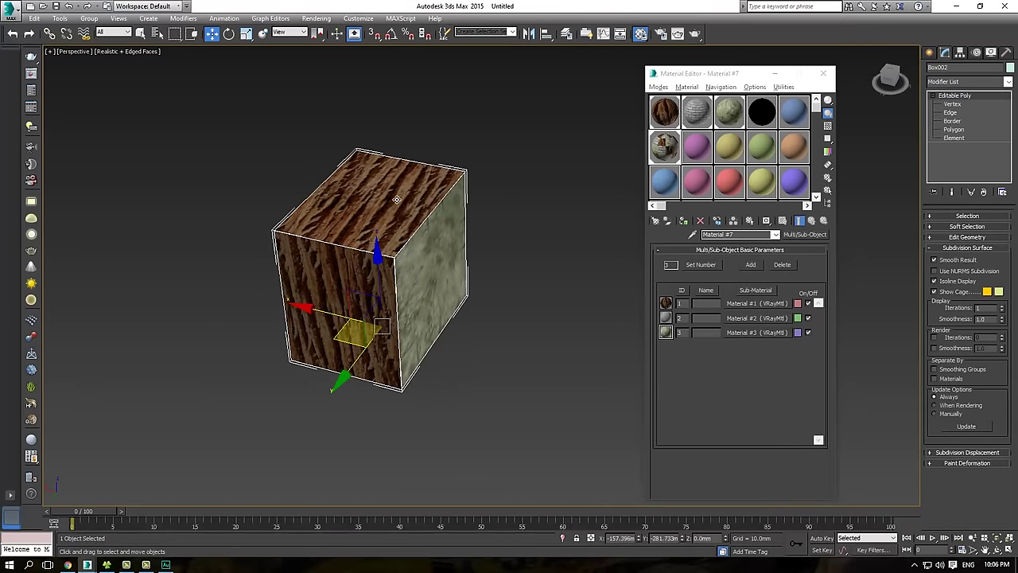
pyautogui.keyDown('alt'); pyautogui.moveTo(446, 267); pyautogui.dragTo(414, 276, button='middle'); pyautogui.keyUp('alt')
# - Compare the textured box with the first box and examine the combined material's sample in an enlarged preview
pyautogui.click(706, 371)
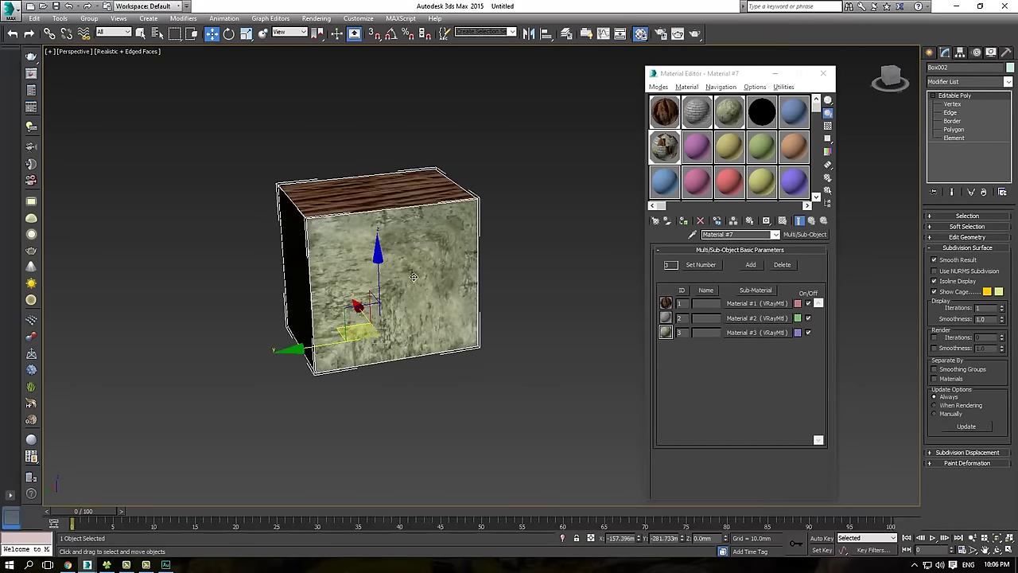
pyautogui.scroll(2, 426, 283)
pyautogui.scroll(-4, 533, 330)
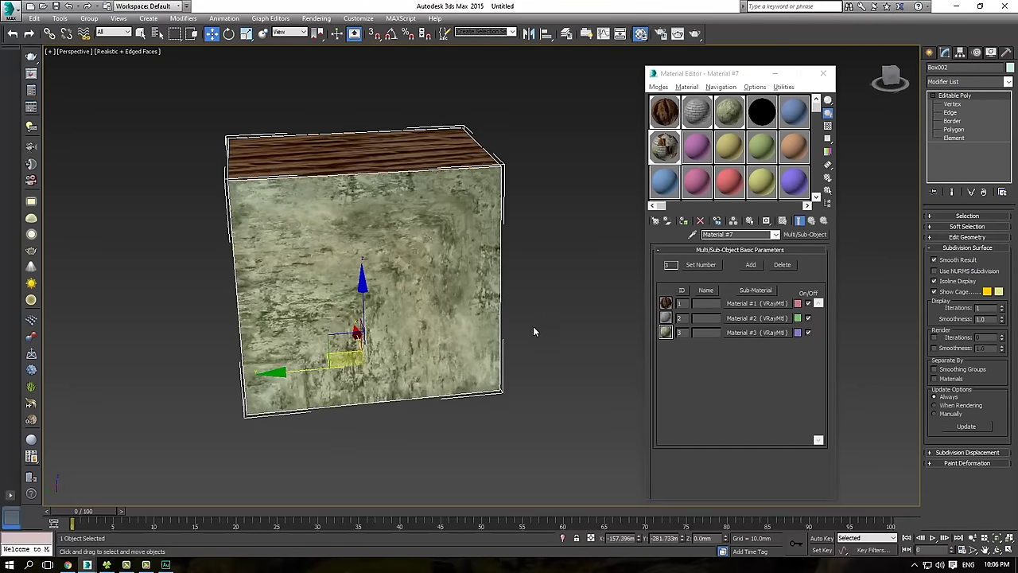
pyautogui.keyDown('alt'); pyautogui.moveTo(506, 334); pyautogui.dragTo(499, 353, button='middle'); pyautogui.keyUp('alt')
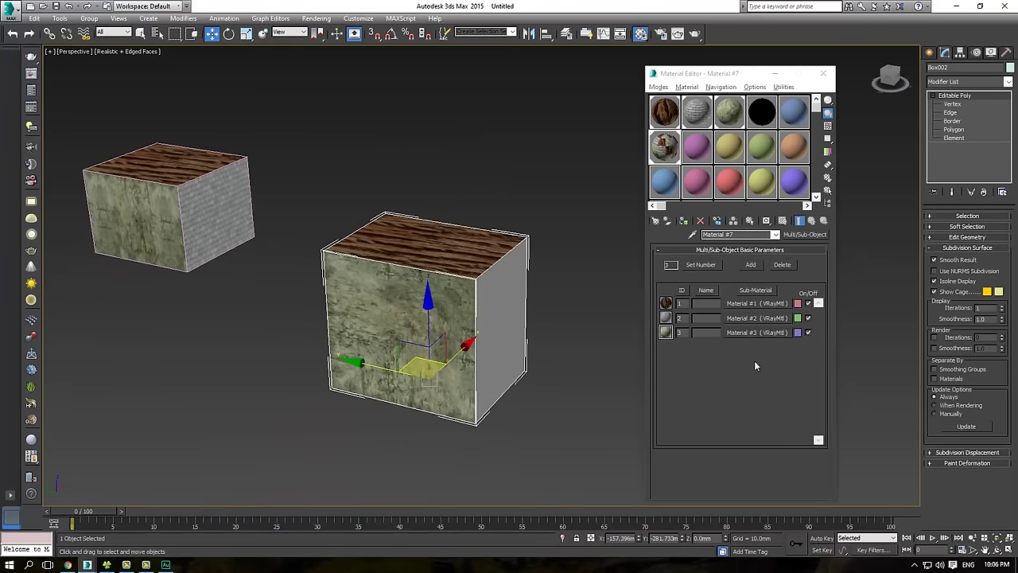
pyautogui.doubleClick(670, 156)
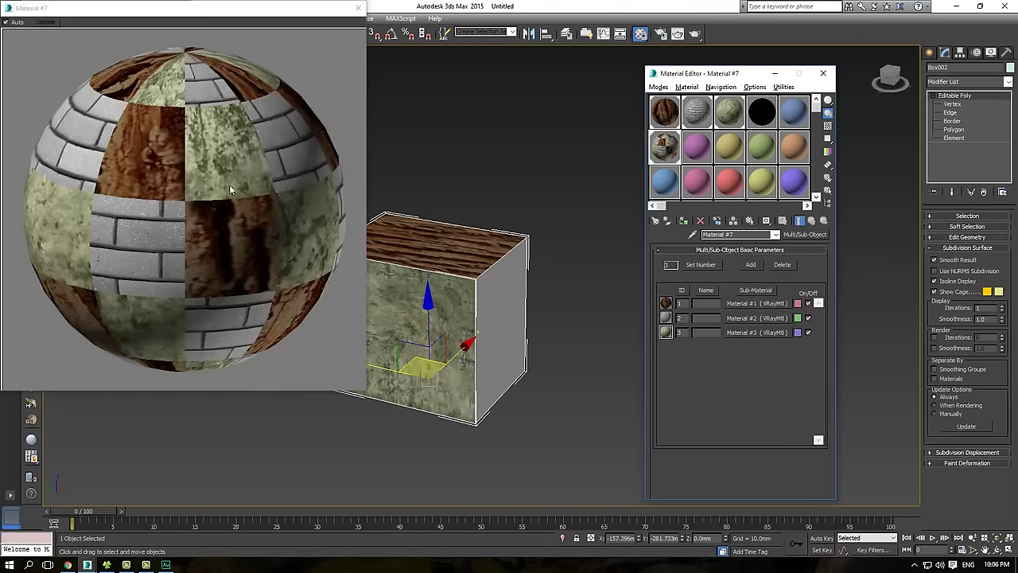
pyautogui.click(358, 8)
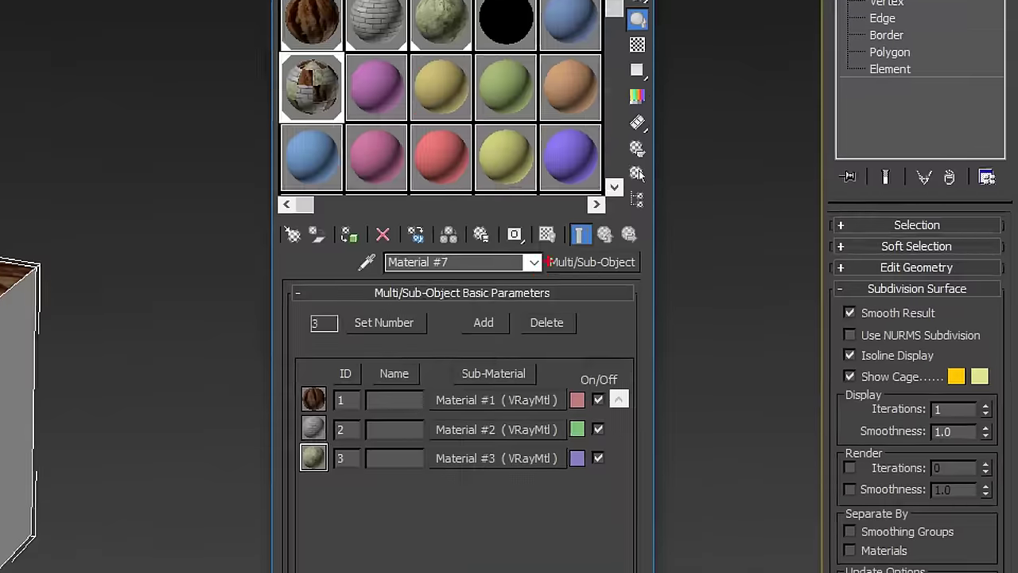
pyautogui.moveTo(545, 241)
pyautogui.keyDown('ctrl'); pyautogui.mouseDown()
pyautogui.moveTo(580, 267)
pyautogui.moveTo(643, 277)
pyautogui.mouseUp(); pyautogui.keyUp('ctrl')
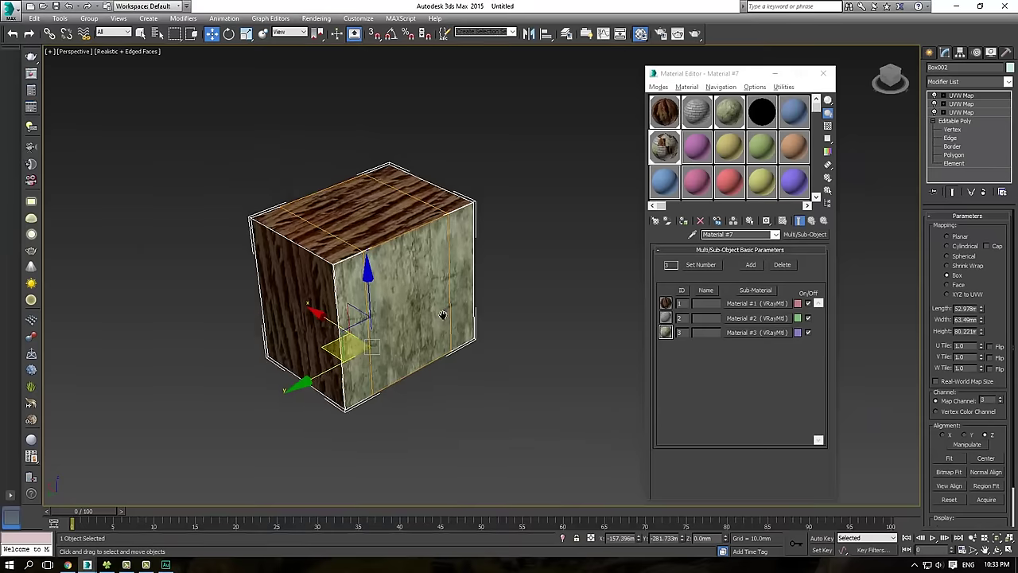
pyautogui.keyDown('alt'); pyautogui.moveTo(443, 313); pyautogui.dragTo(435, 320, button='middle'); pyautogui.keyUp('alt')
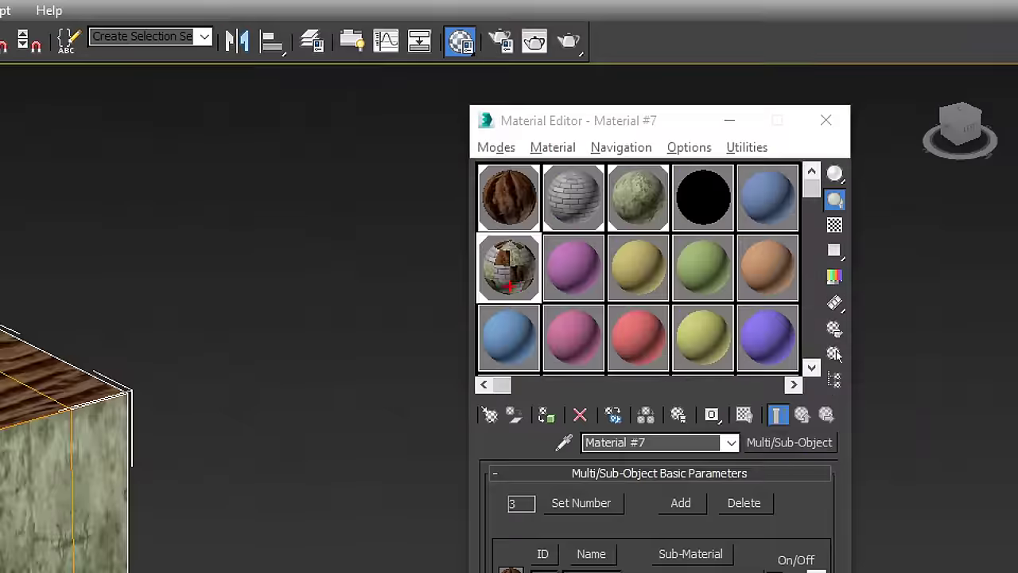
pyautogui.moveTo(473, 158)
pyautogui.keyDown('ctrl'); pyautogui.mouseDown()
pyautogui.moveTo(571, 209)
pyautogui.moveTo(678, 230)
pyautogui.mouseUp(); pyautogui.keyUp('ctrl')
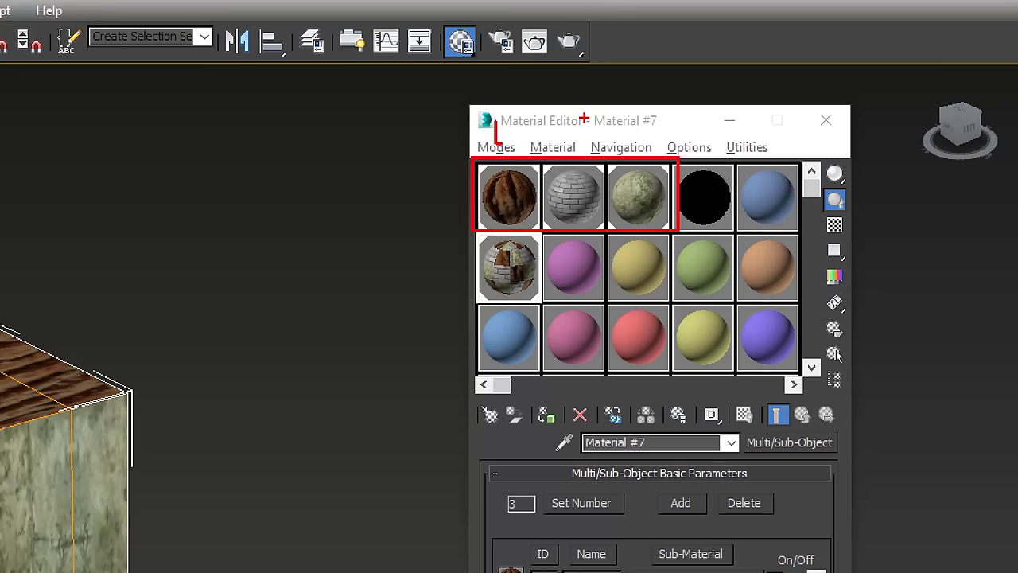
pyautogui.moveTo(585, 119); pyautogui.dragTo(578, 166)
pyautogui.moveTo(666, 124); pyautogui.dragTo(657, 165)
pyautogui.moveTo(474, 189); pyautogui.dragTo(440, 333)
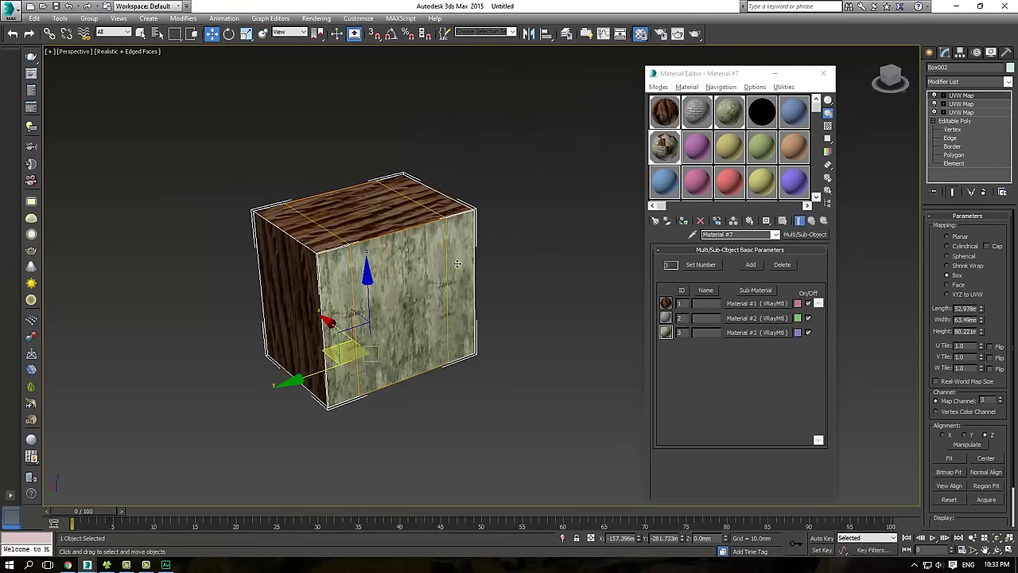
pyautogui.scroll(-6, 150, 351)
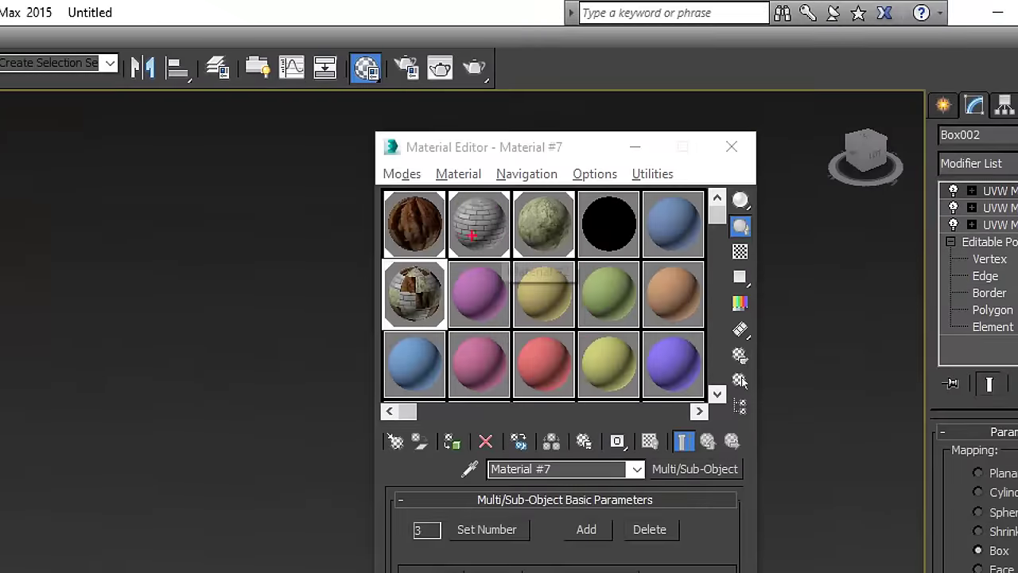
pyautogui.moveTo(373, 186); pyautogui.dragTo(590, 256)
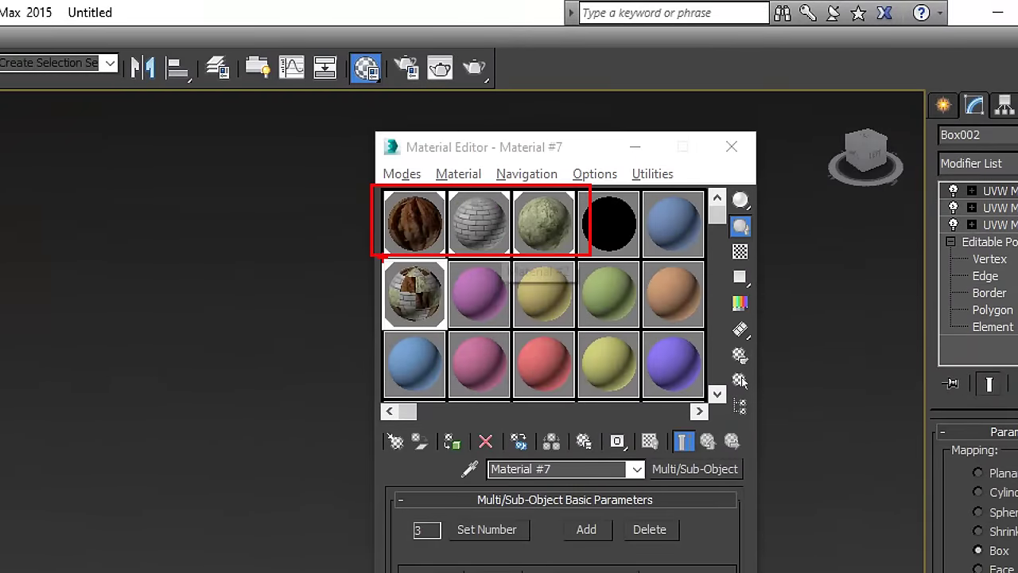
pyautogui.moveTo(384, 257); pyautogui.dragTo(450, 326)
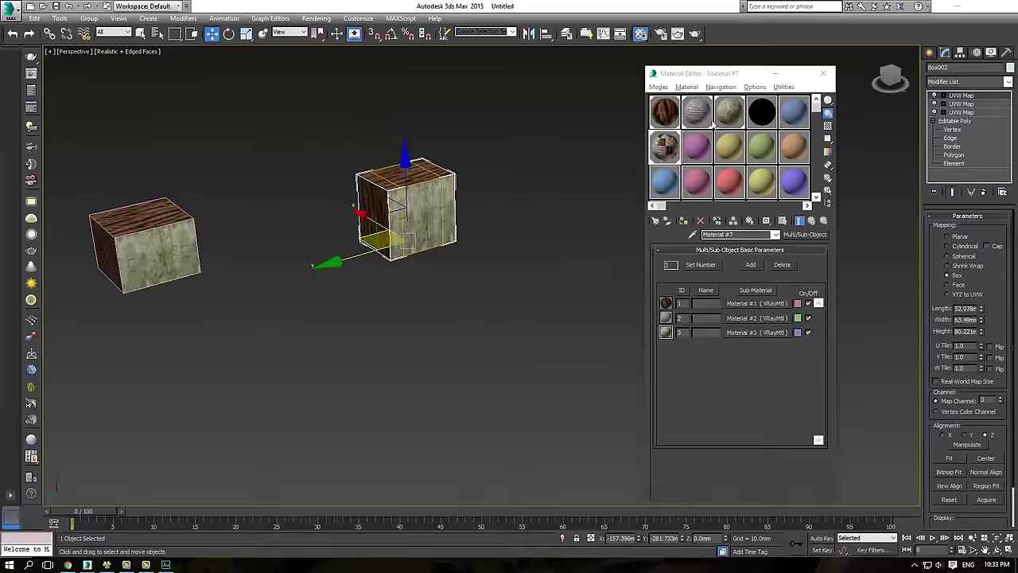
# - Change the purple VRayMtl sample beside the combined material to Multi/Sub-Object and set its number of materials to 3
pyautogui.click(480, 294)
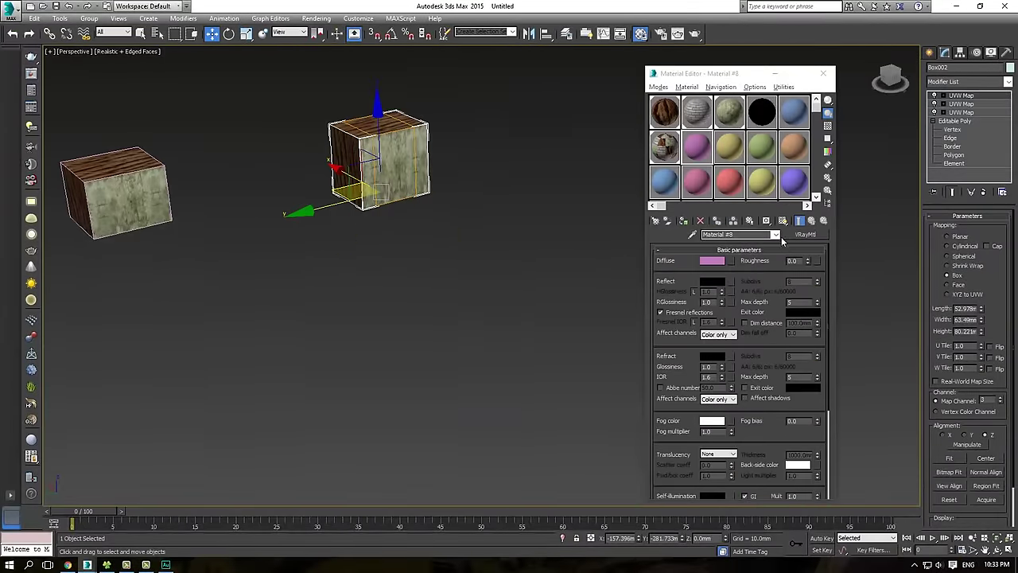
pyautogui.click(804, 234)
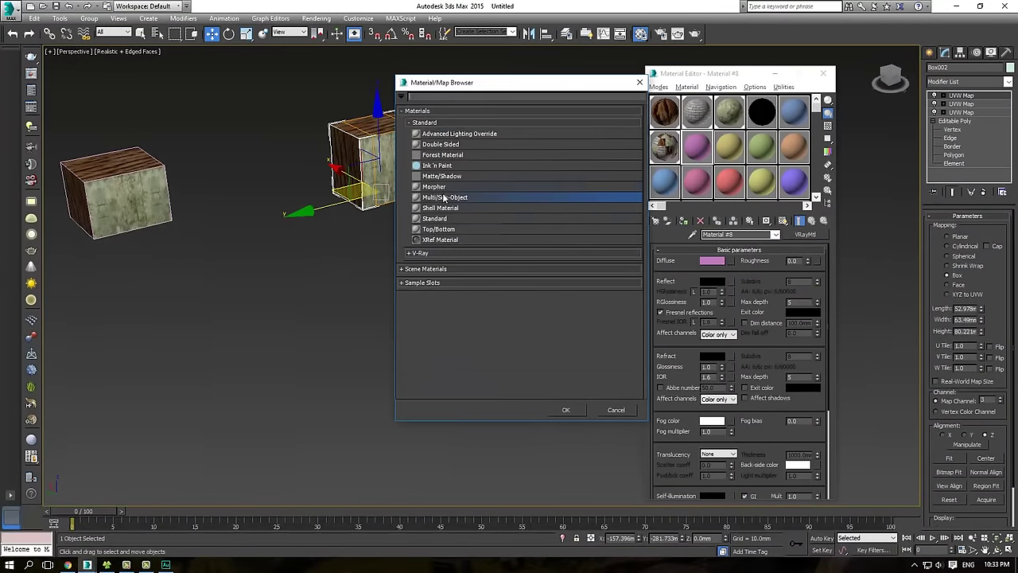
pyautogui.doubleClick(443, 197)
pyautogui.click(715, 313)
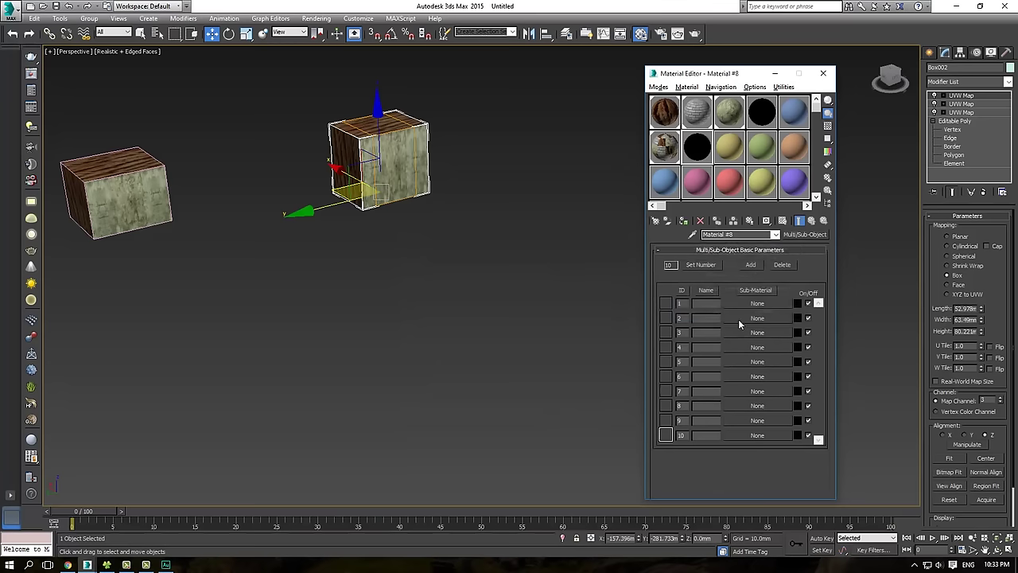
pyautogui.click(700, 265)
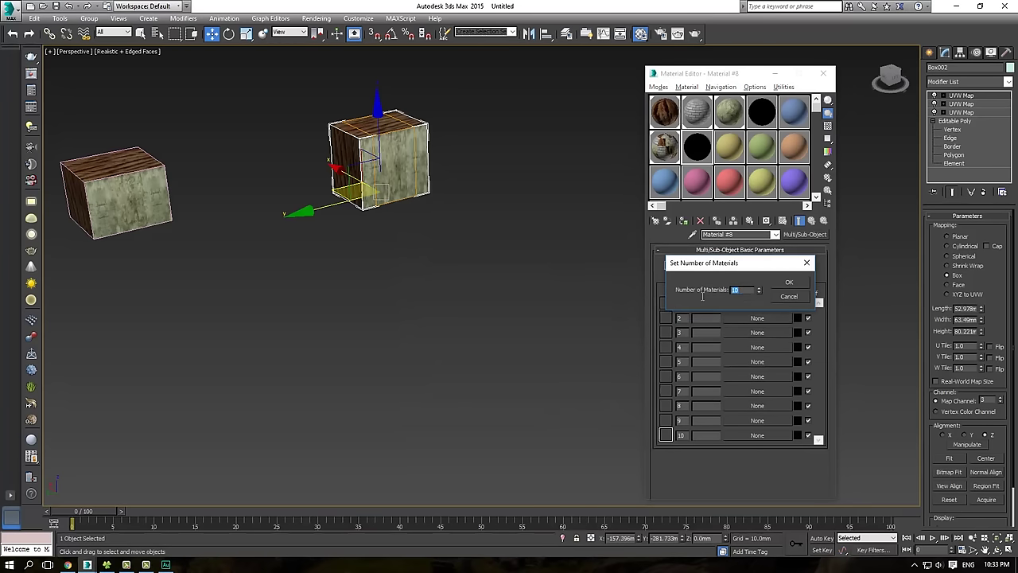
pyautogui.click(789, 283)
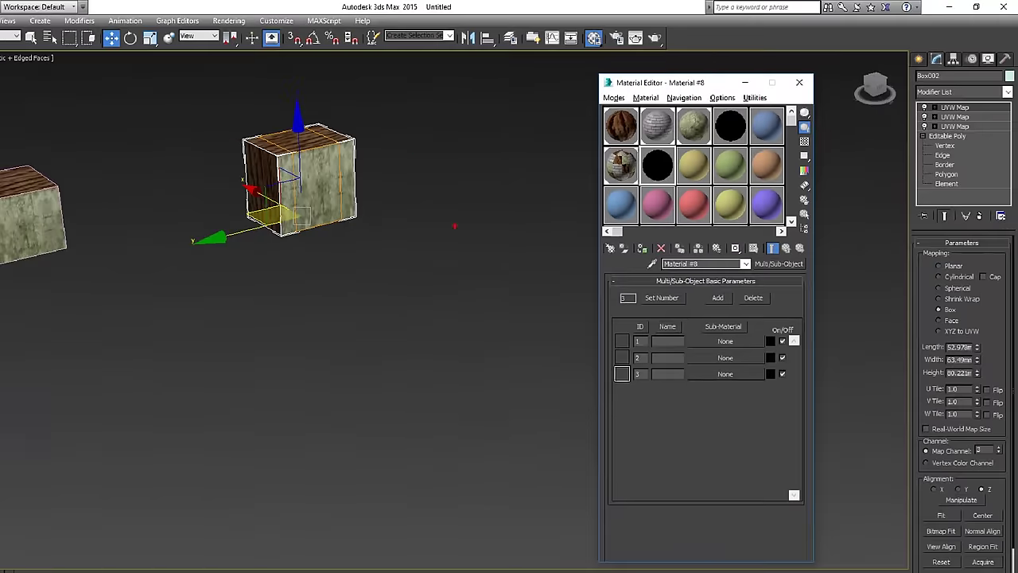
pyautogui.moveTo(411, 146)
pyautogui.mouseDown()
pyautogui.moveTo(278, 87)
pyautogui.moveTo(294, 255)
pyautogui.moveTo(351, 111)
pyautogui.mouseUp()
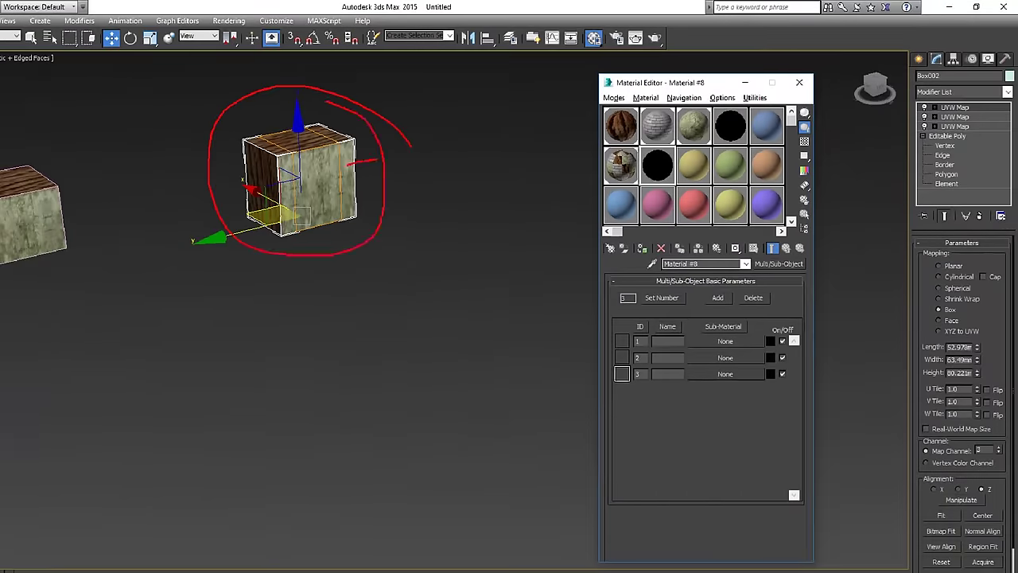
pyautogui.moveTo(348, 166); pyautogui.dragTo(377, 177)
pyautogui.press('Escape')
pyautogui.moveTo(527, 318); pyautogui.dragTo(494, 313, button='middle')
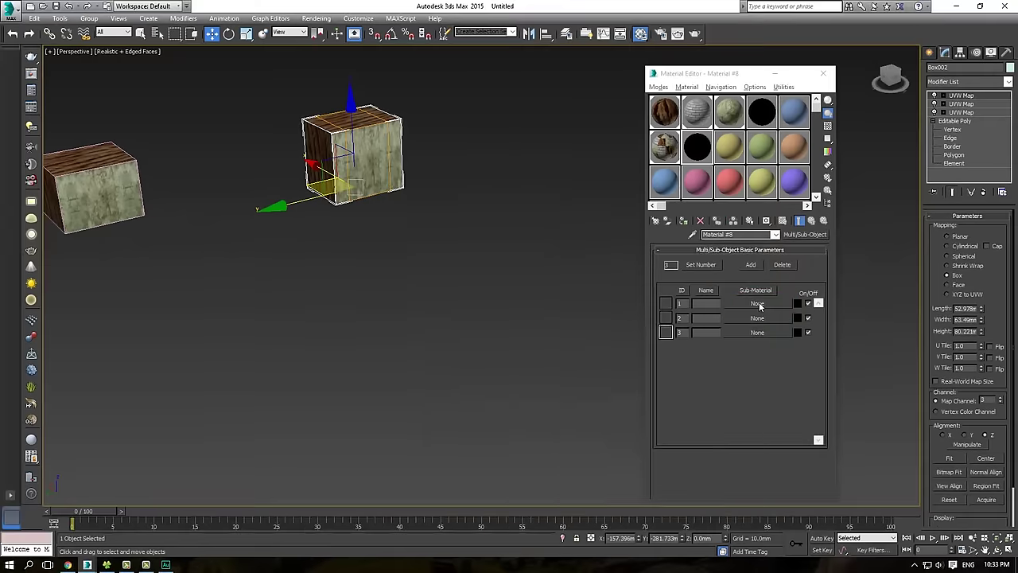
# - Create a VRayMtl for sub-material ID 1 and name it go
pyautogui.click(497, 293)
pyautogui.click(421, 253)
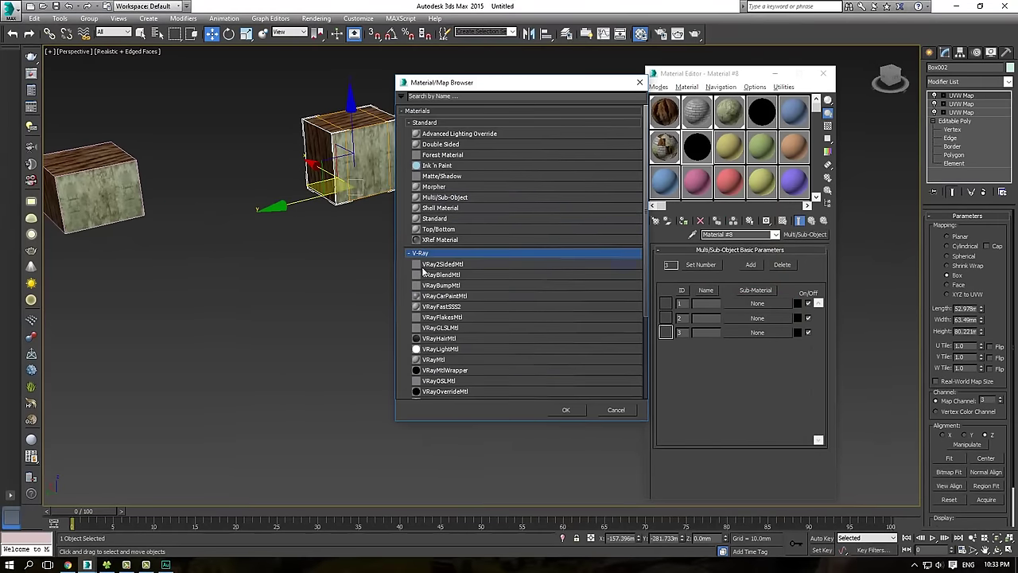
pyautogui.scroll(-1, 440, 334)
pyautogui.doubleClick(441, 334)
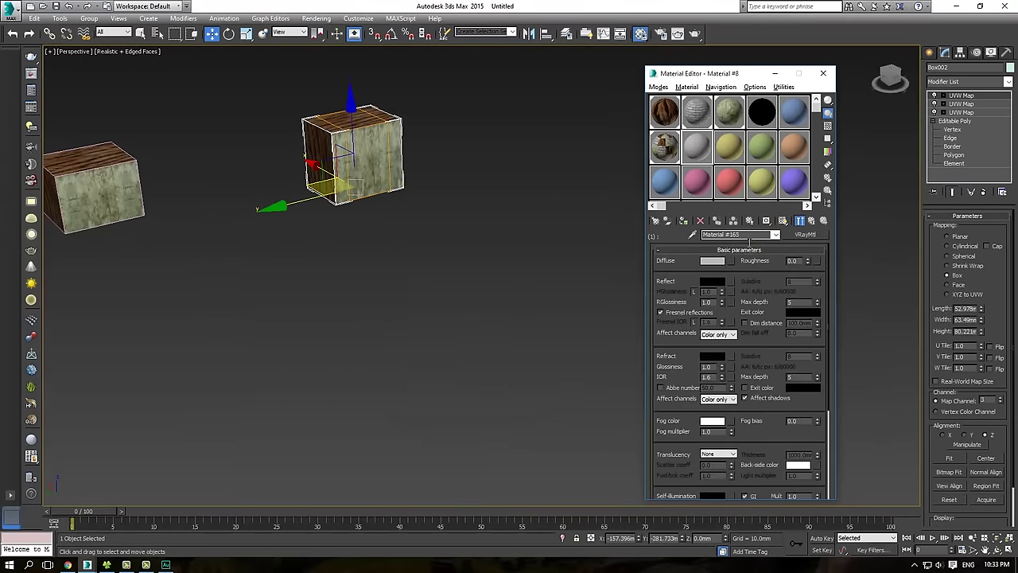
pyautogui.write('gol')
# - Load the BARK5.jpg bitmap as the diffuse map of the go material and return to the Multi/Sub-Object level
pyautogui.click(732, 261)
pyautogui.doubleClick(432, 110)
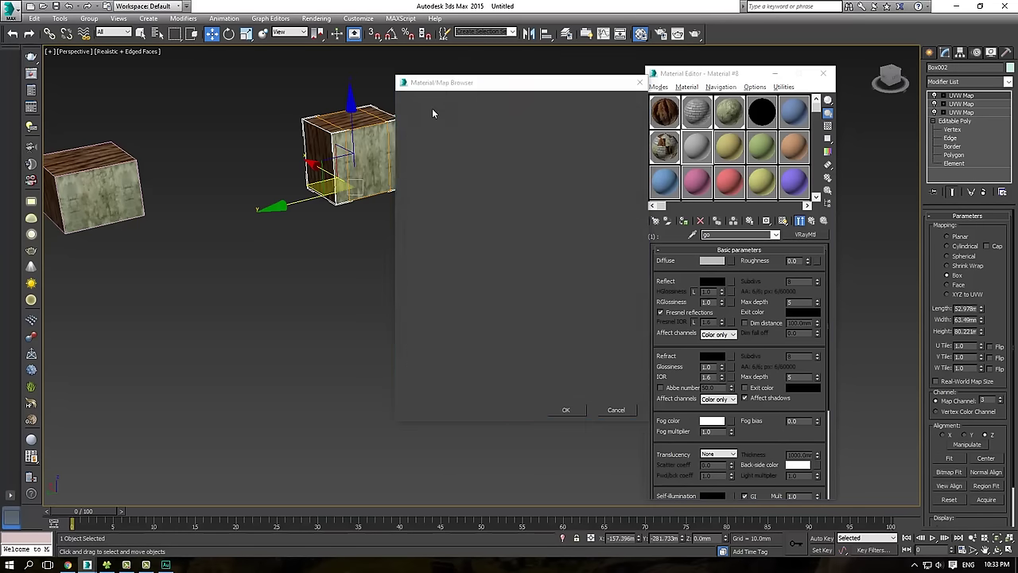
pyautogui.doubleClick(147, 84)
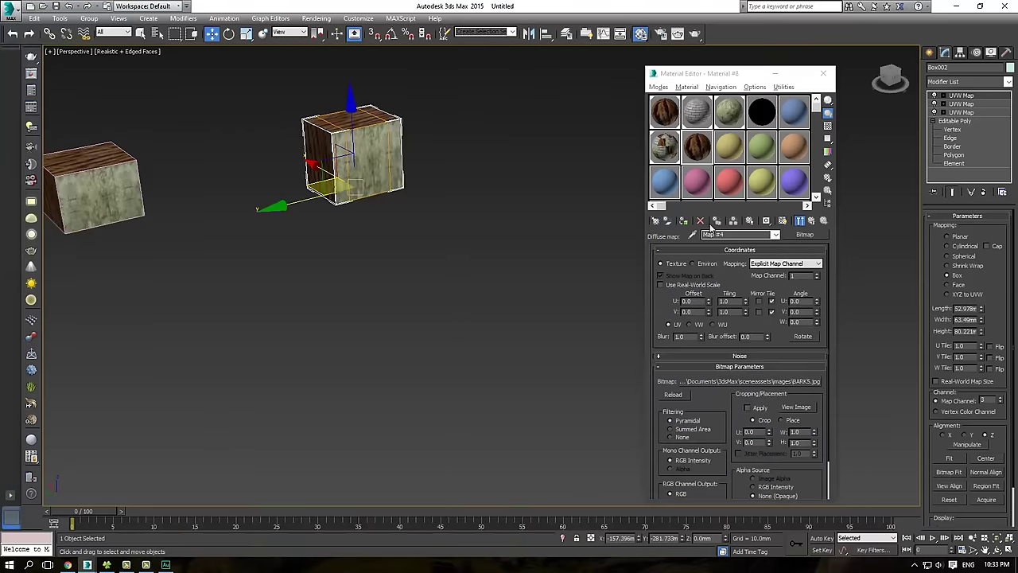
pyautogui.click(811, 222)
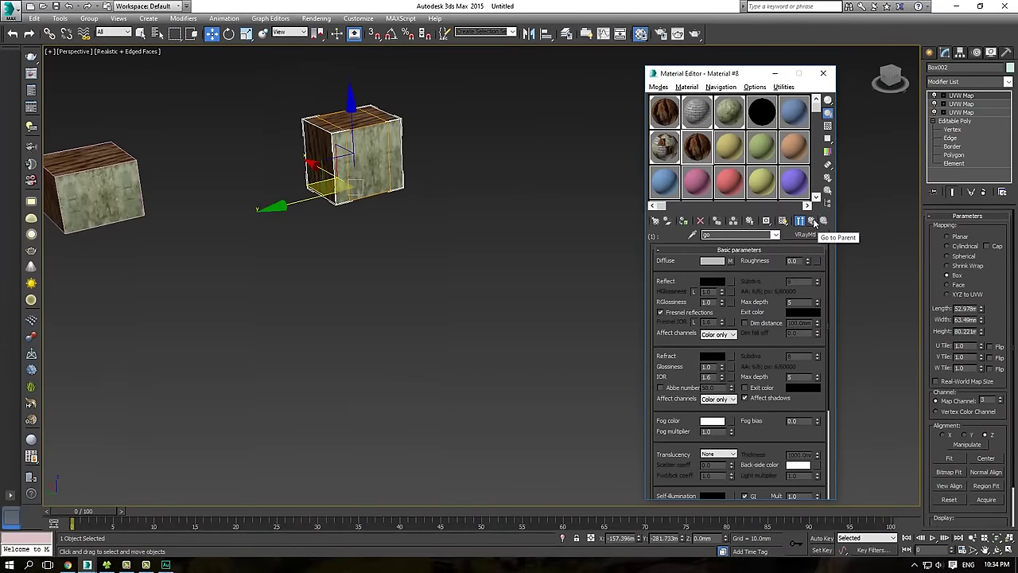
pyautogui.click(811, 222)
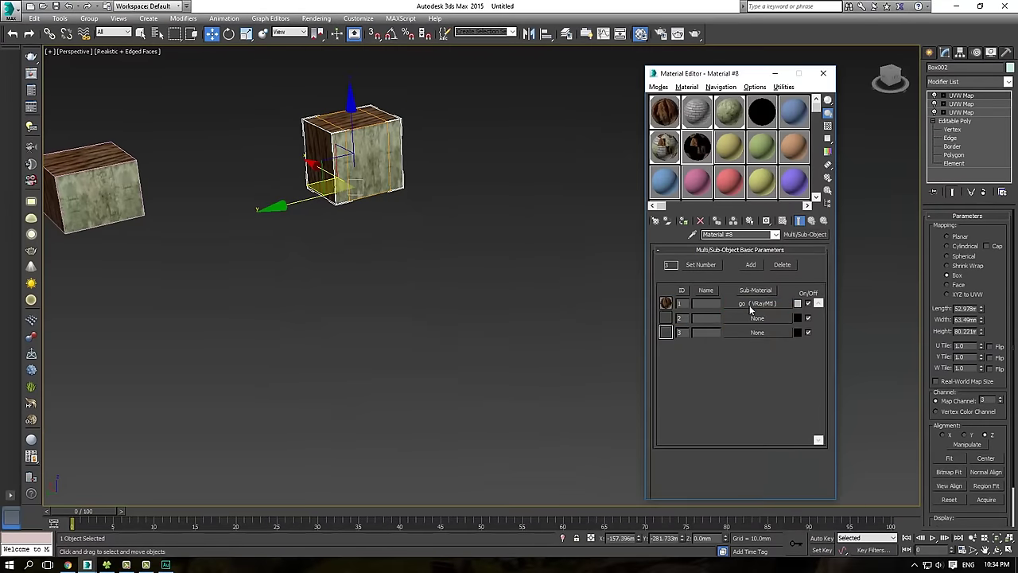
# - Create a VRayMtl for sub-material ID 2 and name it gach
pyautogui.click(754, 317)
pyautogui.scroll(-5, 440, 307)
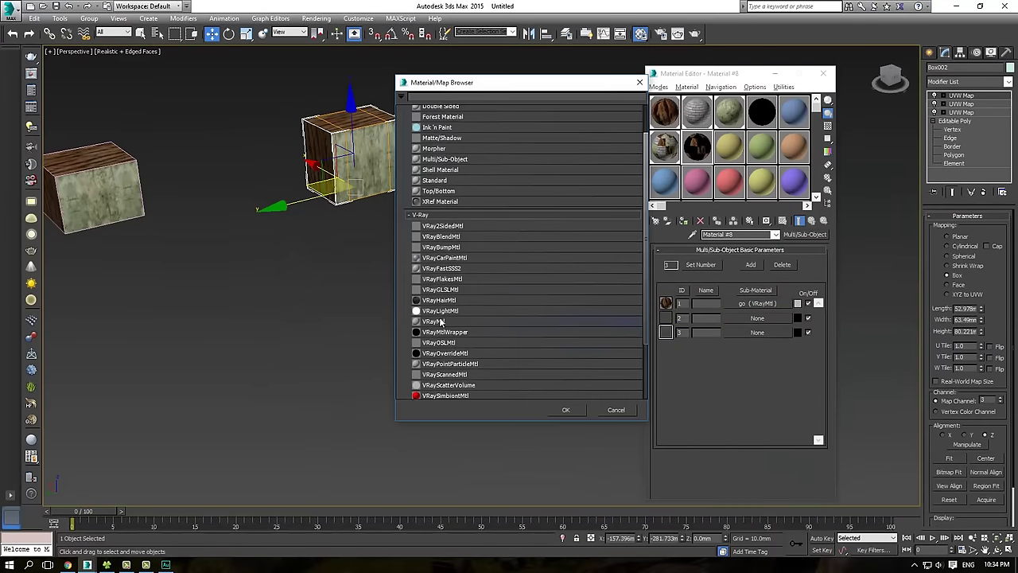
pyautogui.doubleClick(434, 309)
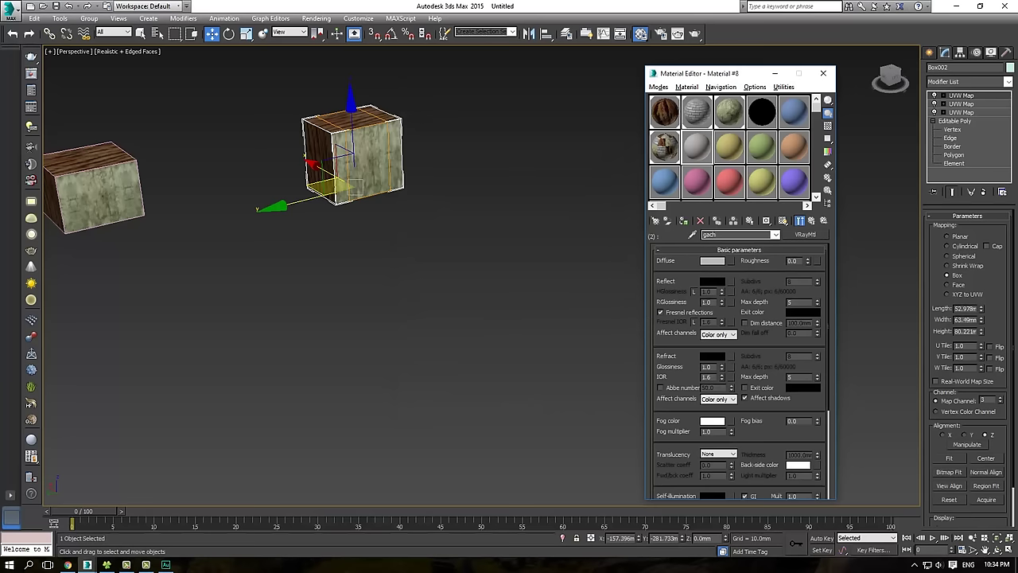
pyautogui.click(723, 264)
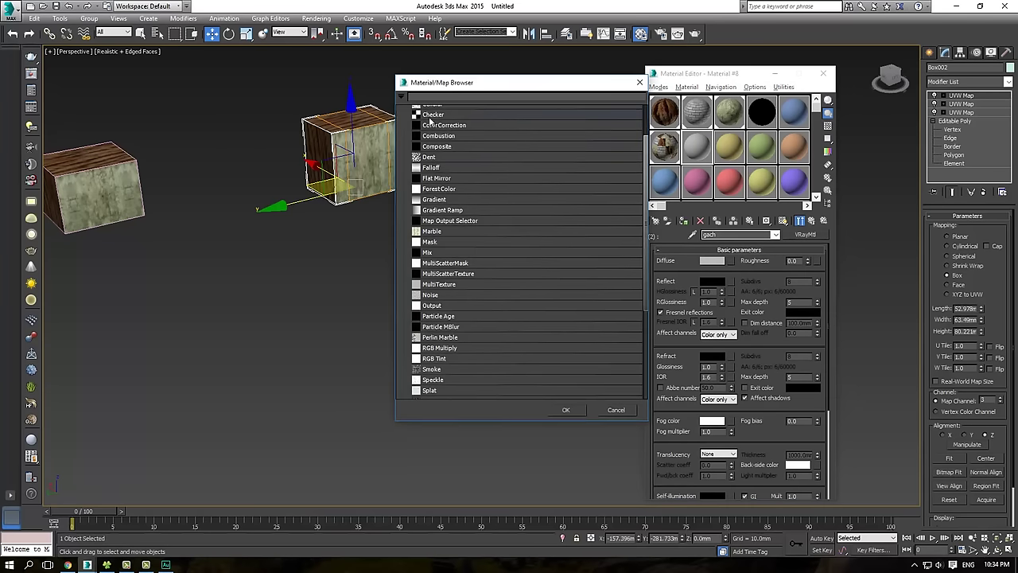
pyautogui.doubleClick(434, 106)
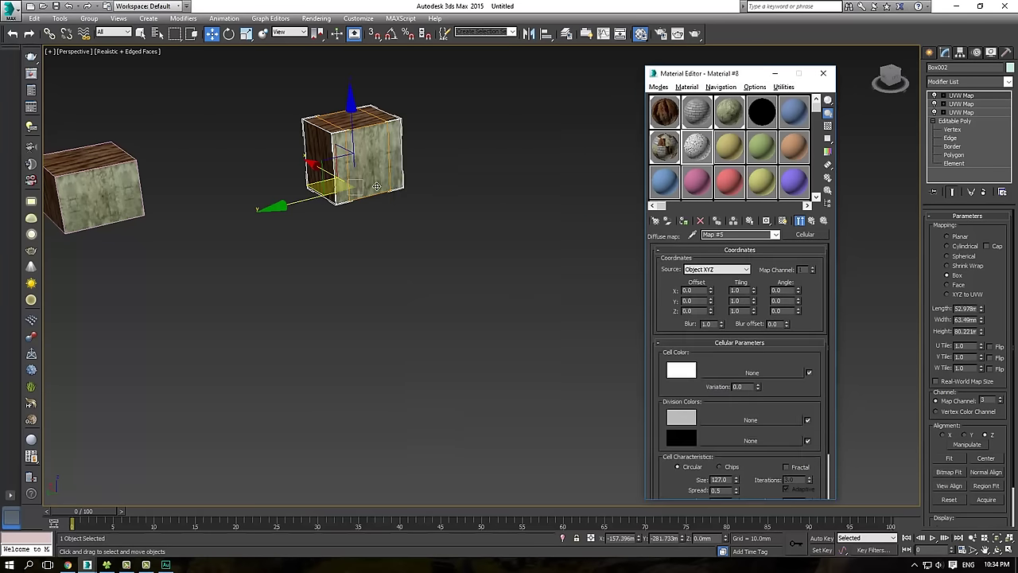
pyautogui.click(820, 222)
pyautogui.rightClick(724, 261)
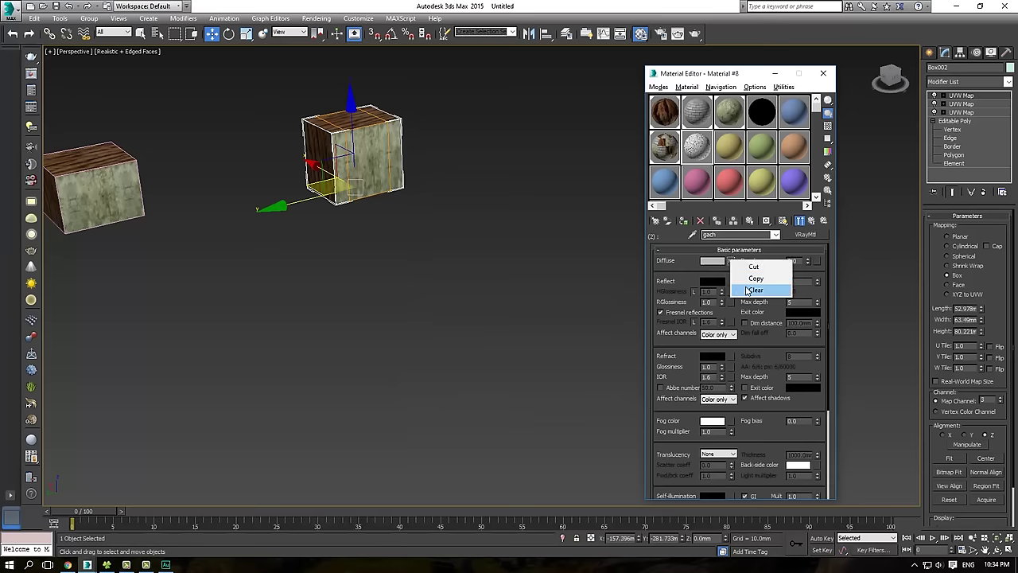
pyautogui.click(750, 290)
# - Load the JP_Brick01_Bump.jpg bitmap as the diffuse map of the gach material and return to the Multi/Sub-Object level
pyautogui.click(726, 261)
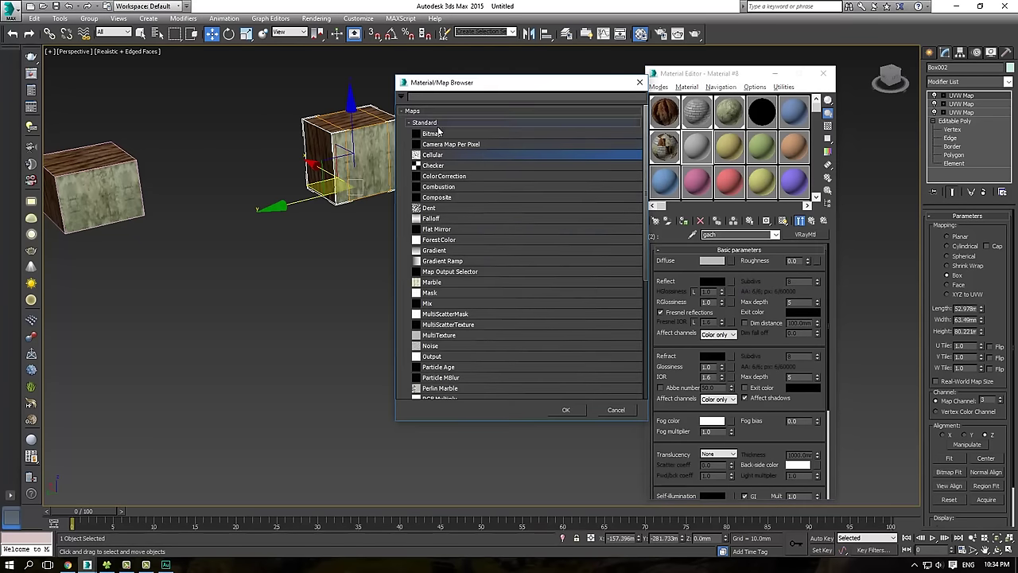
pyautogui.click(437, 124)
pyautogui.click(437, 124)
pyautogui.doubleClick(433, 133)
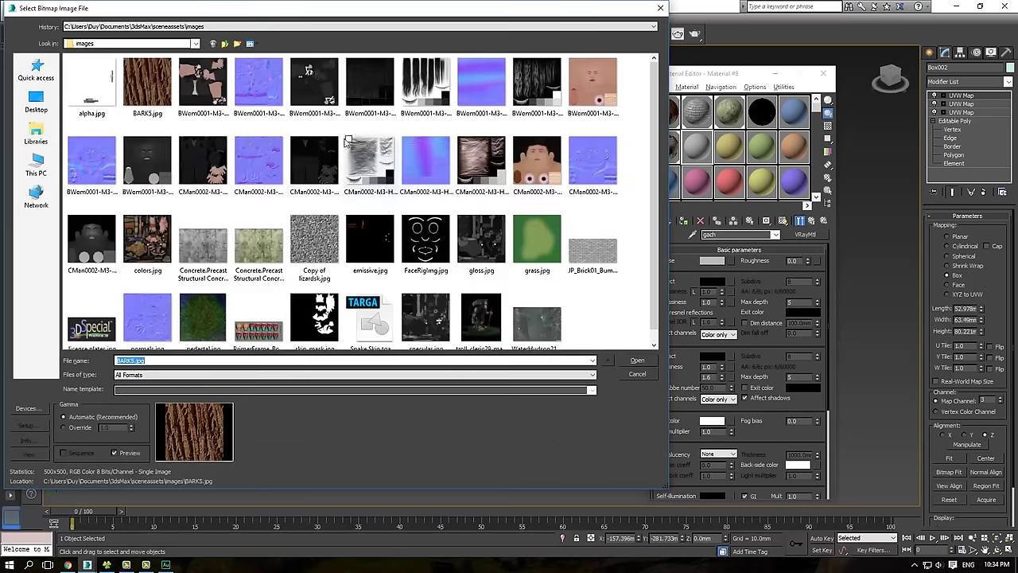
pyautogui.doubleClick(592, 249)
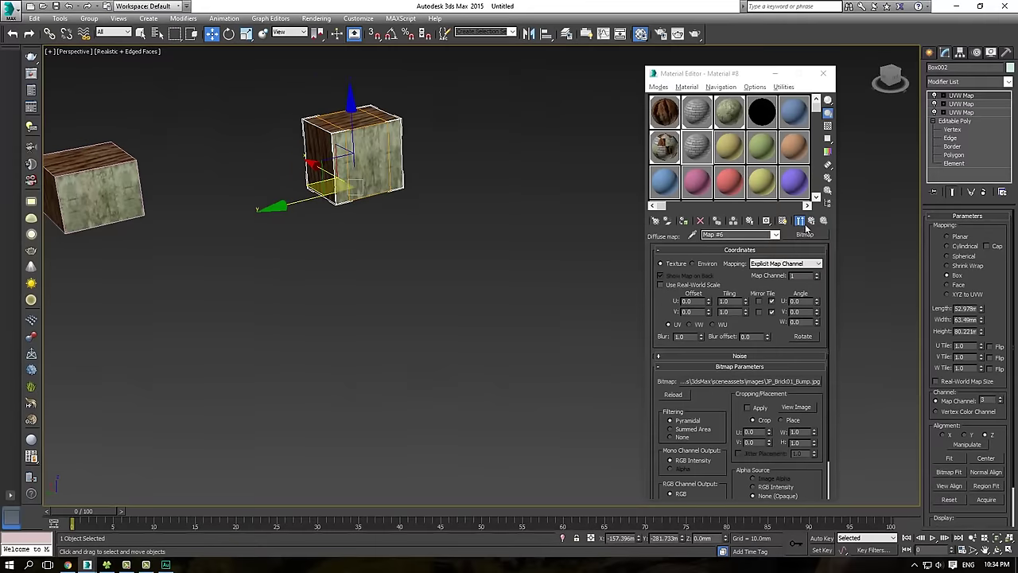
pyautogui.click(812, 222)
pyautogui.click(811, 223)
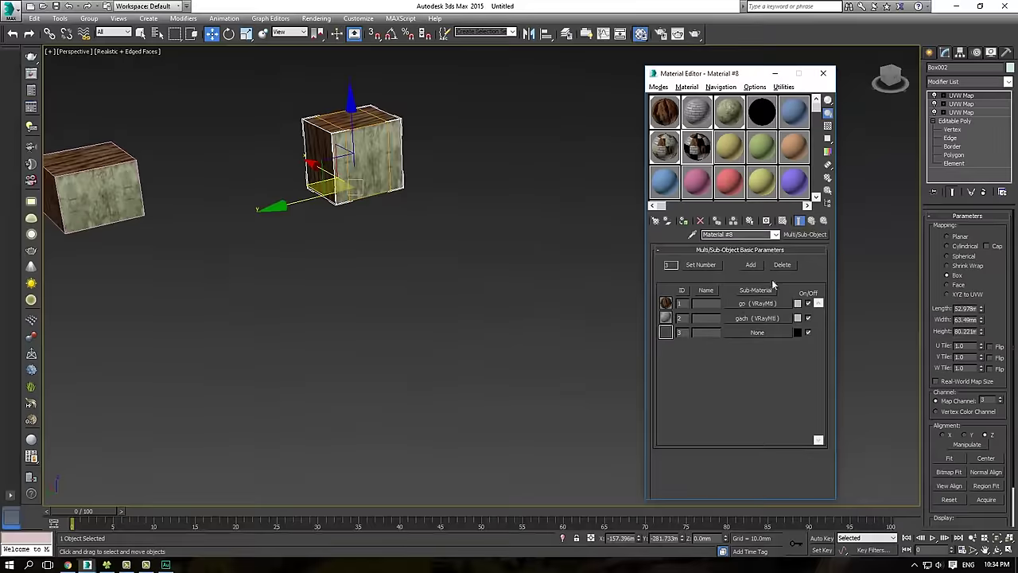
# - Create a VRayMtl for sub-material ID 3 and load Concrete.Precast Structural Concrete.Smooth.jpg as its diffuse bitmap
pyautogui.click(755, 333)
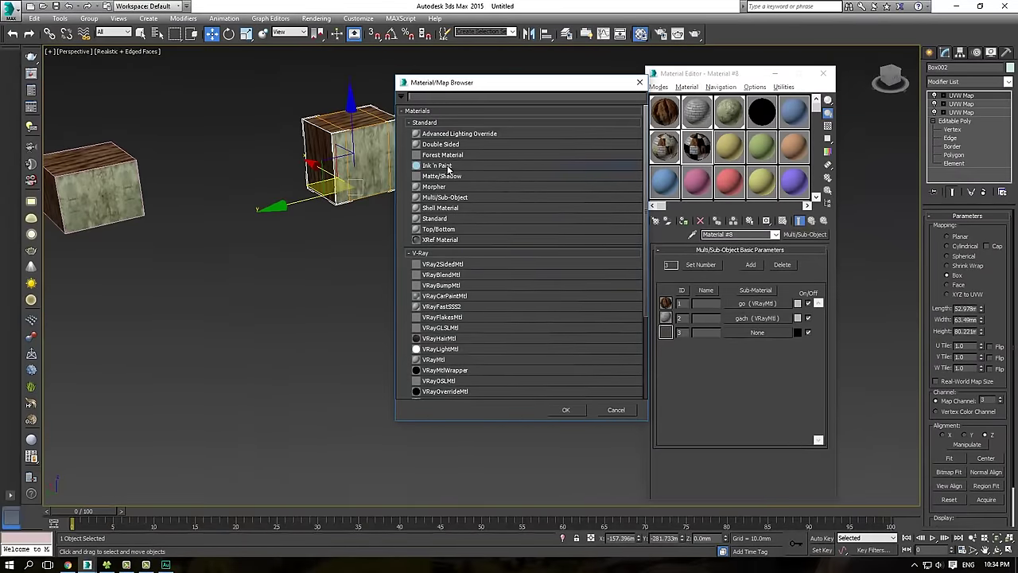
pyautogui.doubleClick(436, 359)
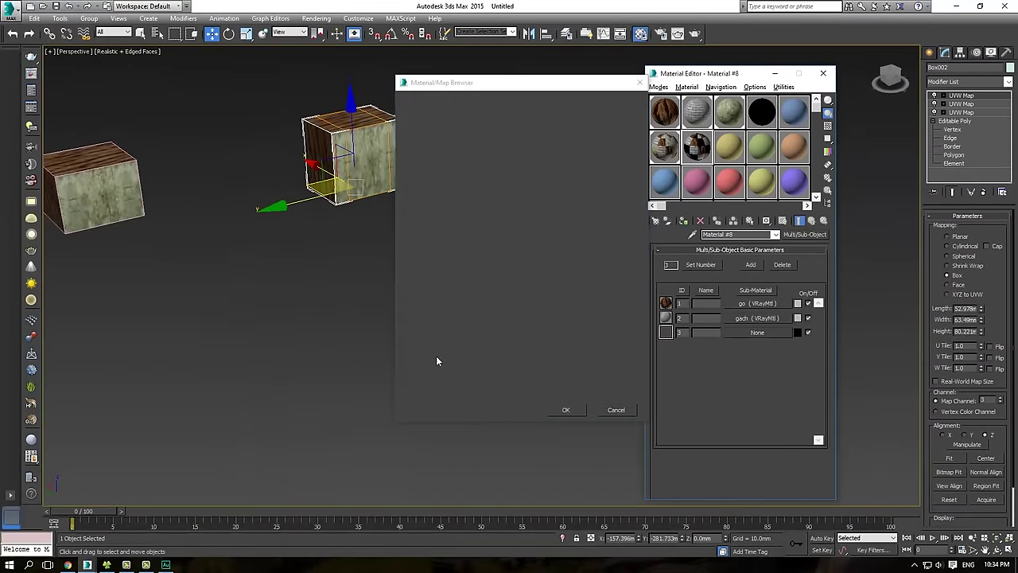
pyautogui.click(732, 261)
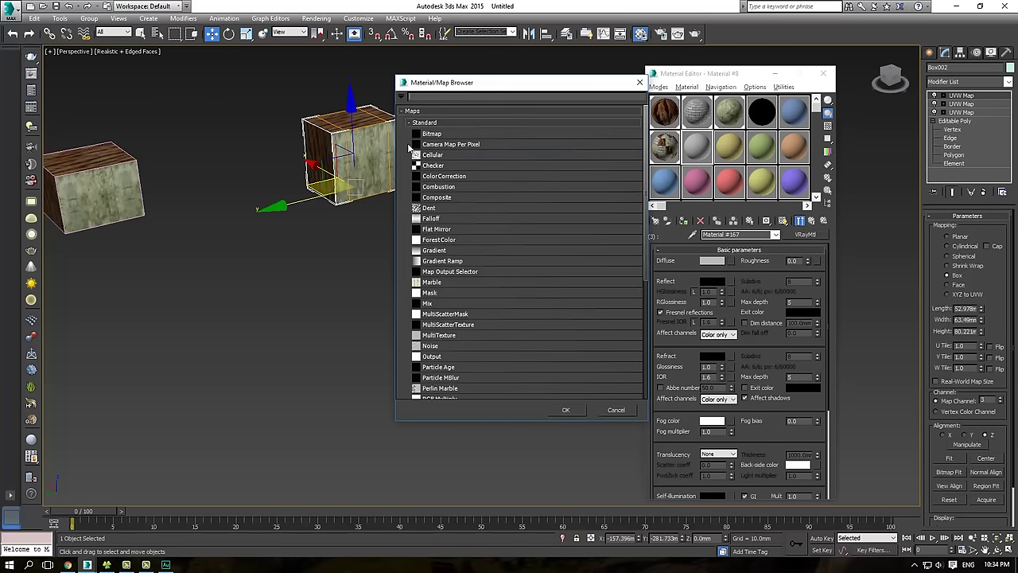
pyautogui.doubleClick(435, 134)
pyautogui.doubleClick(259, 238)
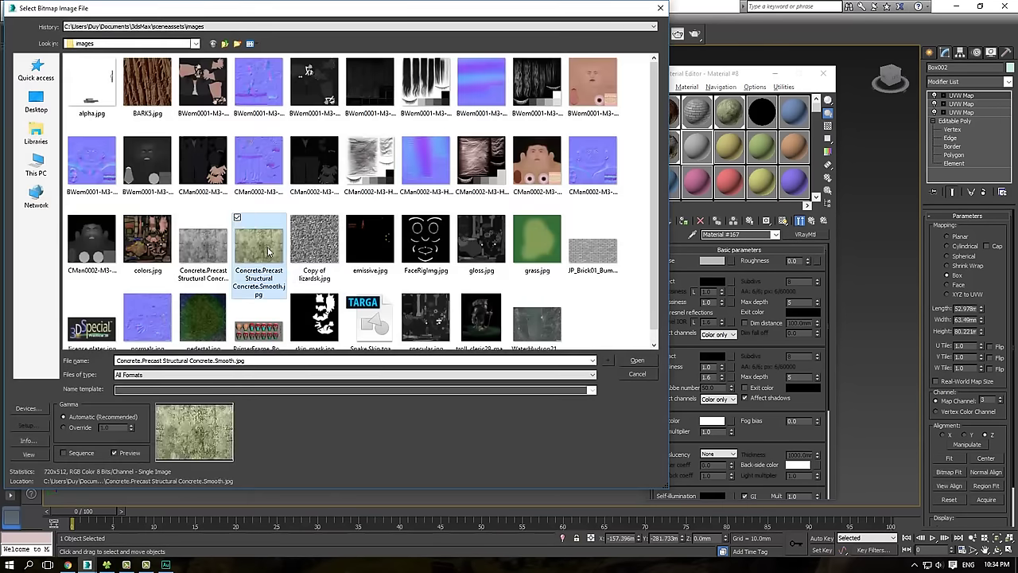
# - Name the concrete sub-material beton and return to the Multi/Sub-Object level
pyautogui.click(811, 221)
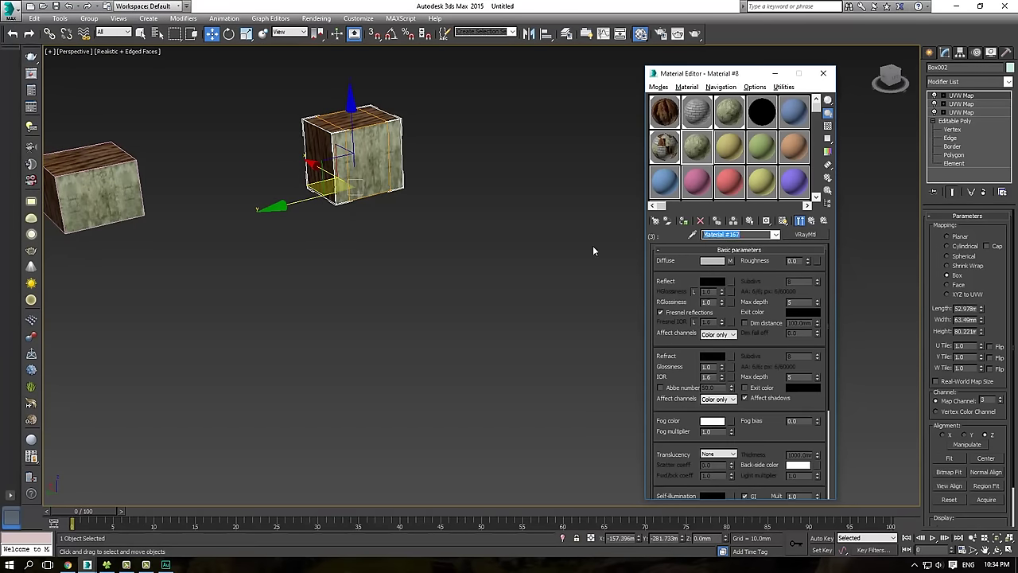
pyautogui.write('beton')
pyautogui.click(811, 221)
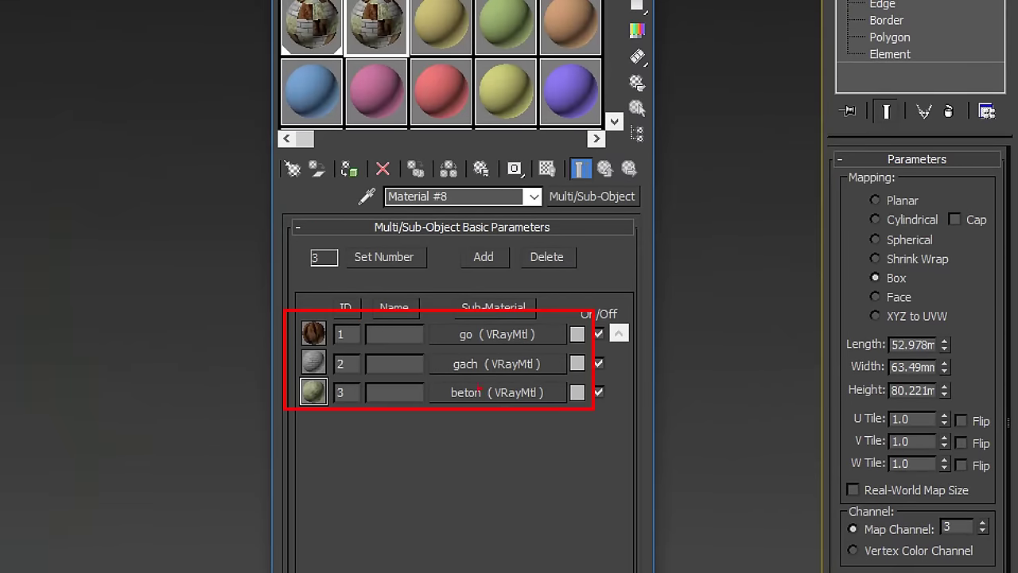
pyautogui.keyDown('ctrl'); pyautogui.moveTo(332, 290); pyautogui.dragTo(366, 423); pyautogui.keyUp('ctrl')
pyautogui.press('Escape')
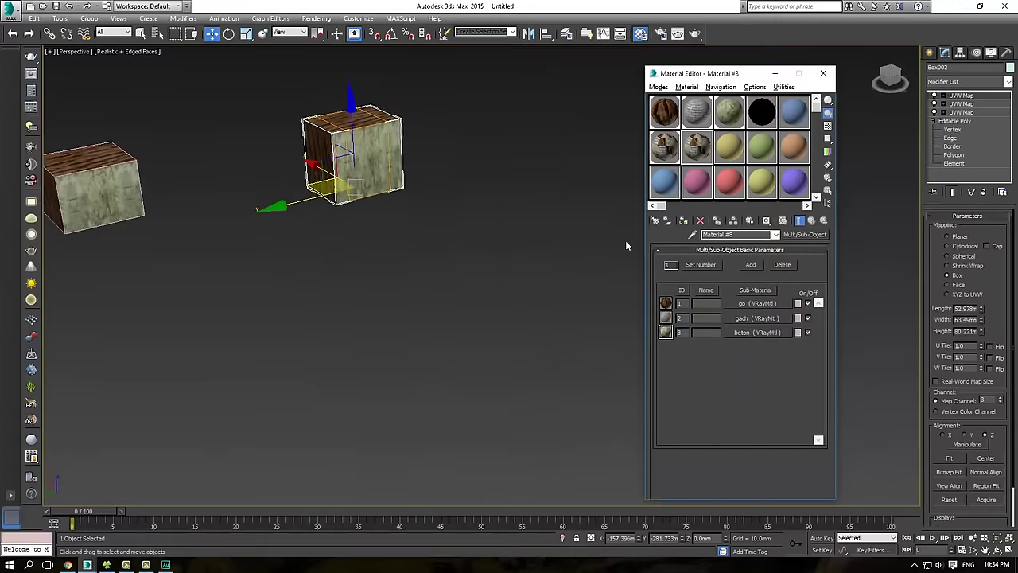
# - Assign the new Multi/Sub-Object material to the second box and open its go sub-material
pyautogui.scroll(3, 360, 193)
pyautogui.moveTo(368, 205); pyautogui.dragTo(372, 278, button='middle')
pyautogui.click(534, 146)
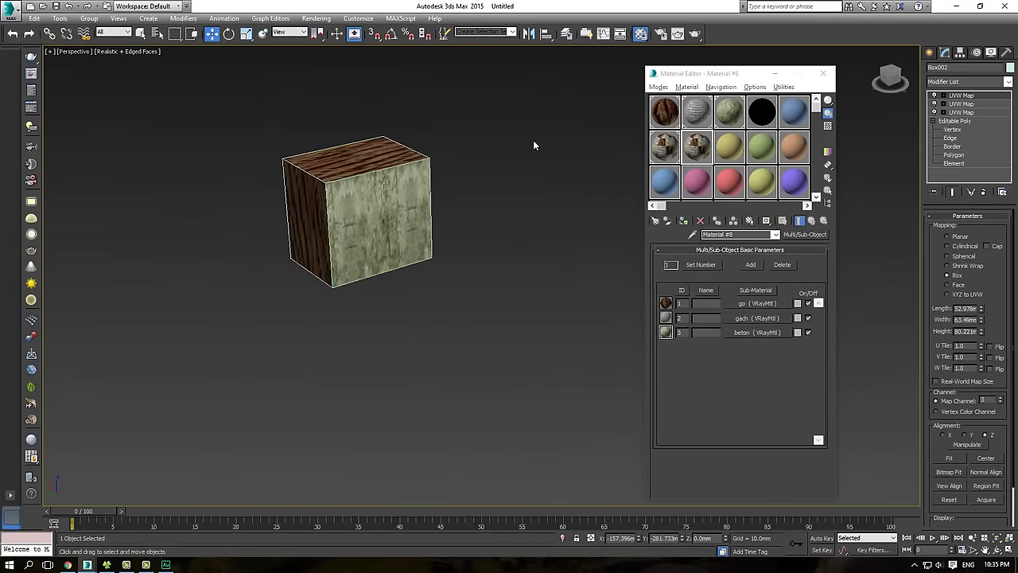
pyautogui.click(410, 188)
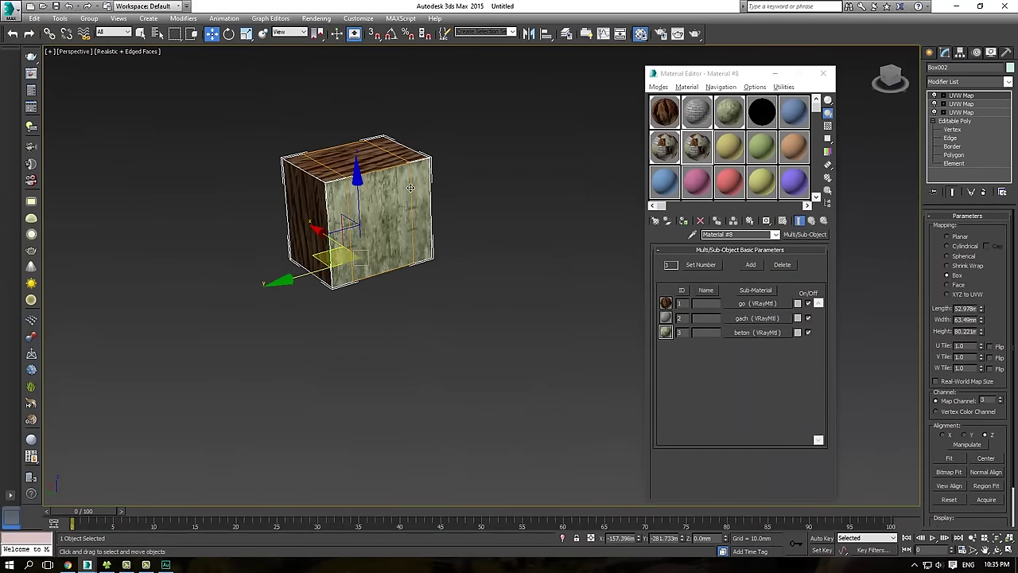
pyautogui.click(684, 221)
pyautogui.moveTo(364, 248); pyautogui.dragTo(393, 293, button='middle')
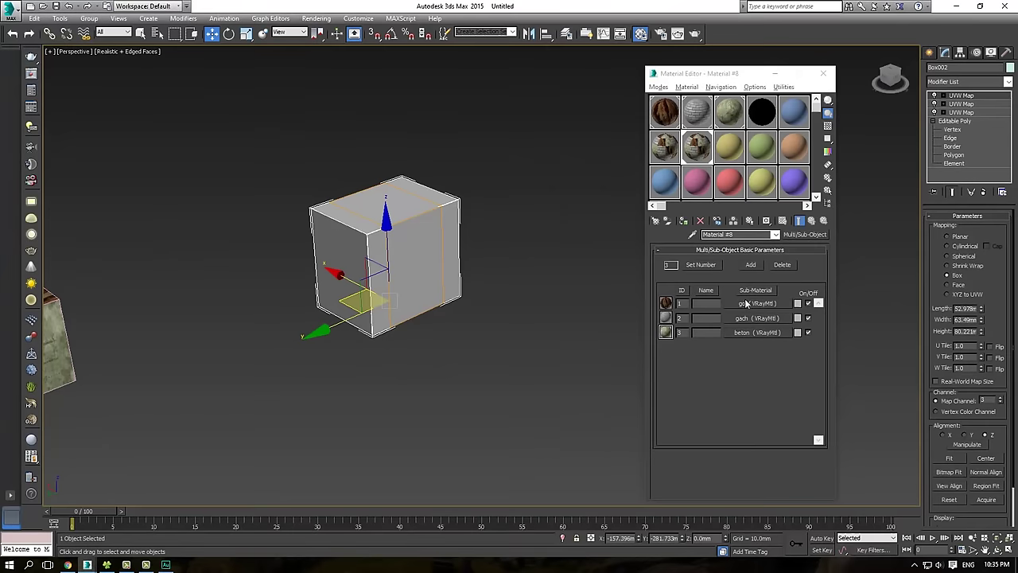
pyautogui.click(746, 303)
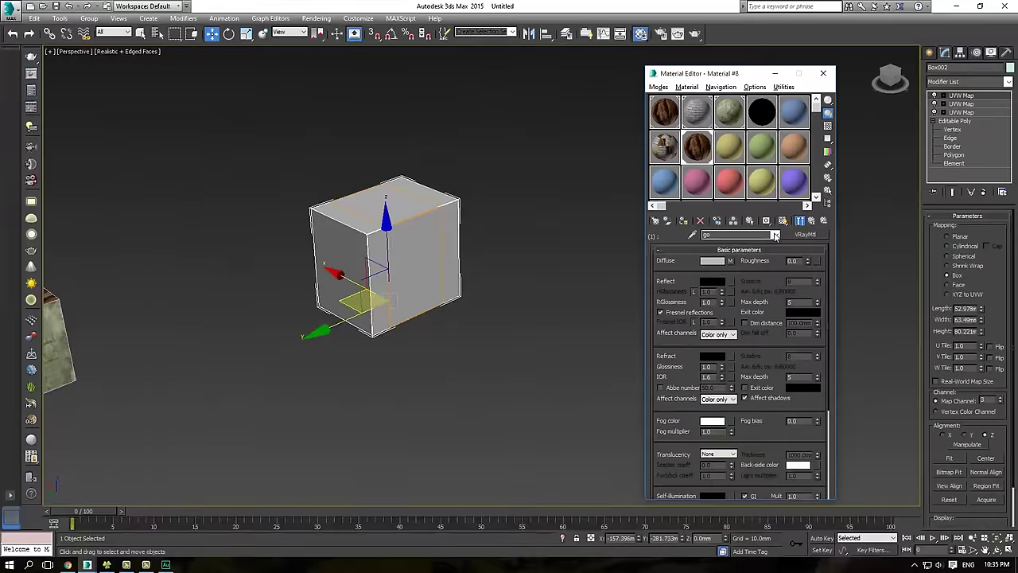
pyautogui.click(547, 268)
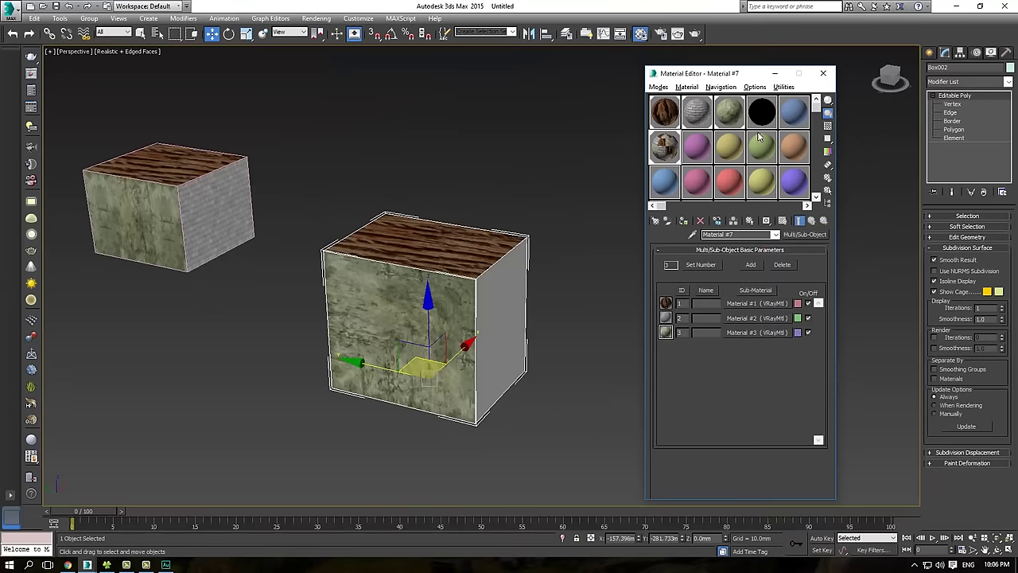
# - Close the Material Editor and add a UVW Map modifier to the box
pyautogui.keyDown('alt'); pyautogui.moveTo(504, 252); pyautogui.dragTo(494, 257, button='middle'); pyautogui.keyUp('alt')
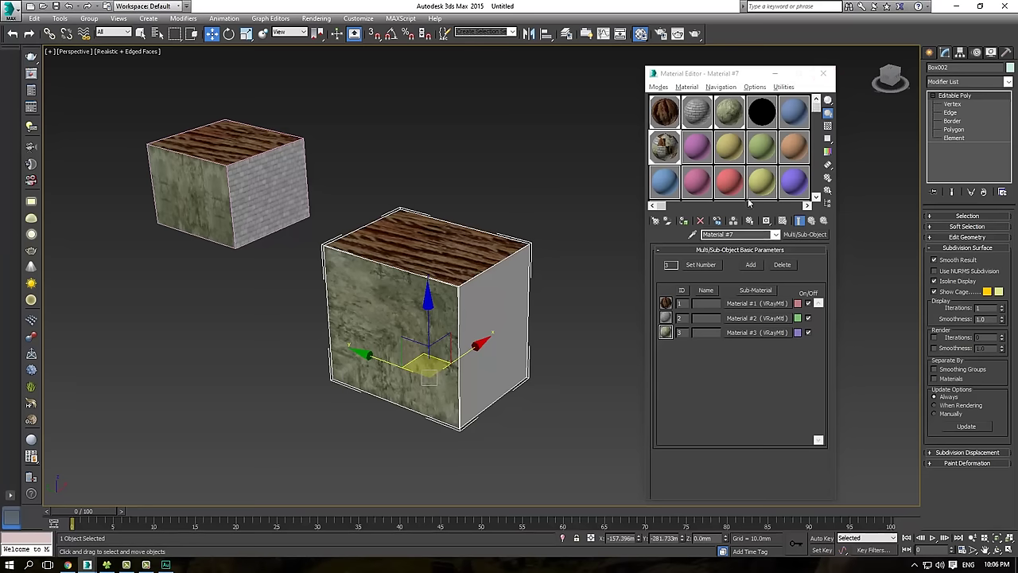
pyautogui.click(823, 73)
pyautogui.click(969, 81)
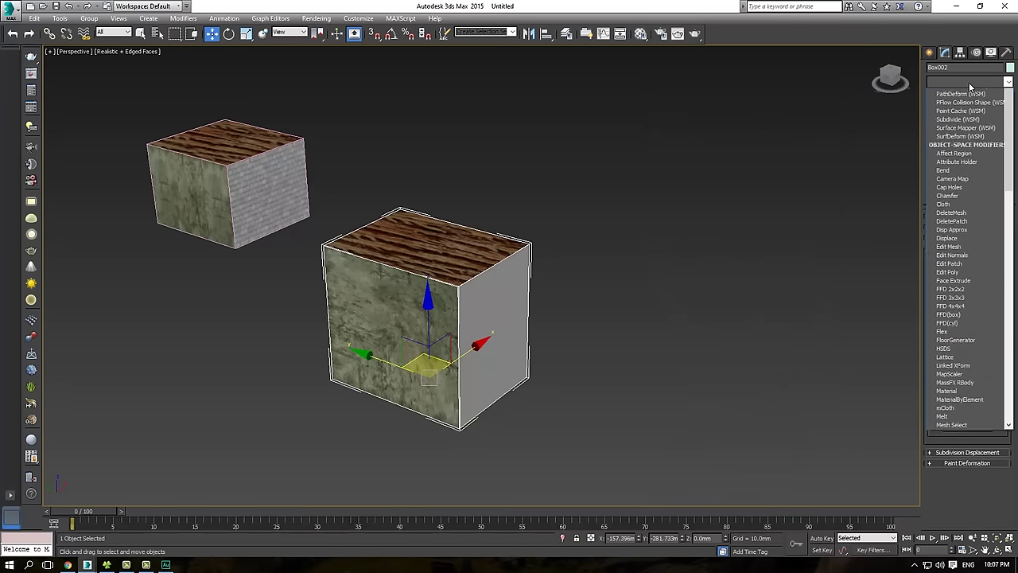
pyautogui.scroll(-15, 966, 199)
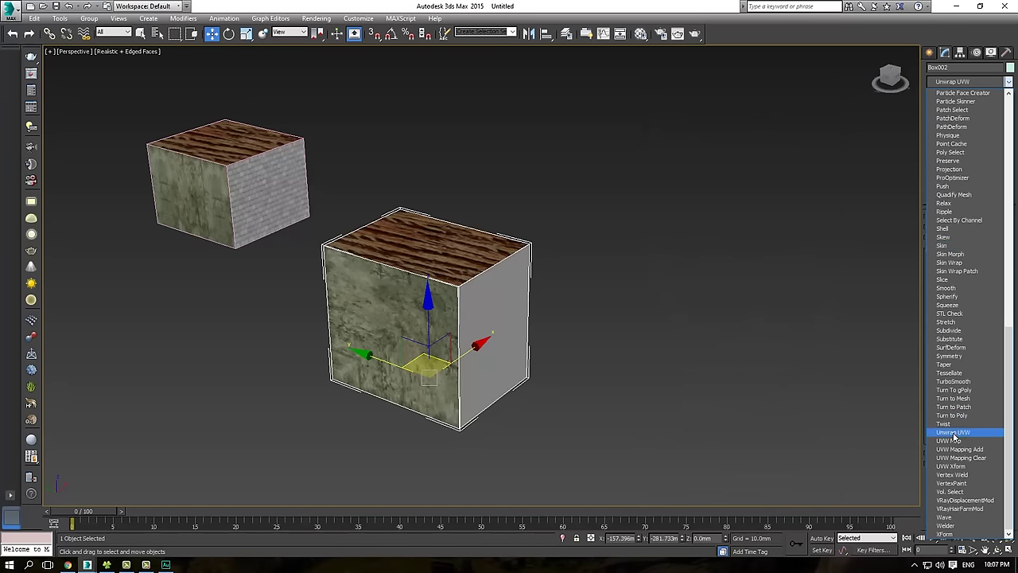
pyautogui.click(954, 442)
# - Set the UVW Map modifier's mapping to Box and adjust its length slightly
pyautogui.keyDown('alt'); pyautogui.moveTo(509, 262); pyautogui.dragTo(648, 280, button='middle'); pyautogui.keyUp('alt')
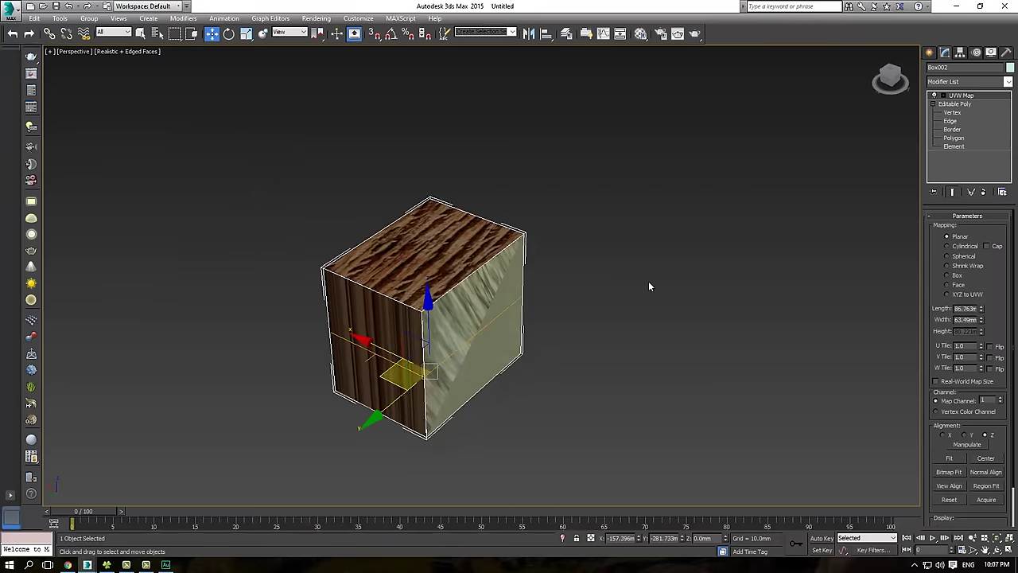
pyautogui.click(954, 275)
pyautogui.keyDown('alt'); pyautogui.moveTo(722, 316); pyautogui.dragTo(756, 307, button='middle'); pyautogui.keyUp('alt')
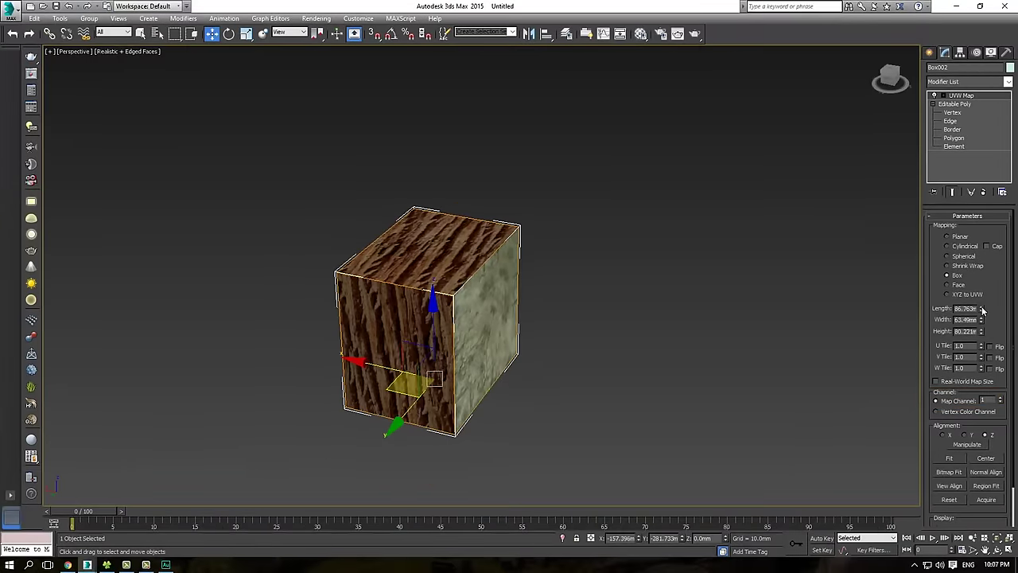
pyautogui.moveTo(982, 310)
pyautogui.mouseDown()
pyautogui.moveTo(980, 288)
pyautogui.moveTo(981, 310)
pyautogui.mouseUp()
# - Add a second UVW Map modifier on top of the box's modifier stack
pyautogui.click(968, 81)
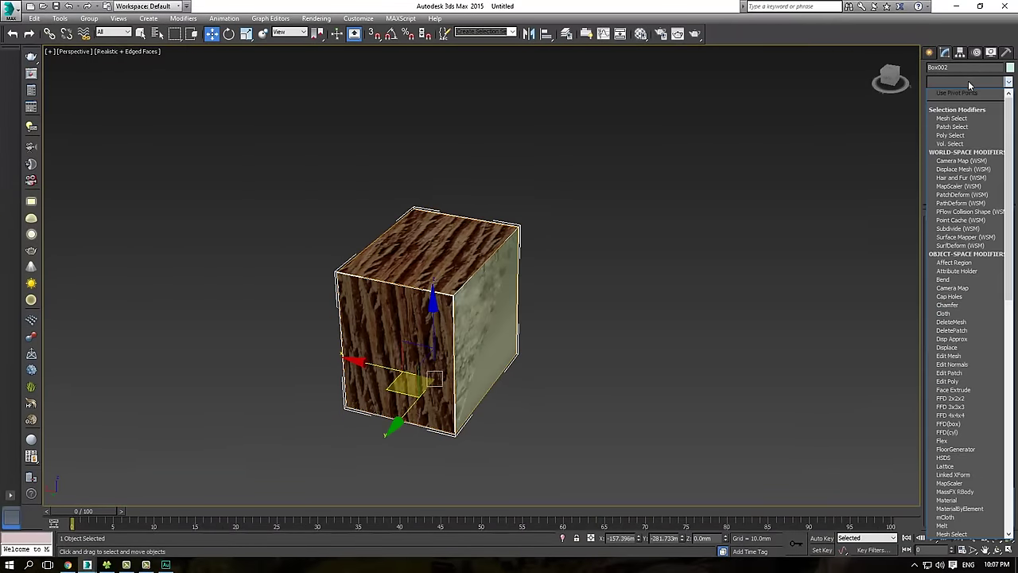
pyautogui.scroll(-10, 962, 199)
pyautogui.click(956, 440)
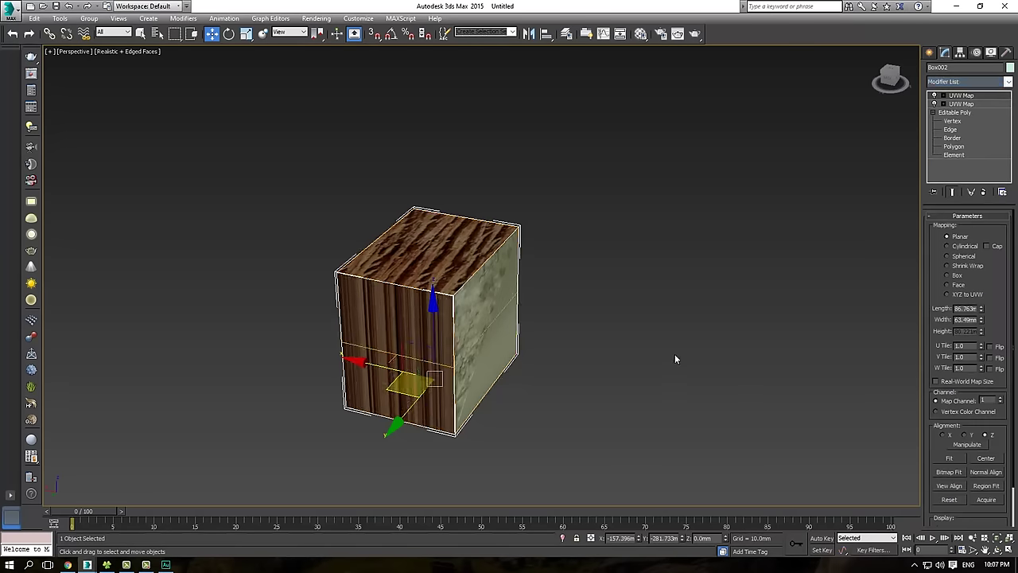
# - Set the second UVW Map modifier to map channel 2 with Box mapping and reduce its gizmo length slightly
pyautogui.click(1000, 397)
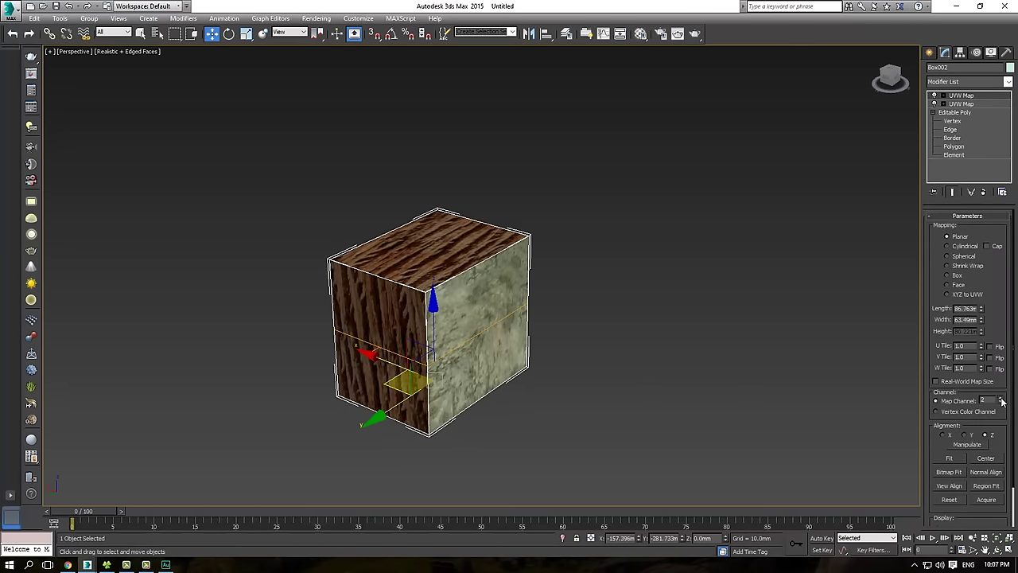
pyautogui.click(958, 275)
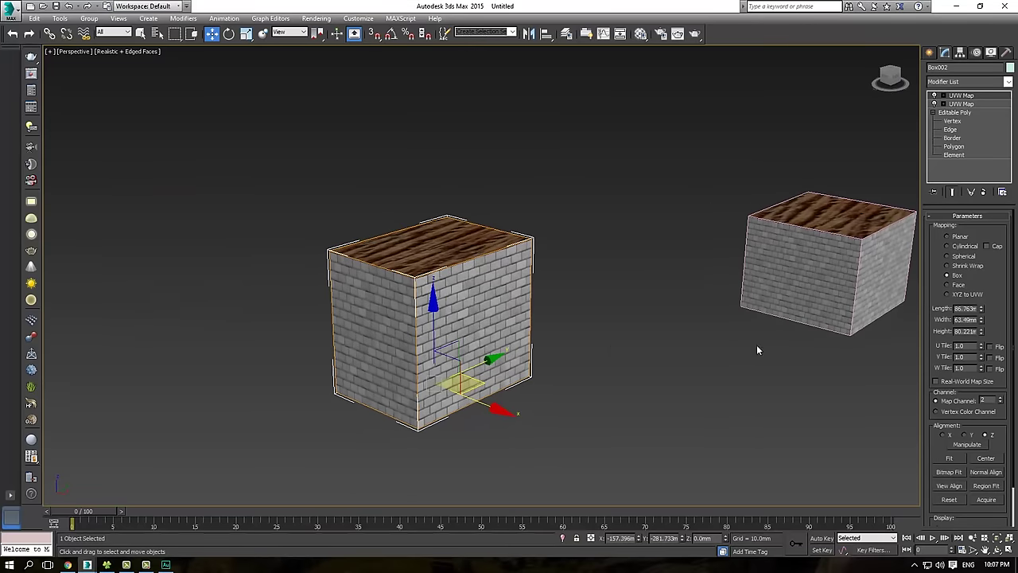
pyautogui.moveTo(981, 309); pyautogui.dragTo(1004, 320)
# - Add a third UVW Map modifier on top of the box's stack and set it to map channel 3
pyautogui.click(968, 81)
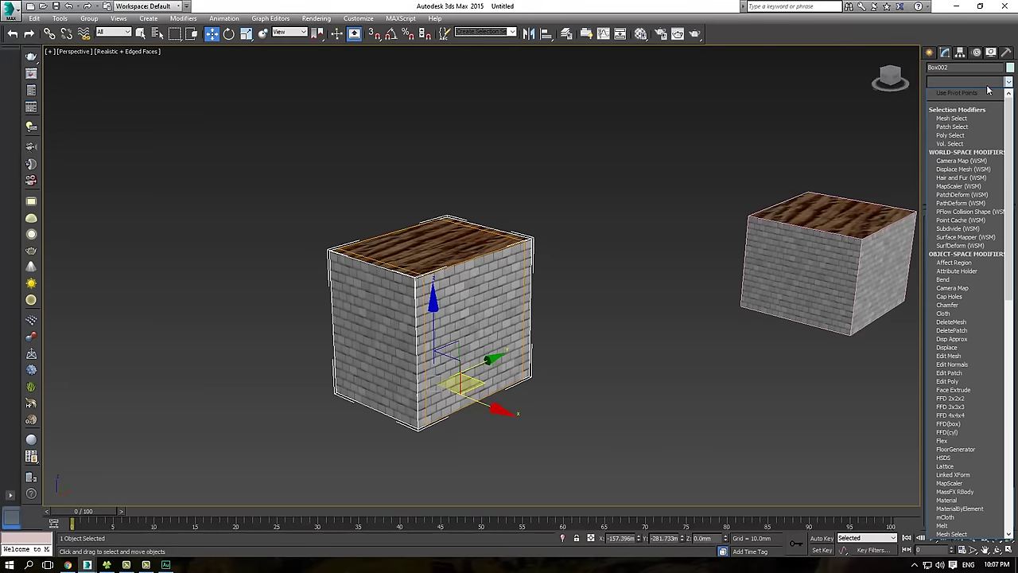
pyautogui.scroll(-15, 963, 318)
pyautogui.click(949, 439)
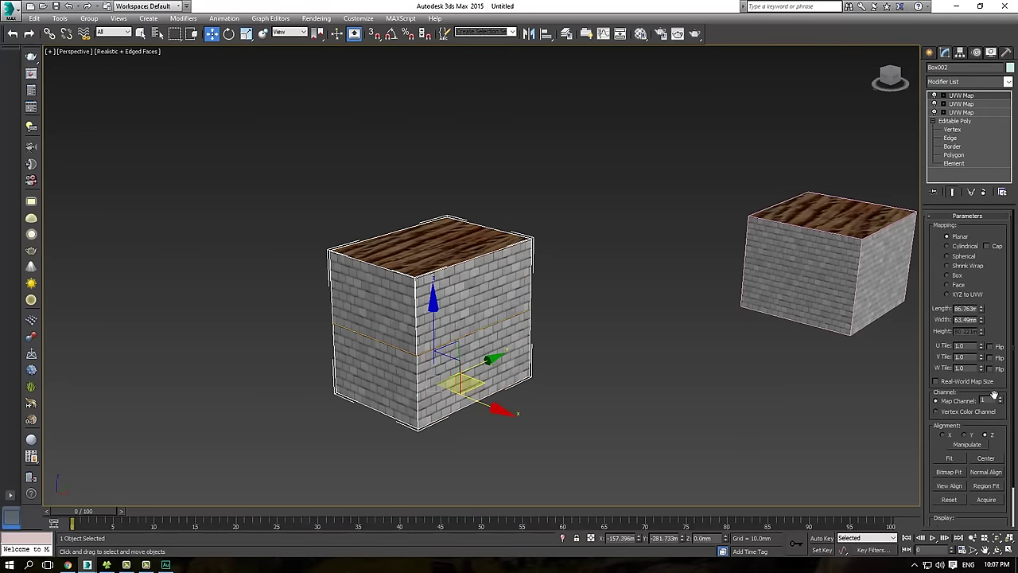
pyautogui.click(1000, 400)
# - Set the third UVW Map modifier to Box mapping and reduce its length to about 53 mm
pyautogui.keyDown('alt'); pyautogui.moveTo(678, 314); pyautogui.dragTo(859, 263, button='middle'); pyautogui.keyUp('alt')
pyautogui.click(946, 275)
pyautogui.keyDown('alt'); pyautogui.moveTo(913, 291); pyautogui.dragTo(959, 360, button='middle'); pyautogui.keyUp('alt')
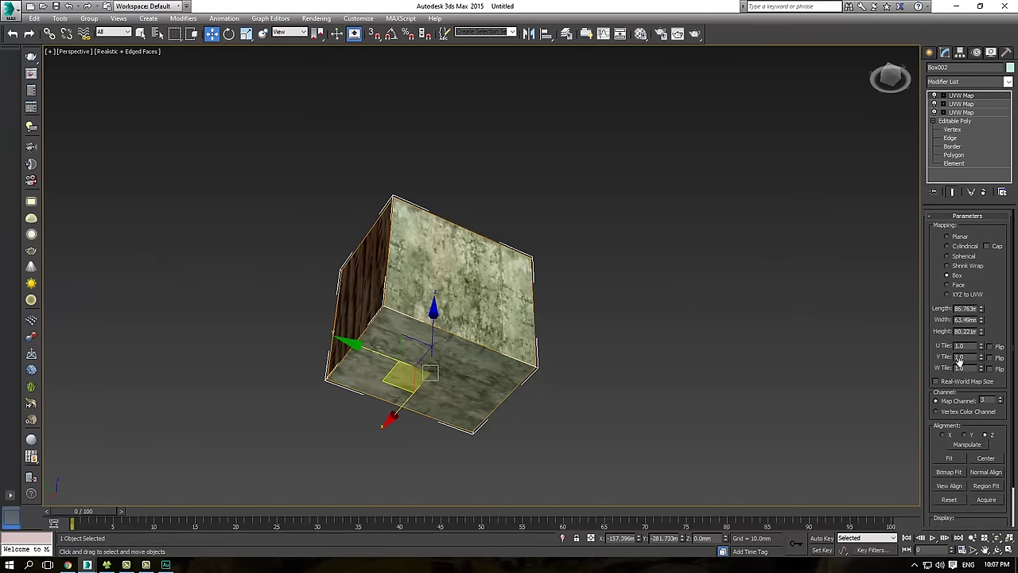
pyautogui.moveTo(980, 311)
pyautogui.mouseDown()
pyautogui.moveTo(986, 259)
pyautogui.moveTo(988, 326)
pyautogui.mouseUp()
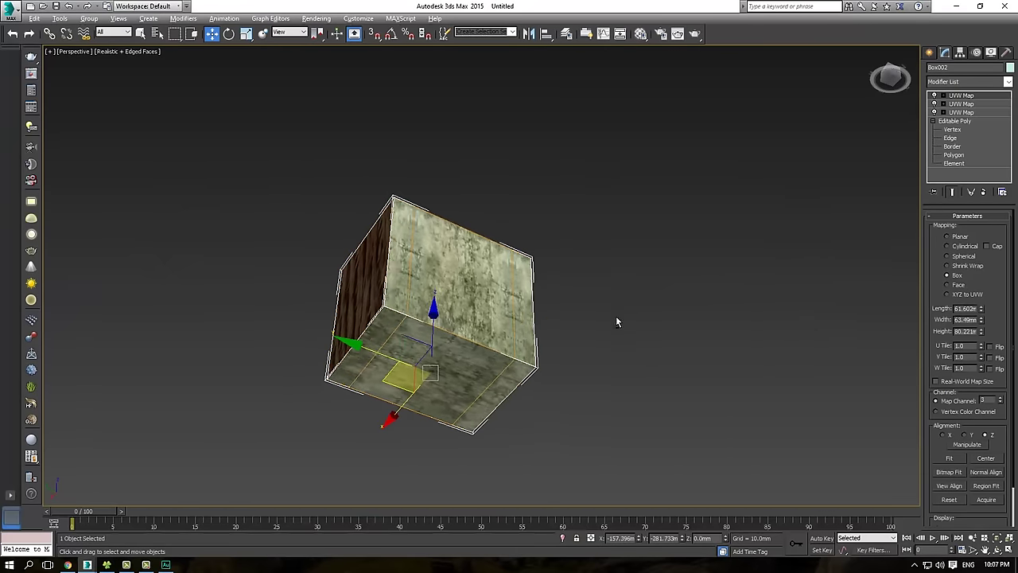
pyautogui.keyDown('alt'); pyautogui.moveTo(616, 321); pyautogui.dragTo(626, 388, button='middle'); pyautogui.keyUp('alt')
pyautogui.moveTo(981, 314); pyautogui.dragTo(980, 334)
# - Open the Material Editor and examine the wood, concrete and brick sides of the box against its sub-materials
pyautogui.click(640, 33)
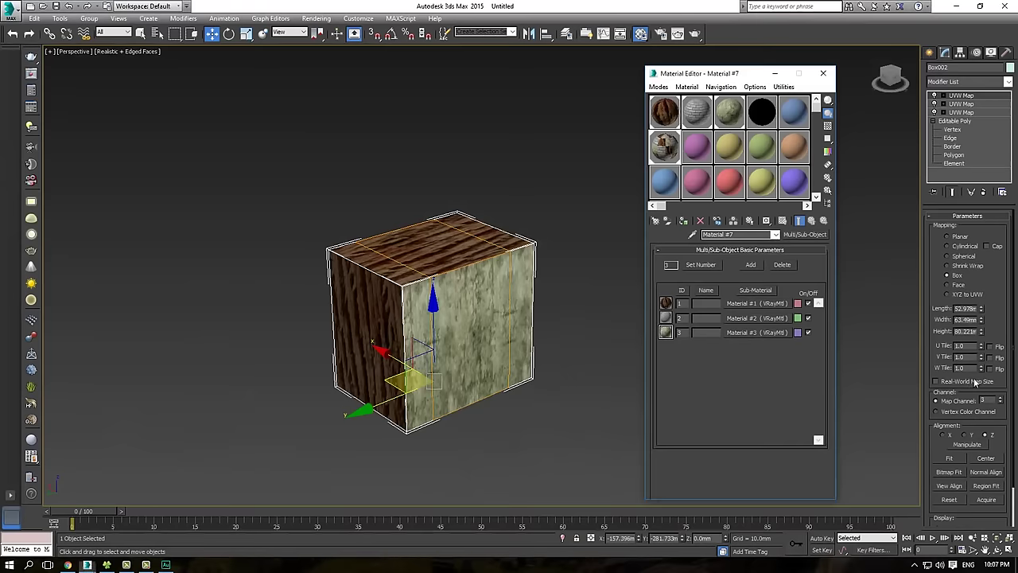
pyautogui.keyDown('alt'); pyautogui.moveTo(604, 380); pyautogui.dragTo(509, 323, button='middle'); pyautogui.keyUp('alt')
pyautogui.keyDown('alt'); pyautogui.moveTo(477, 323); pyautogui.dragTo(529, 345, button='middle'); pyautogui.keyUp('alt')
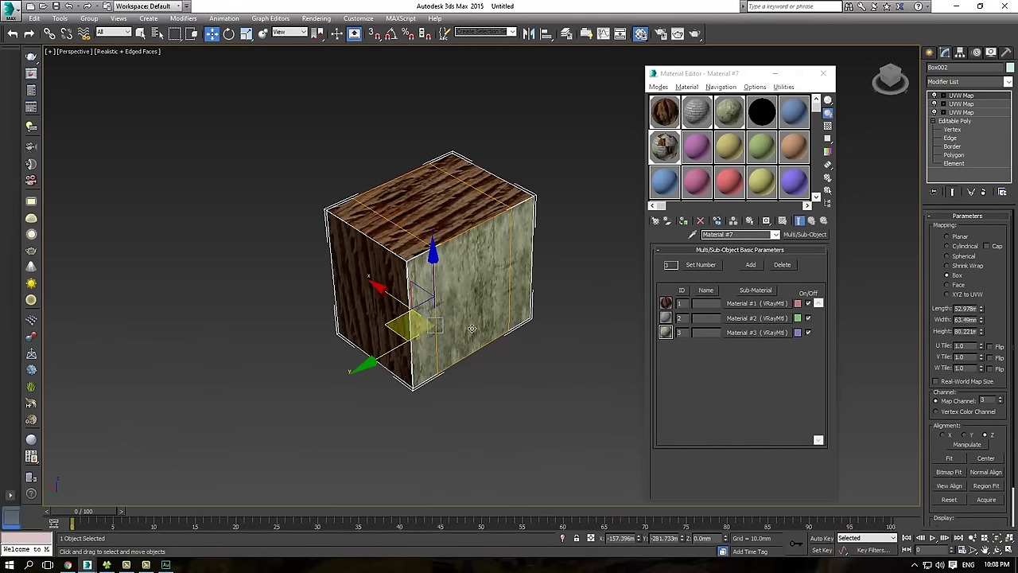
pyautogui.keyDown('alt'); pyautogui.moveTo(460, 302); pyautogui.dragTo(491, 288, button='middle'); pyautogui.keyUp('alt')
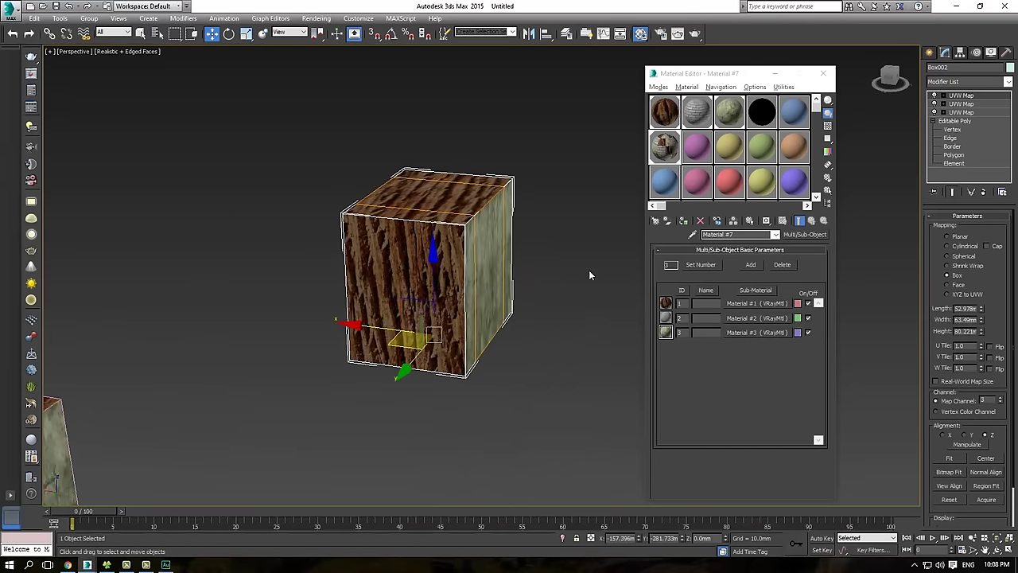
pyautogui.keyDown('alt'); pyautogui.moveTo(395, 241); pyautogui.dragTo(383, 239, button='middle'); pyautogui.keyUp('alt')
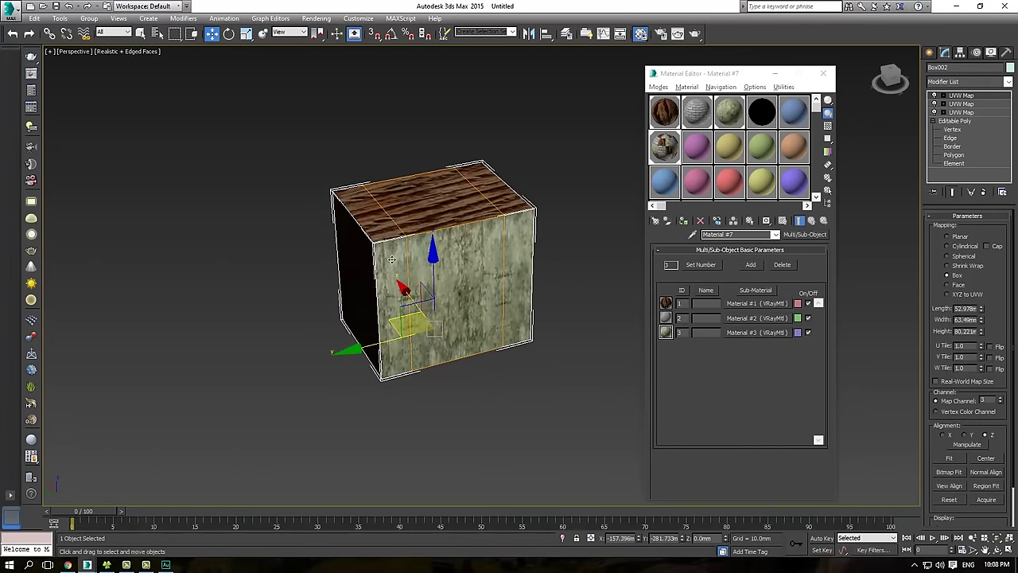
pyautogui.keyDown('alt'); pyautogui.moveTo(392, 259); pyautogui.dragTo(437, 255, button='middle'); pyautogui.keyUp('alt')
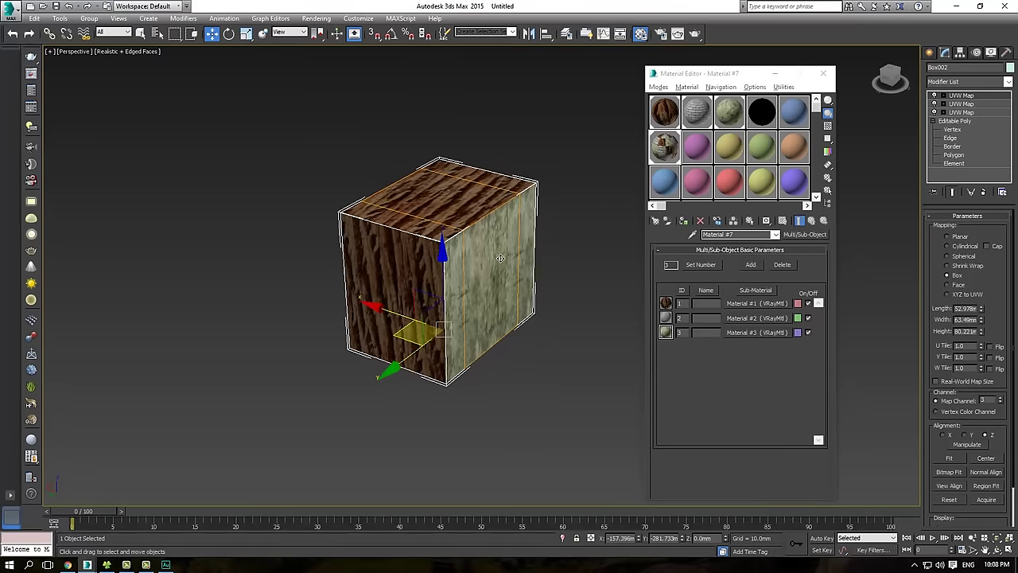
pyautogui.keyDown('alt'); pyautogui.moveTo(500, 258); pyautogui.dragTo(501, 291, button='middle'); pyautogui.keyUp('alt')
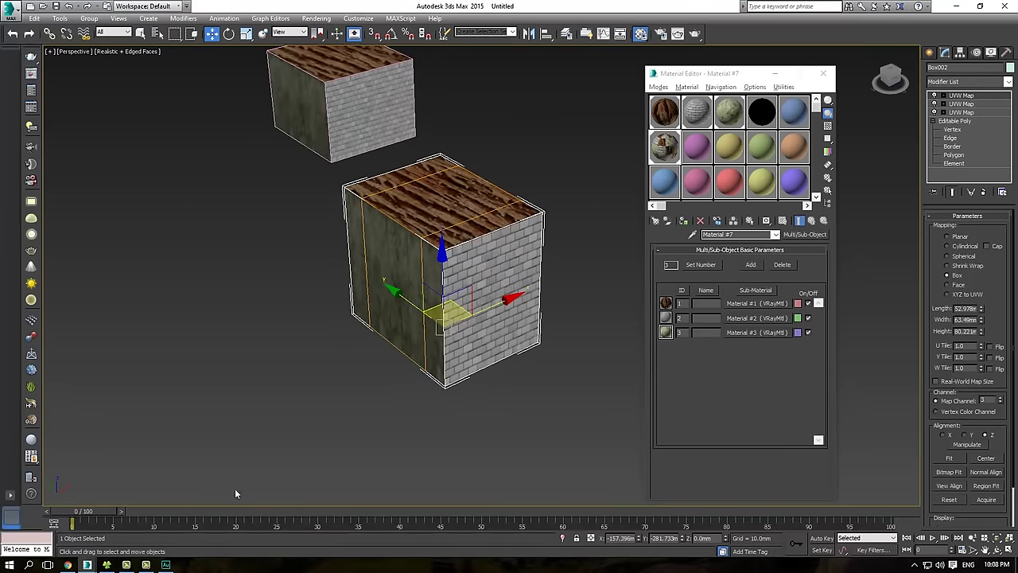
# - Switch to the PHUONG AN CHOT 7.max scene and isolate the sidewalk ground object
pyautogui.moveTo(89, 562)
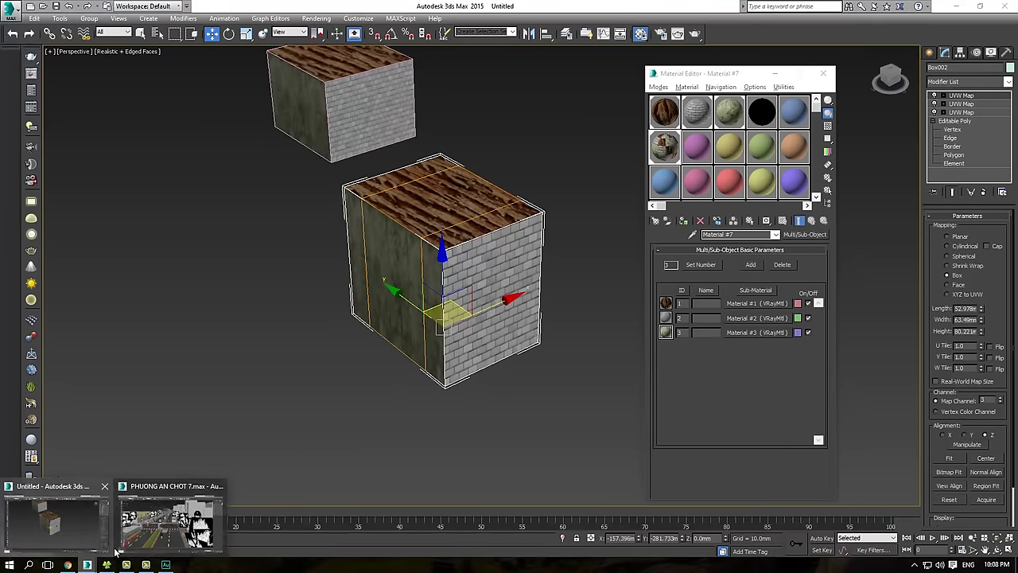
pyautogui.click(169, 523)
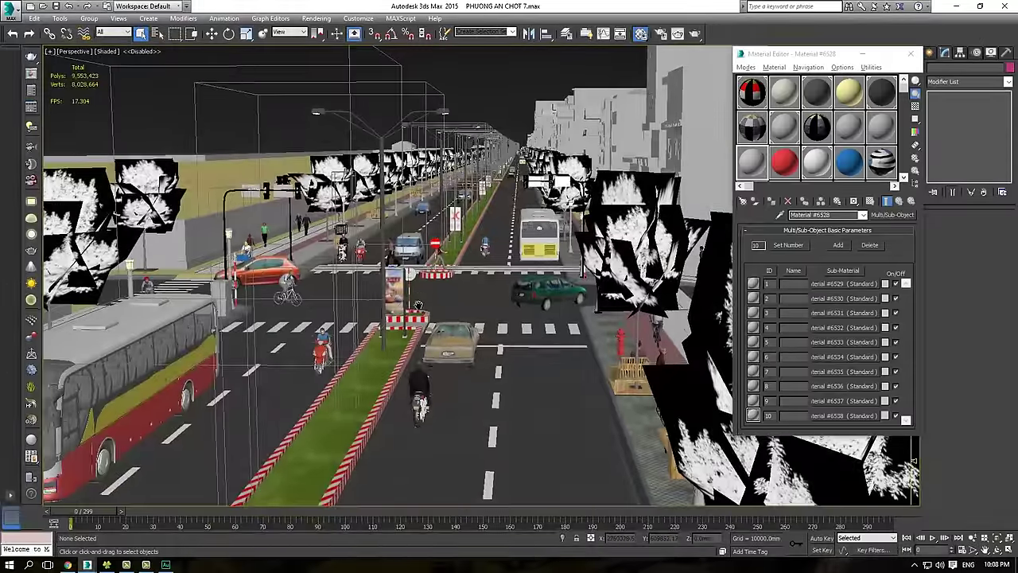
pyautogui.keyDown('alt'); pyautogui.moveTo(419, 305); pyautogui.dragTo(419, 264, button='middle'); pyautogui.keyUp('alt')
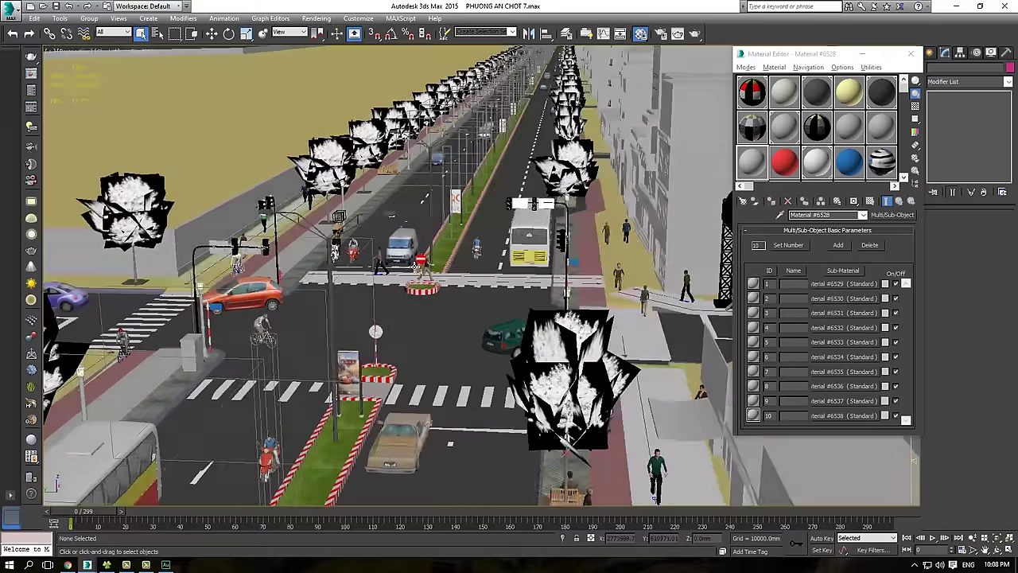
pyautogui.click(365, 213)
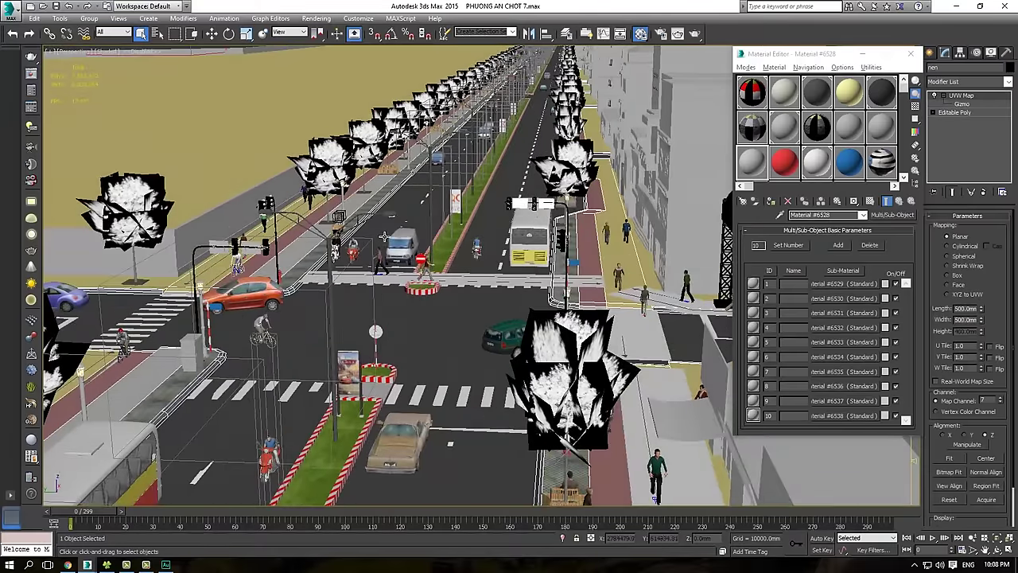
pyautogui.hotkey('alt', 'q')
pyautogui.keyDown('alt'); pyautogui.moveTo(384, 233); pyautogui.dragTo(482, 283, button='middle'); pyautogui.keyUp('alt')
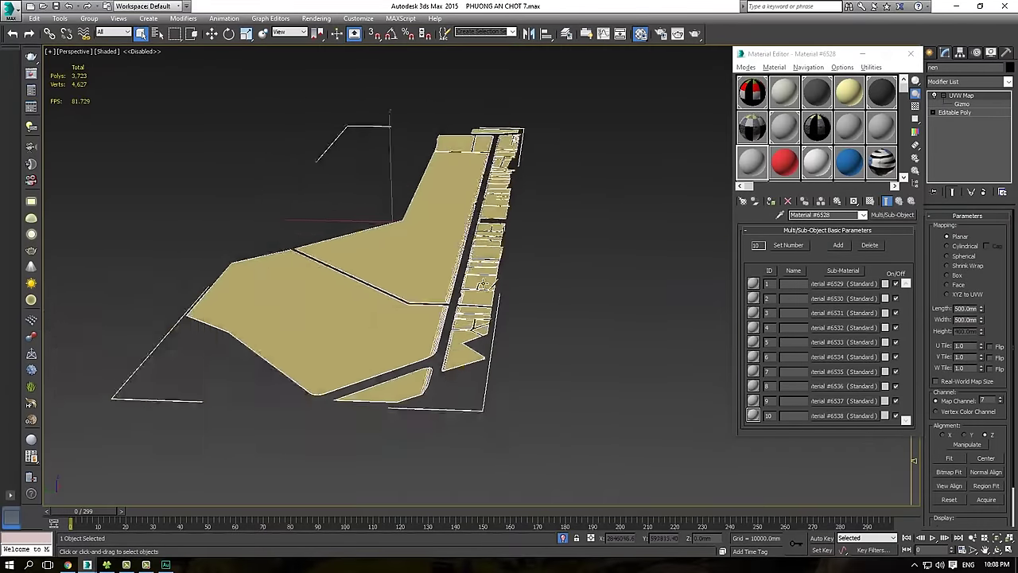
# - Examine the isolated ground object's curbs, paving strips and sidewalk areas around the intersection
pyautogui.scroll(6, 482, 283)
pyautogui.moveTo(402, 334); pyautogui.dragTo(357, 278, button='middle')
pyautogui.scroll(4, 425, 309)
pyautogui.scroll(2, 425, 311)
pyautogui.moveTo(421, 270); pyautogui.dragTo(325, 259, button='middle')
pyautogui.moveTo(159, 253); pyautogui.dragTo(415, 242, button='middle')
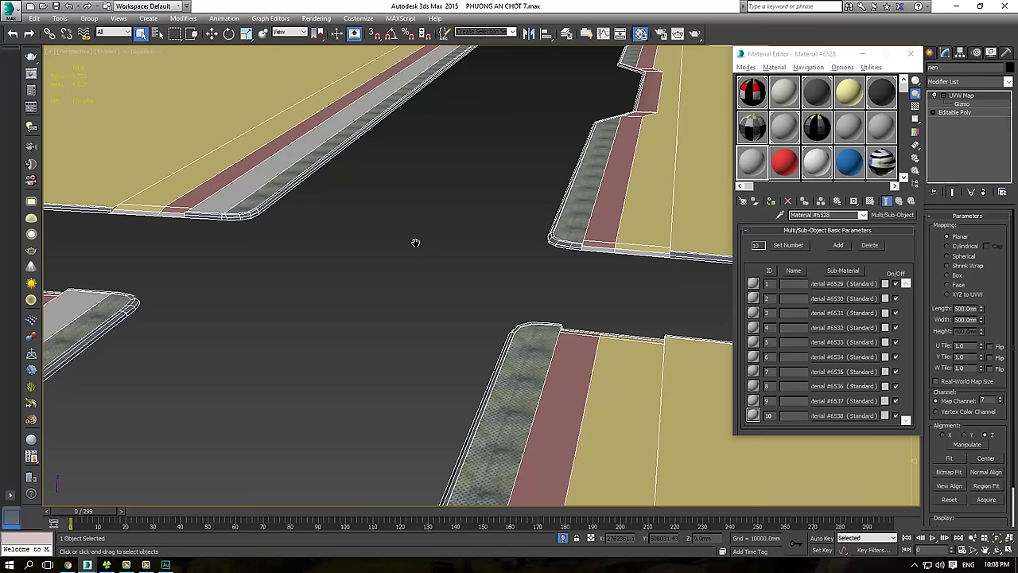
pyautogui.moveTo(652, 179); pyautogui.dragTo(509, 233, button='middle')
pyautogui.scroll(3, 509, 233)
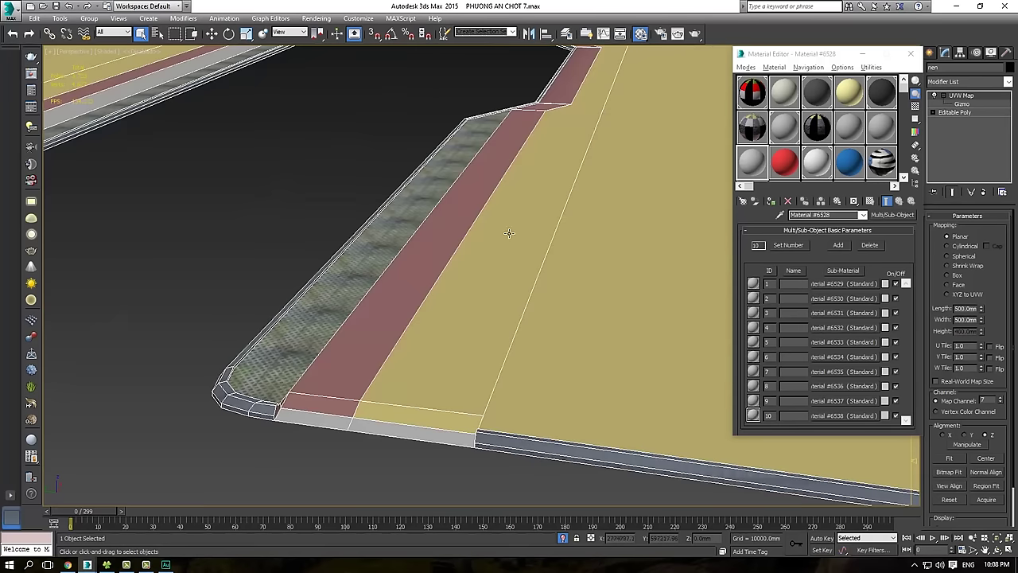
pyautogui.scroll(-3, 531, 259)
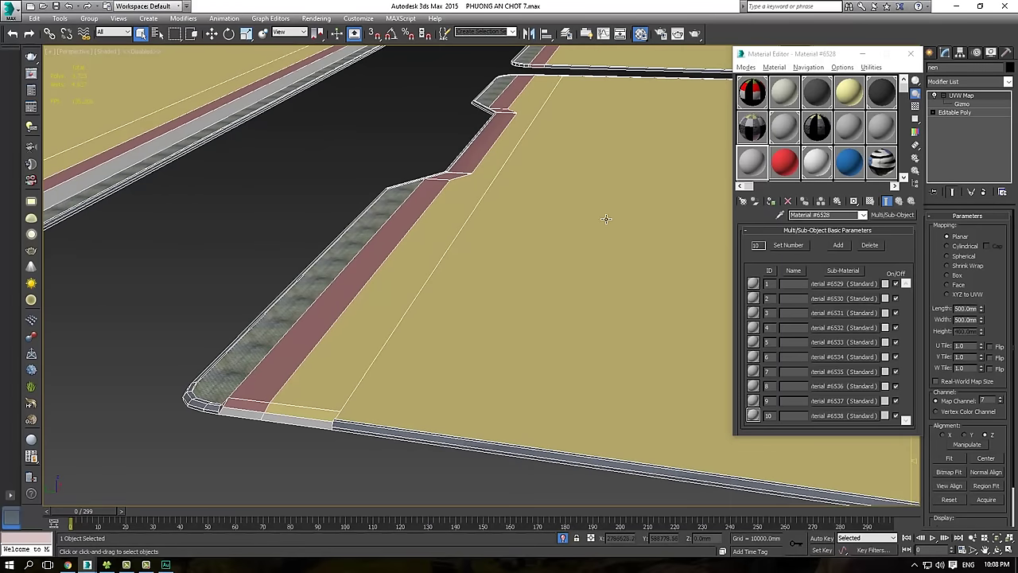
pyautogui.moveTo(611, 219); pyautogui.dragTo(624, 229)
pyautogui.press('Escape')
pyautogui.moveTo(550, 278)
pyautogui.keyDown('alt'); pyautogui.mouseDown(button='middle')
pyautogui.moveTo(499, 264)
pyautogui.moveTo(478, 271)
pyautogui.moveTo(502, 304)
pyautogui.moveTo(492, 270)
pyautogui.moveTo(468, 282)
pyautogui.mouseUp(button='middle'); pyautogui.keyUp('alt')
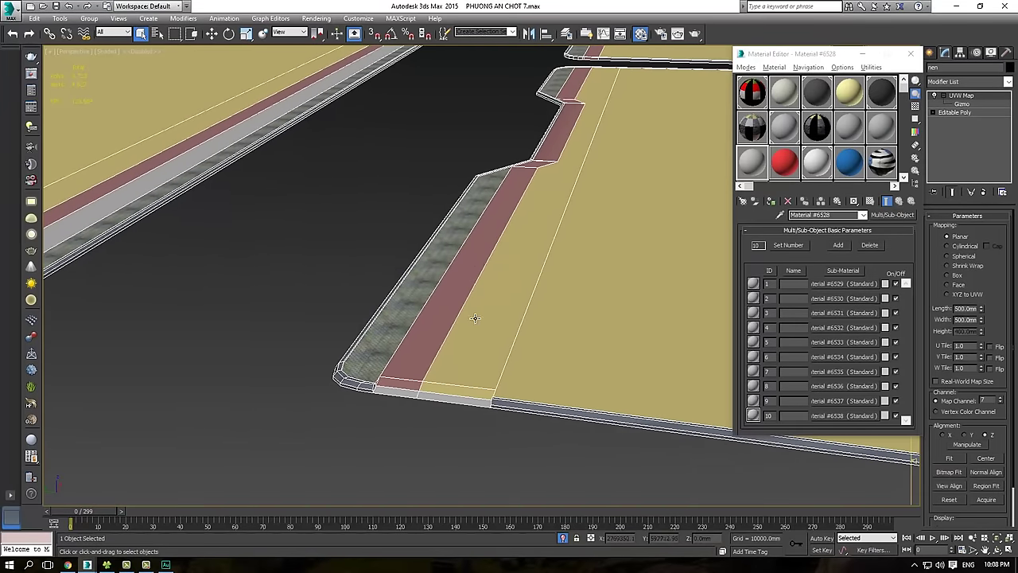
pyautogui.moveTo(476, 319); pyautogui.dragTo(470, 284, button='middle')
pyautogui.scroll(2, 466, 283)
pyautogui.scroll(-2, 467, 286)
pyautogui.scroll(-4, 467, 287)
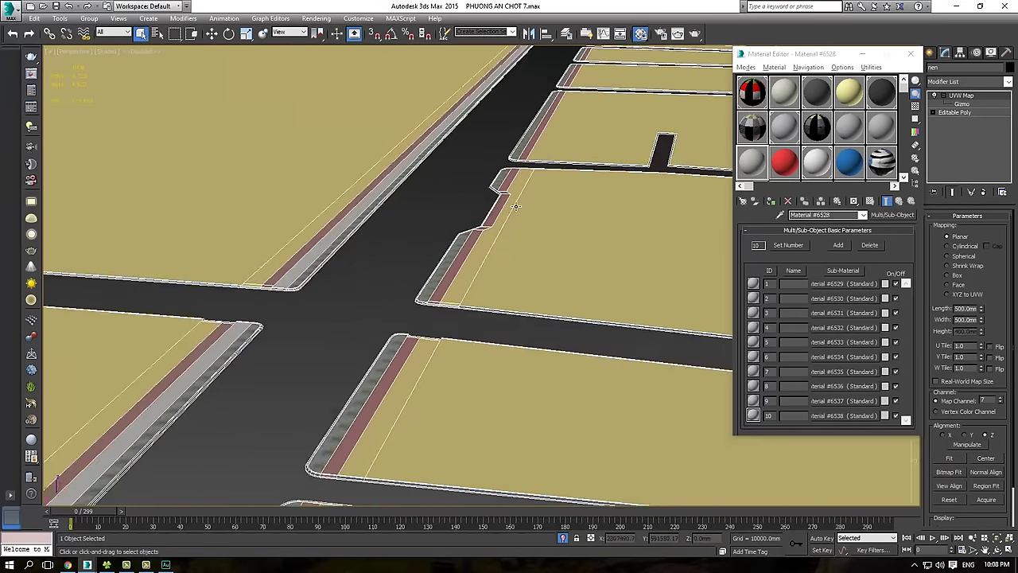
pyautogui.scroll(4, 480, 275)
pyautogui.keyDown('alt'); pyautogui.moveTo(480, 274); pyautogui.dragTo(545, 218, button='middle'); pyautogui.keyUp('alt')
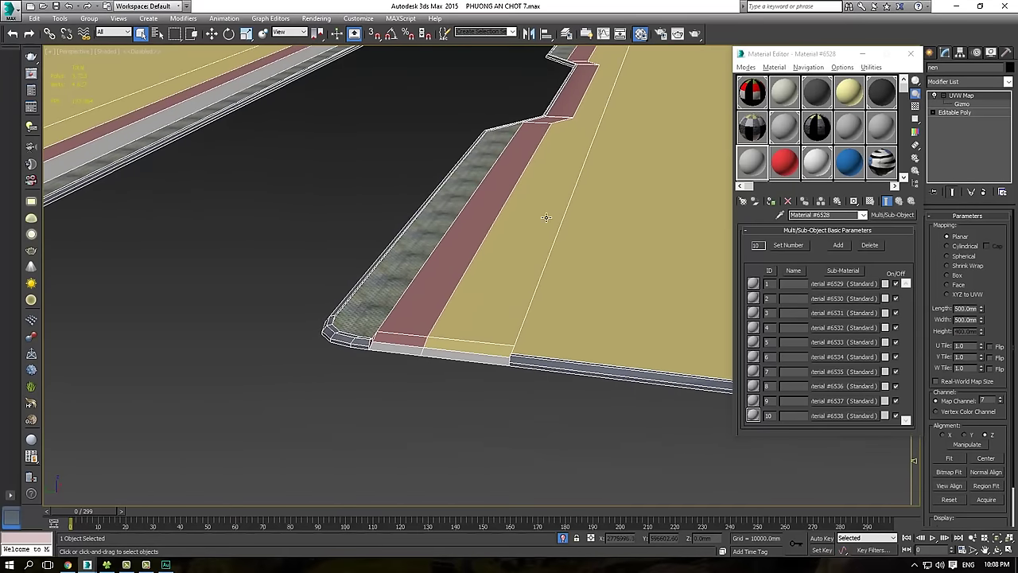
pyautogui.keyDown('alt'); pyautogui.moveTo(475, 257); pyautogui.dragTo(490, 250, button='middle'); pyautogui.keyUp('alt')
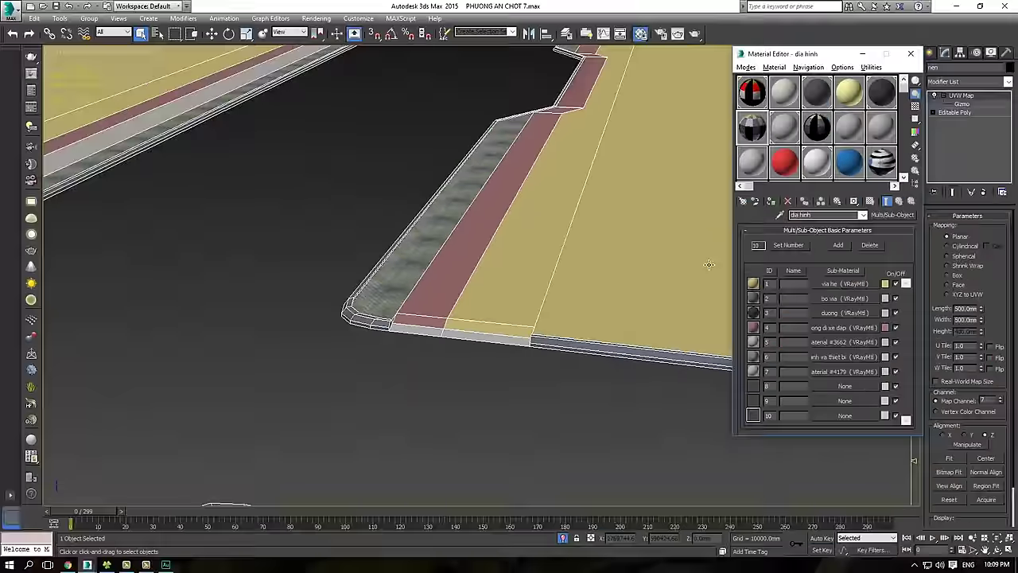
# - Compare the ground's paved strip, bicycle lane and curb corner up close with the sub-materials of the dia hinh material
pyautogui.keyDown('alt'); pyautogui.moveTo(555, 239); pyautogui.dragTo(552, 269, button='middle'); pyautogui.keyUp('alt')
pyautogui.scroll(-5, 576, 271)
pyautogui.scroll(-2, 577, 271)
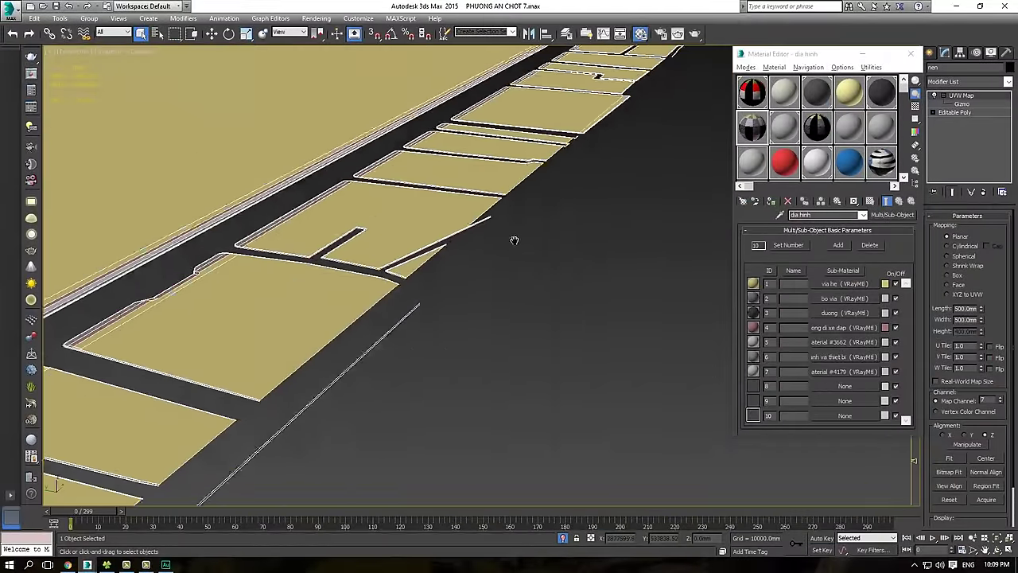
pyautogui.scroll(8, 514, 239)
pyautogui.scroll(8, 540, 255)
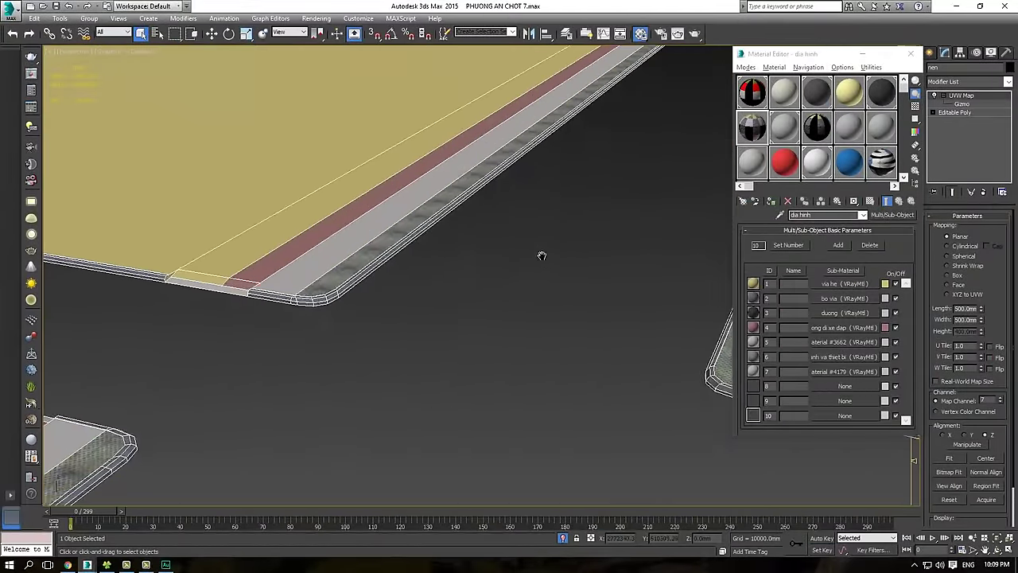
pyautogui.moveTo(614, 264); pyautogui.dragTo(614, 231, button='middle')
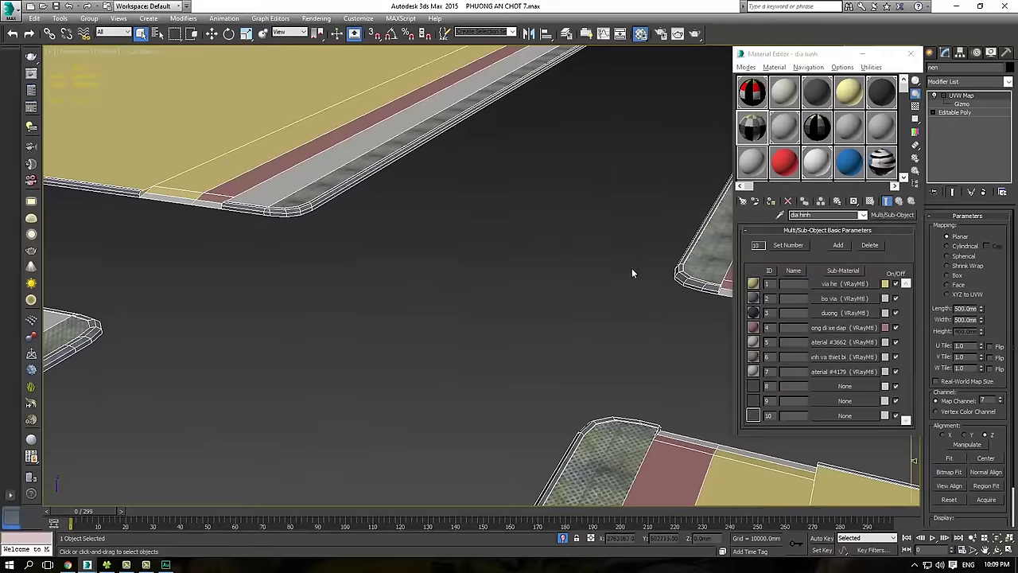
pyautogui.moveTo(631, 270); pyautogui.dragTo(615, 279, button='middle')
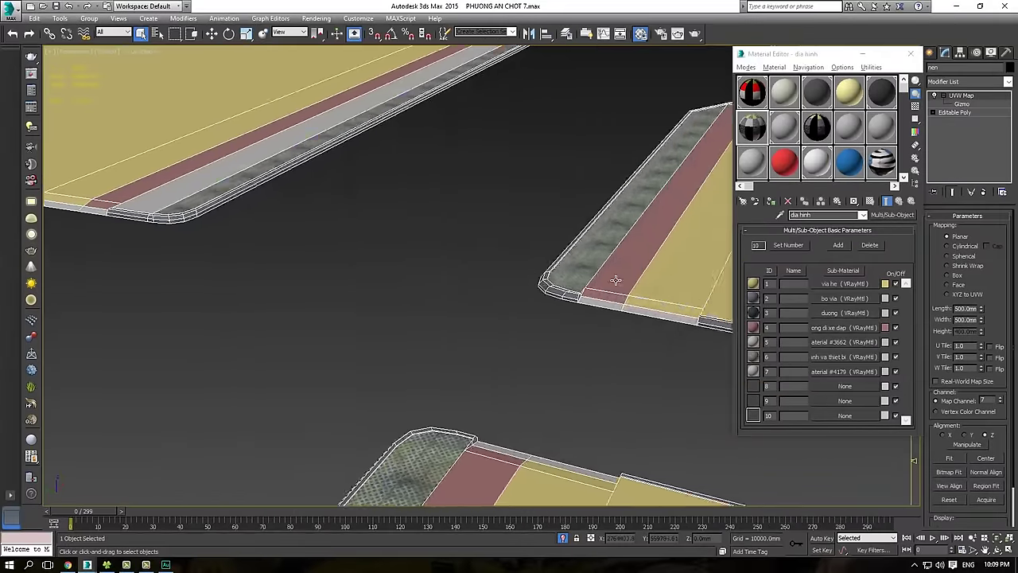
pyautogui.scroll(4, 628, 279)
pyautogui.scroll(5, 588, 271)
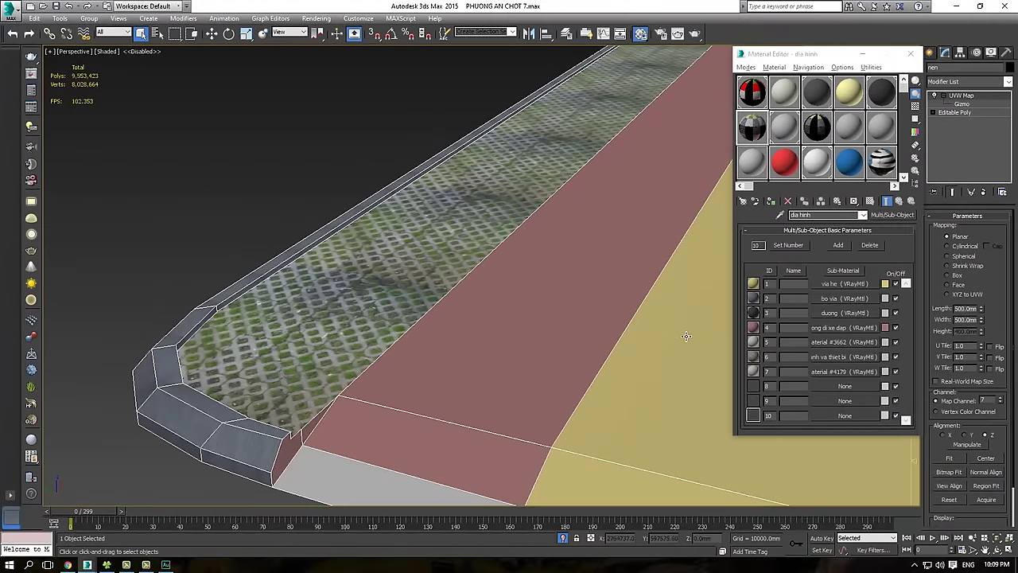
pyautogui.moveTo(453, 332); pyautogui.dragTo(477, 311, button='middle')
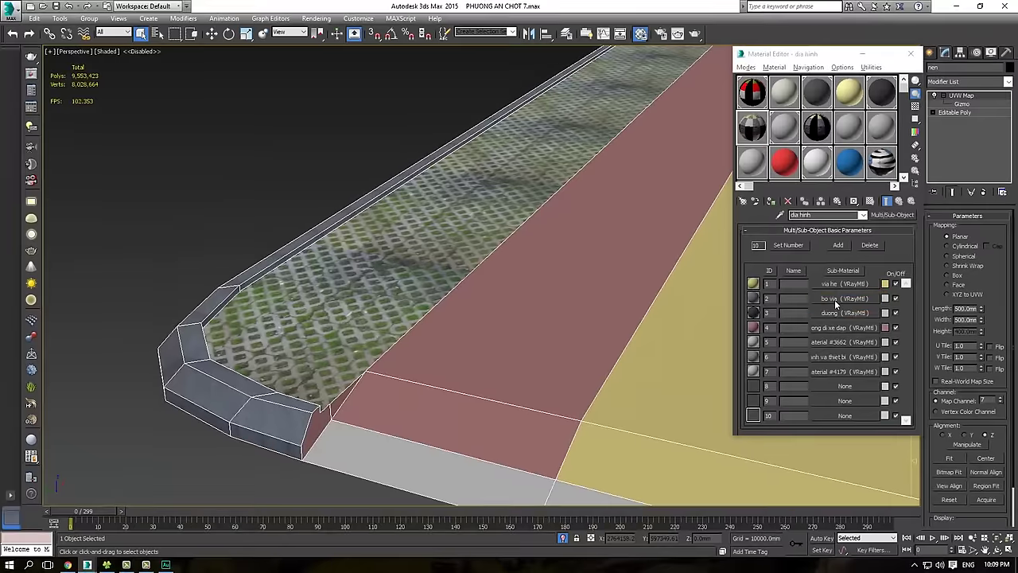
# - Open the bo via sub-material, enlarge the Material Editor, inspect its diffuse bitmap's map channel and return to the sub-material
pyautogui.click(797, 283)
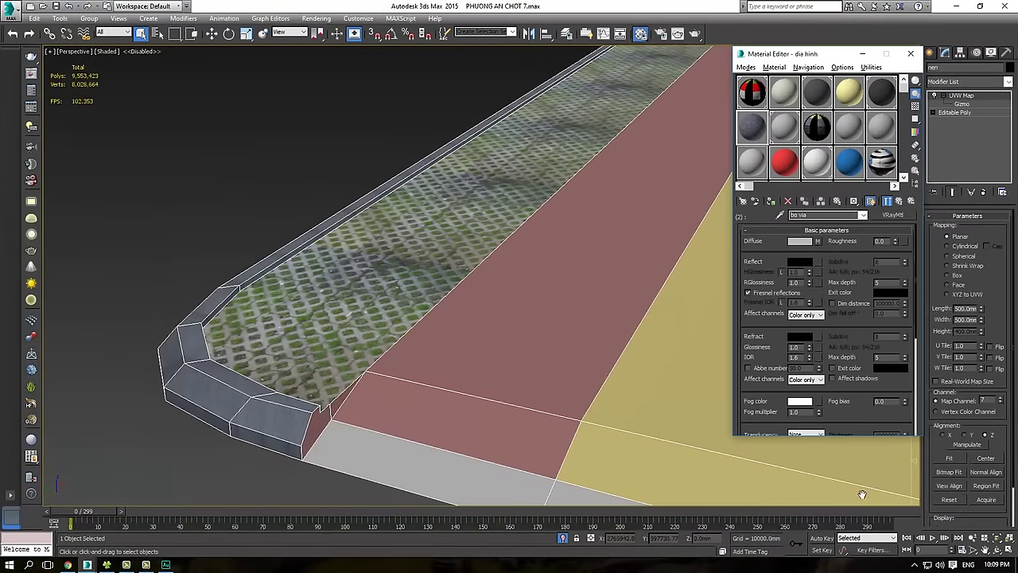
pyautogui.moveTo(860, 516); pyautogui.dragTo(860, 529)
pyautogui.moveTo(860, 435); pyautogui.dragTo(860, 504)
pyautogui.moveTo(855, 319); pyautogui.dragTo(859, 329)
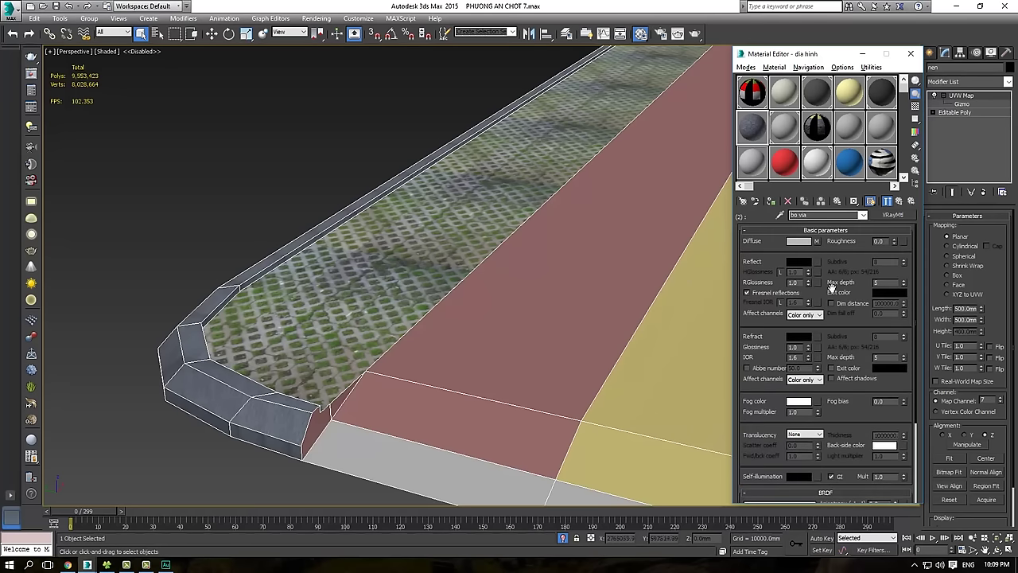
pyautogui.click(818, 241)
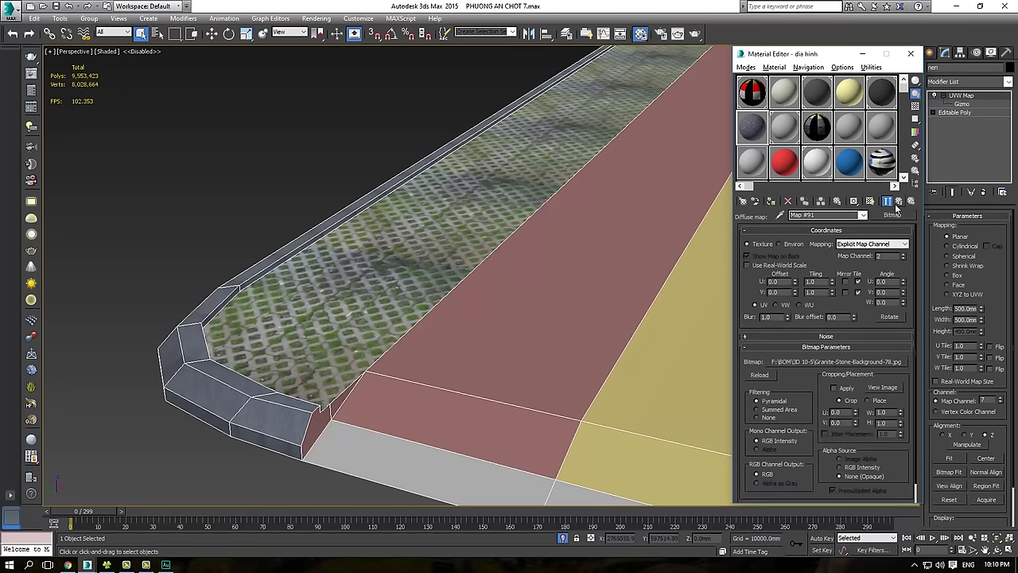
pyautogui.click(897, 203)
# - Replace the bo via sub-material's diffuse map with a Bitmap map that has no image file, and return to the dia hinh material
pyautogui.rightClick(817, 240)
pyautogui.click(839, 272)
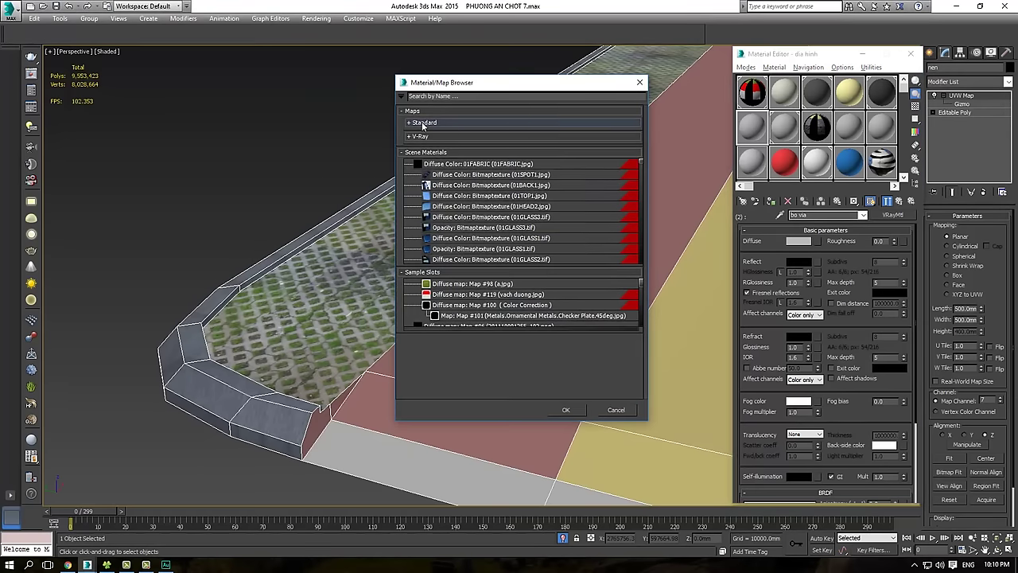
pyautogui.click(422, 122)
pyautogui.doubleClick(429, 134)
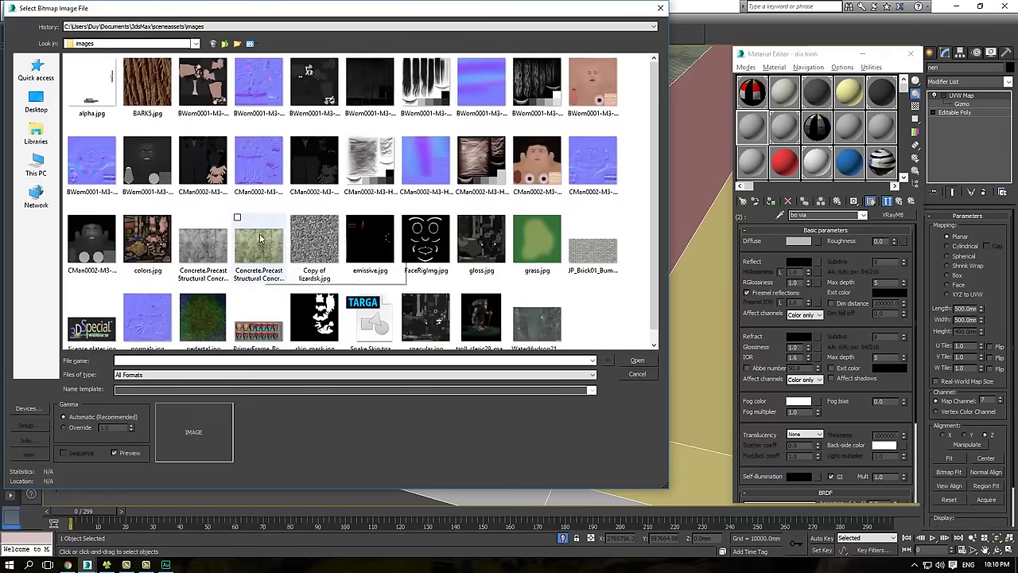
pyautogui.click(660, 8)
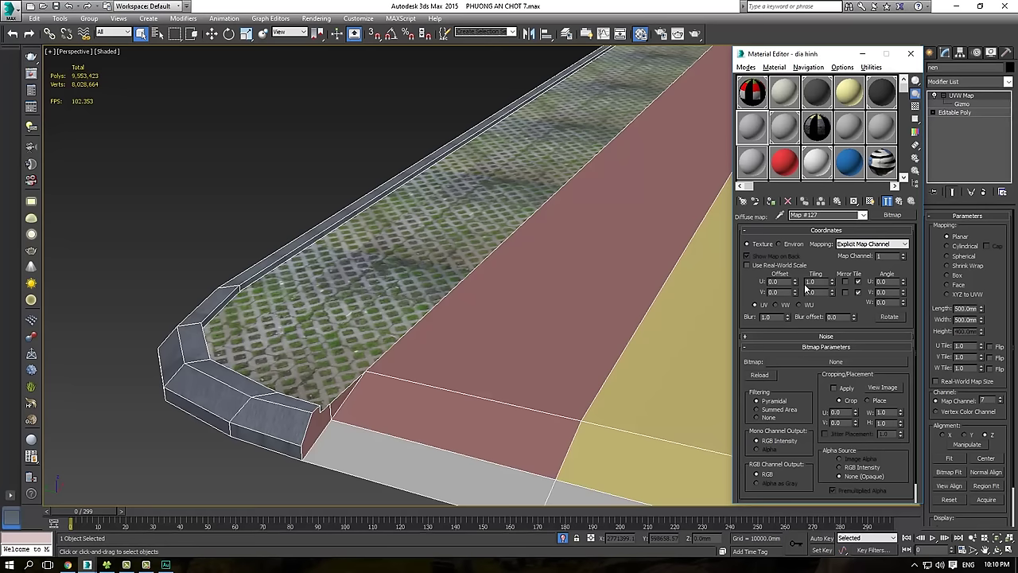
pyautogui.click(899, 202)
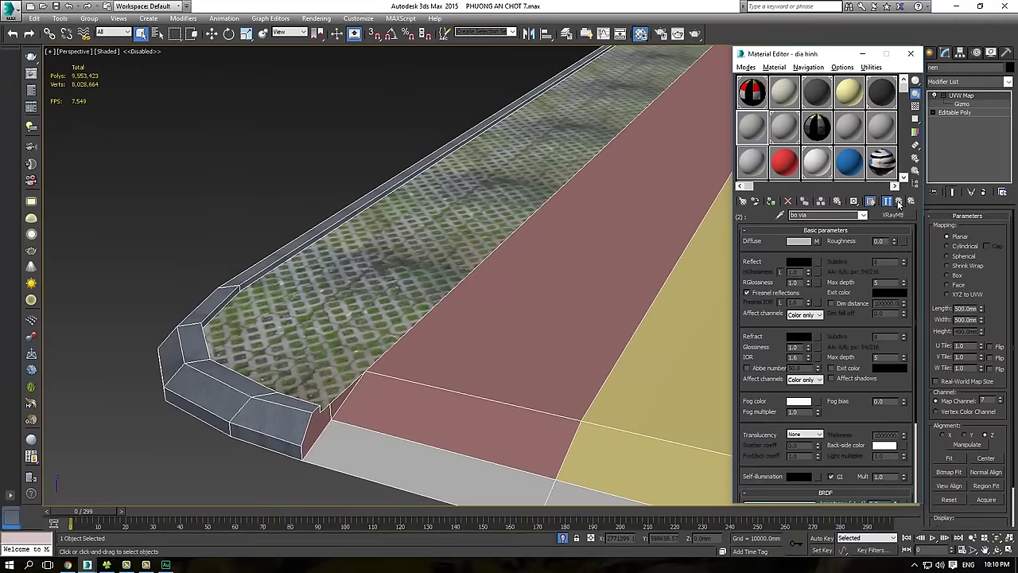
pyautogui.click(898, 202)
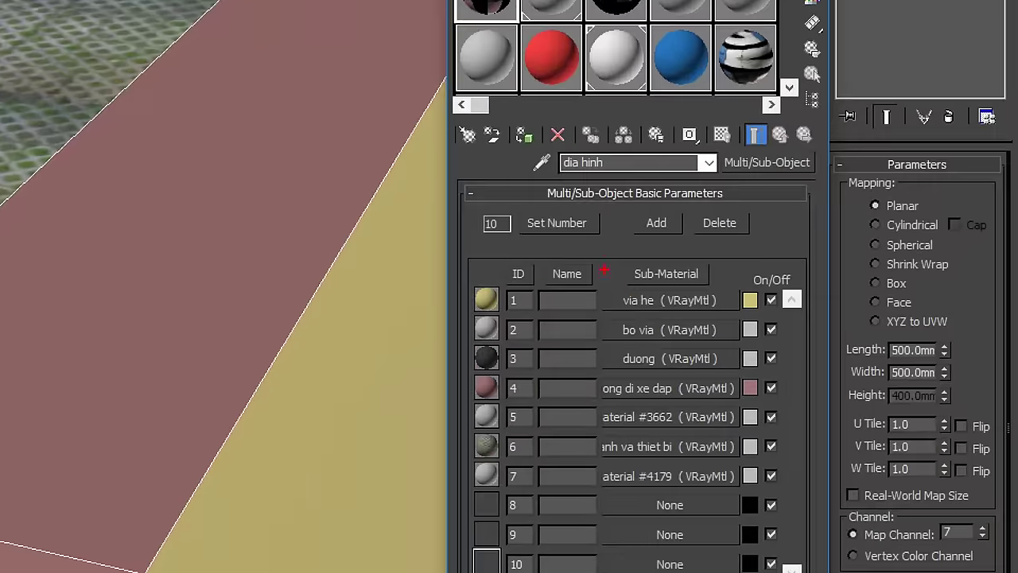
pyautogui.moveTo(595, 255)
pyautogui.mouseDown()
pyautogui.moveTo(743, 375)
pyautogui.moveTo(742, 488)
pyautogui.mouseUp()
pyautogui.press('Escape')
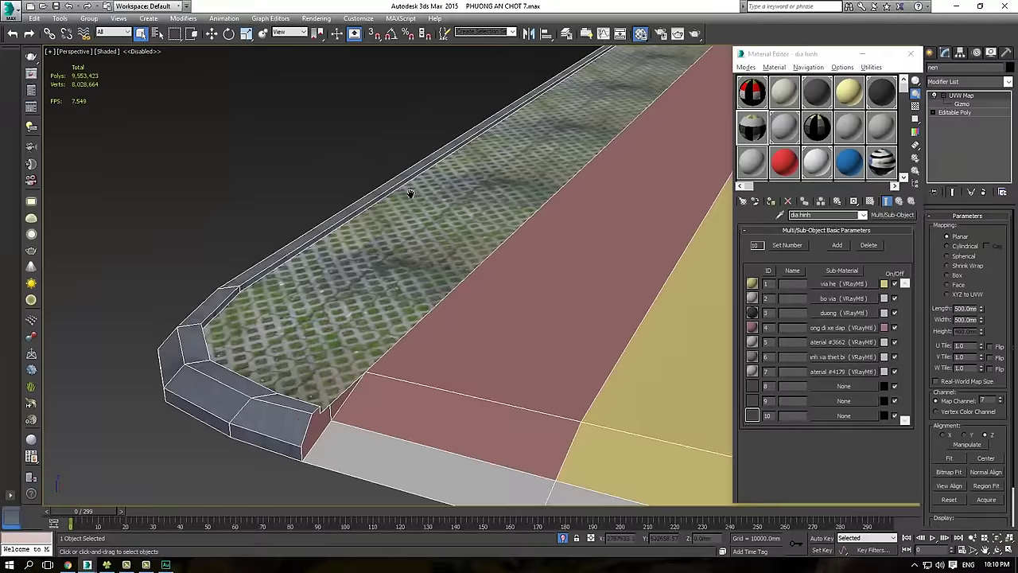
# - Examine the isolated ground object's roads, large sidewalk areas and coloured strips along the main road
pyautogui.scroll(-6, 411, 208)
pyautogui.moveTo(521, 234)
pyautogui.mouseDown(button='middle')
pyautogui.moveTo(449, 185)
pyautogui.moveTo(488, 198)
pyautogui.moveTo(343, 225)
pyautogui.mouseUp(button='middle')
pyautogui.scroll(-3, 489, 198)
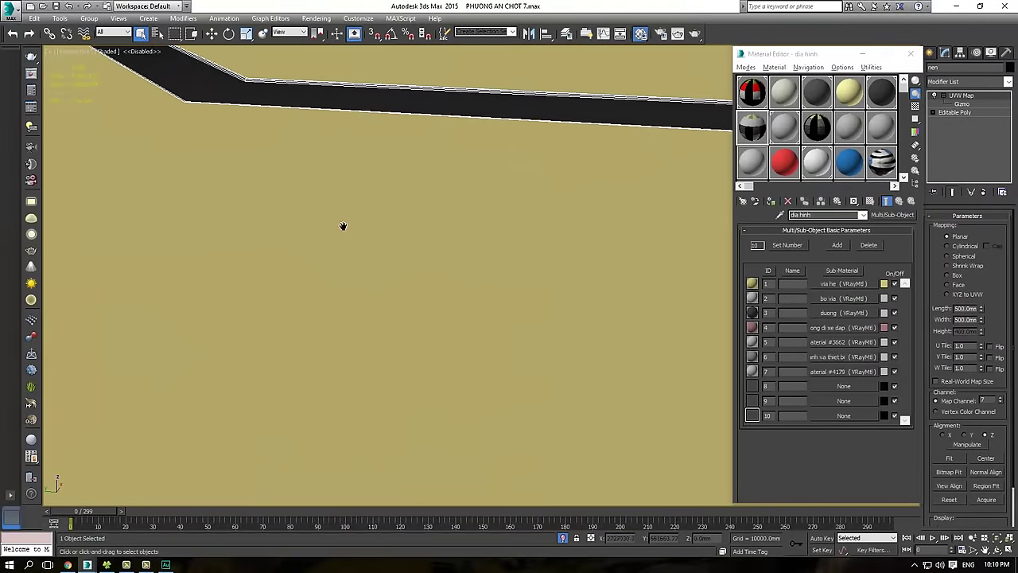
pyautogui.scroll(-2, 586, 188)
pyautogui.moveTo(586, 188); pyautogui.dragTo(481, 206, button='middle')
pyautogui.scroll(-3, 480, 206)
pyautogui.scroll(5, 427, 250)
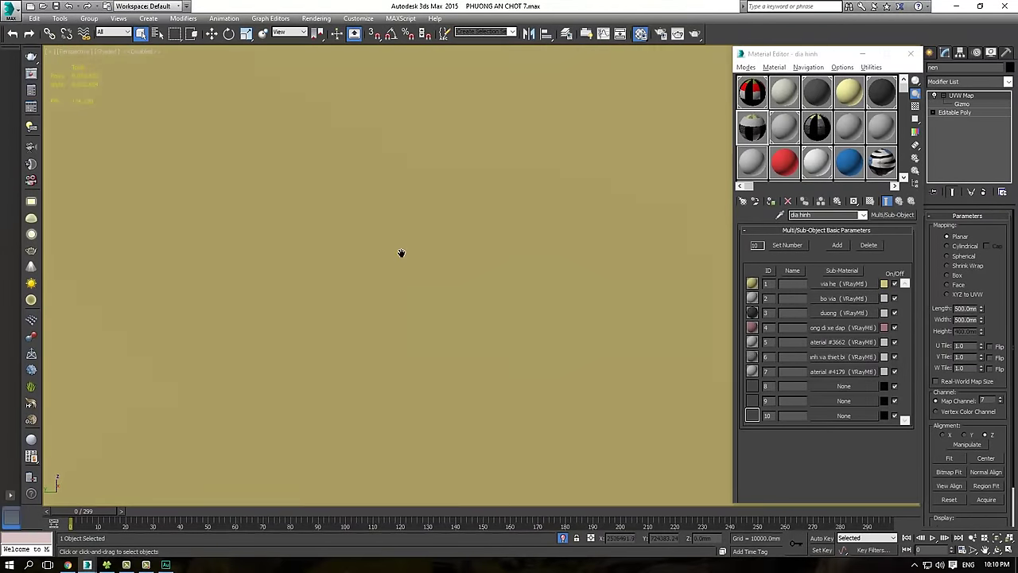
pyautogui.scroll(-2, 564, 178)
pyautogui.scroll(-2, 564, 179)
pyautogui.moveTo(602, 175); pyautogui.dragTo(488, 227, button='middle')
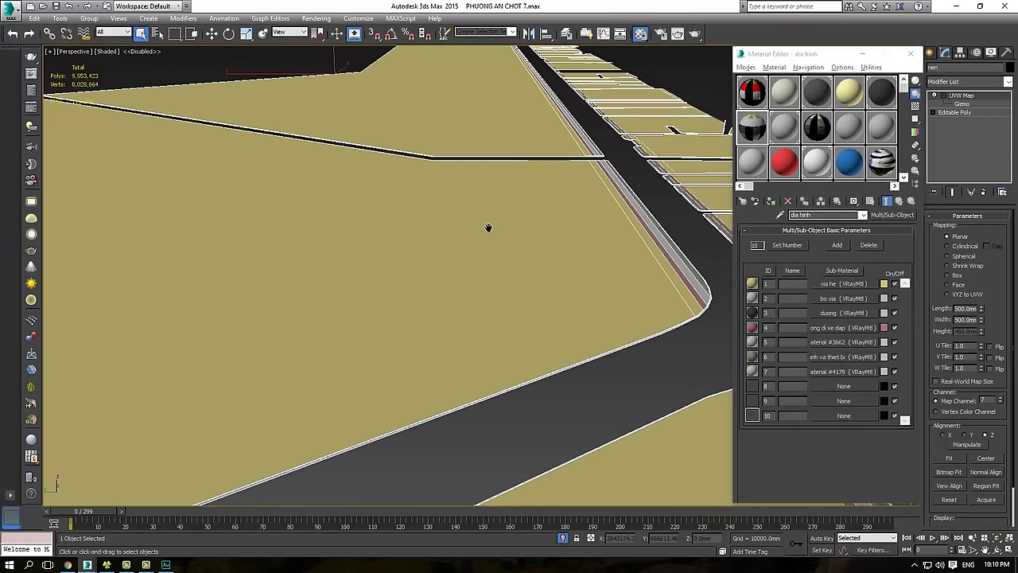
pyautogui.scroll(-4, 509, 228)
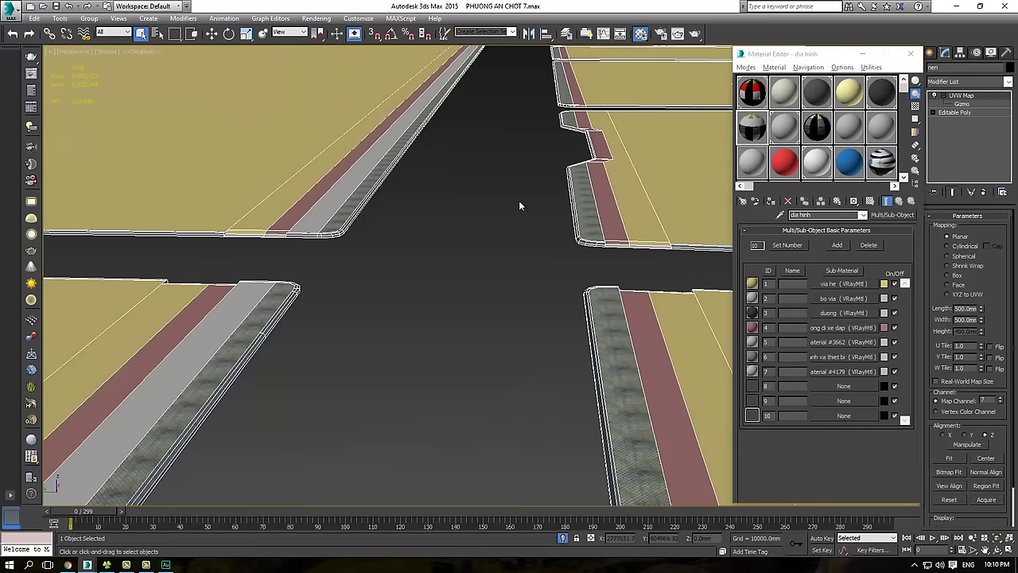
pyautogui.moveTo(522, 158); pyautogui.dragTo(513, 205, button='middle')
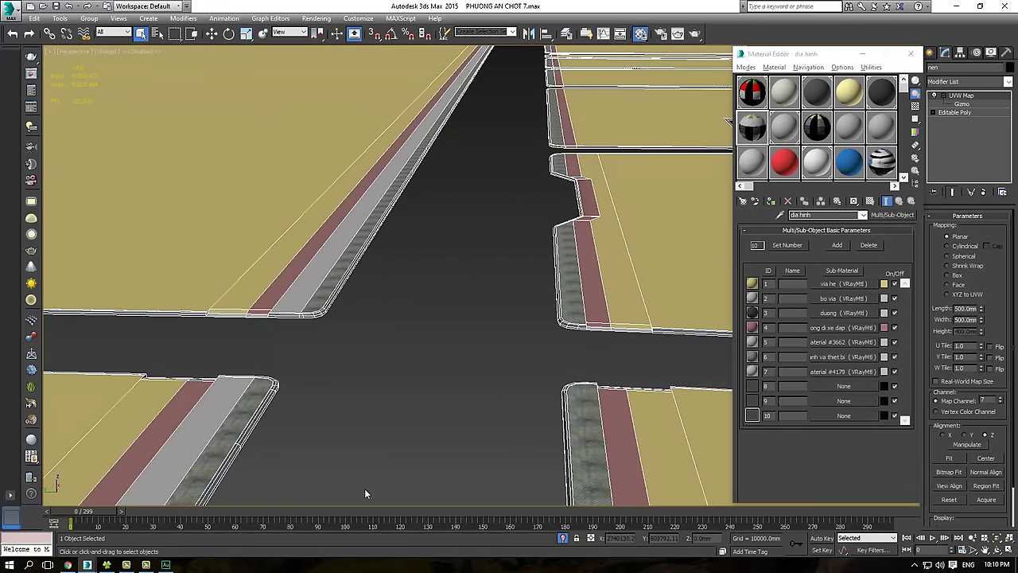
# - Exit isolation to bring back the full street scene and view the intersection up close
pyautogui.click(562, 538)
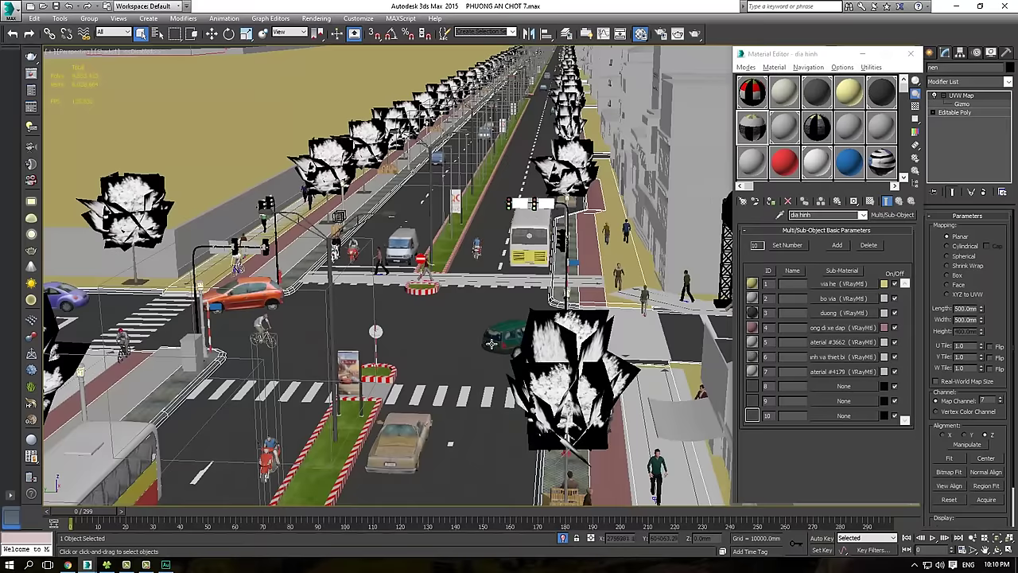
pyautogui.moveTo(486, 340); pyautogui.dragTo(513, 333, button='middle')
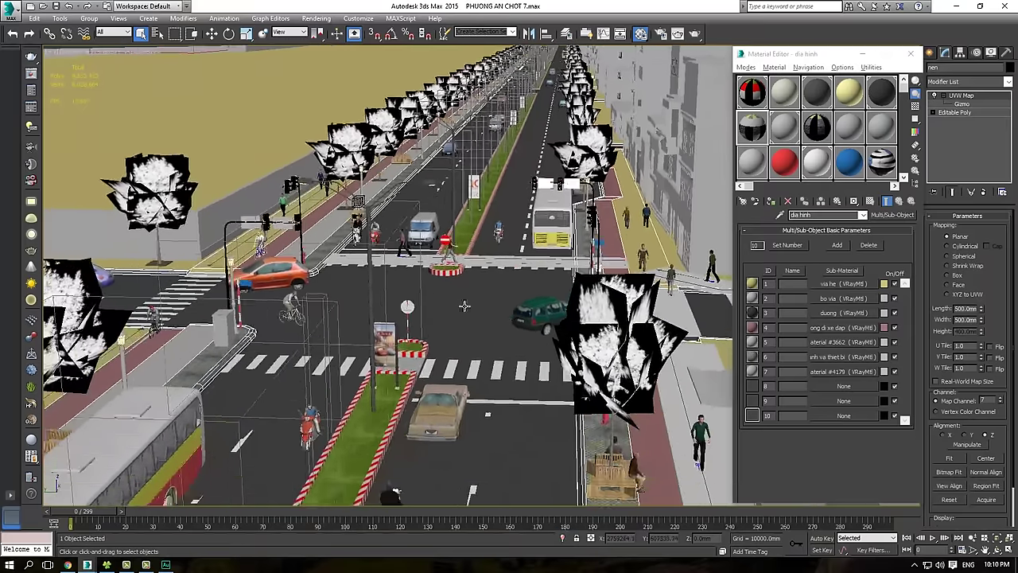
pyautogui.moveTo(466, 304); pyautogui.dragTo(459, 304, button='middle')
pyautogui.scroll(2, 453, 310)
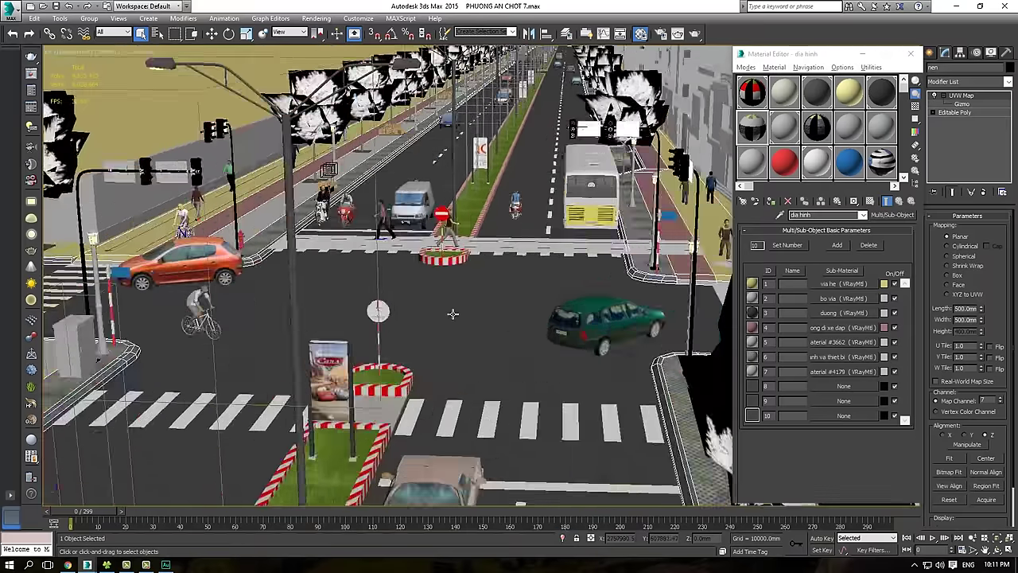
pyautogui.scroll(2, 445, 307)
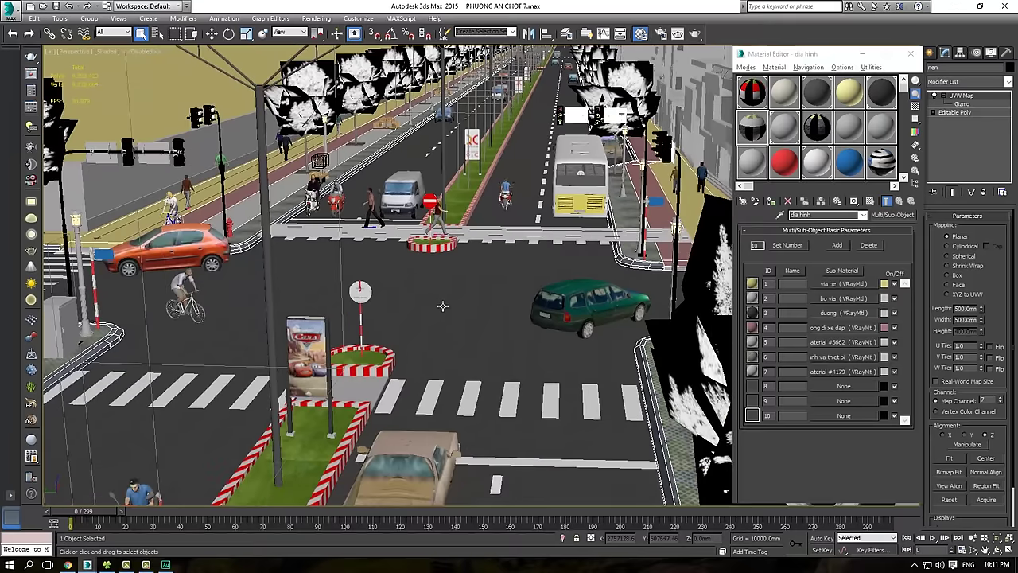
# - Browse the material sample slots and open the Multi/Sub-Object material Material #1492
pyautogui.click(852, 133)
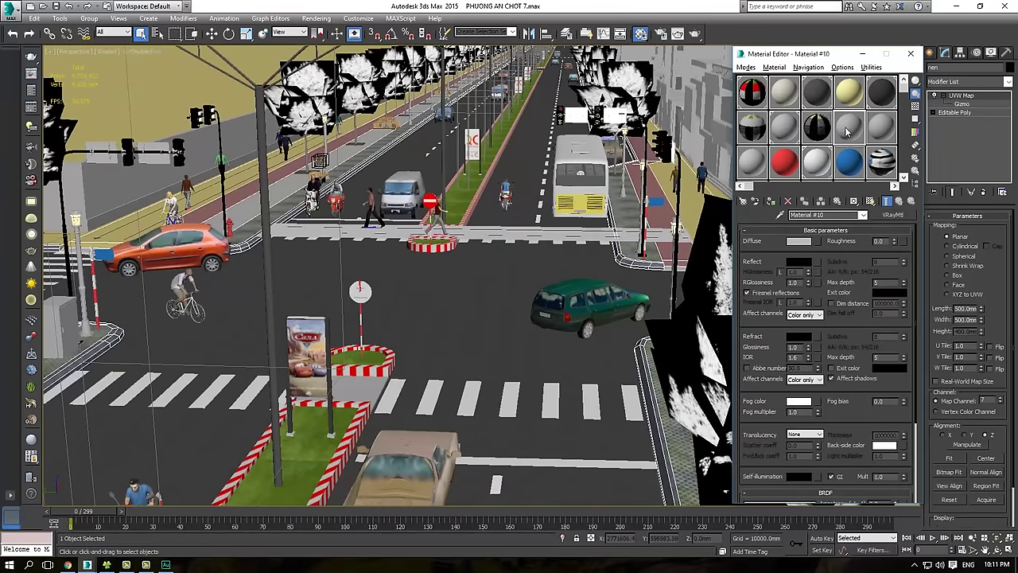
pyautogui.click(845, 159)
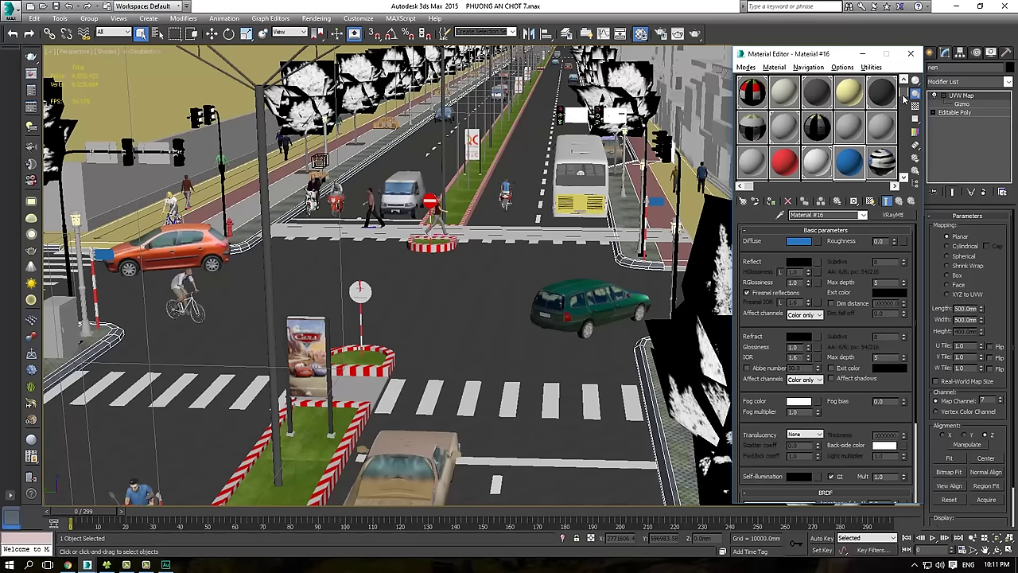
pyautogui.moveTo(904, 95); pyautogui.dragTo(906, 175)
pyautogui.click(842, 161)
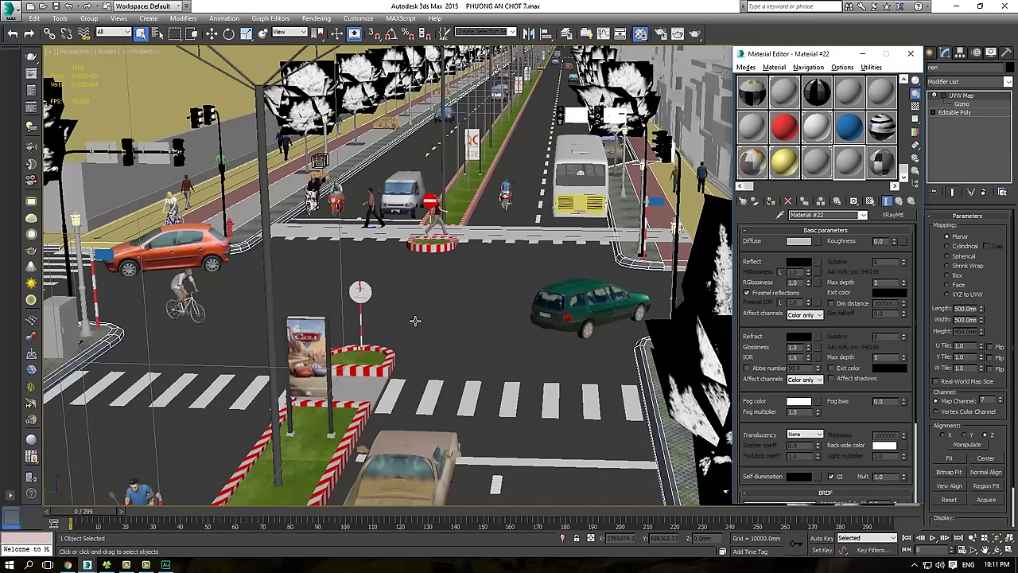
pyautogui.moveTo(334, 321); pyautogui.dragTo(399, 338, button='middle')
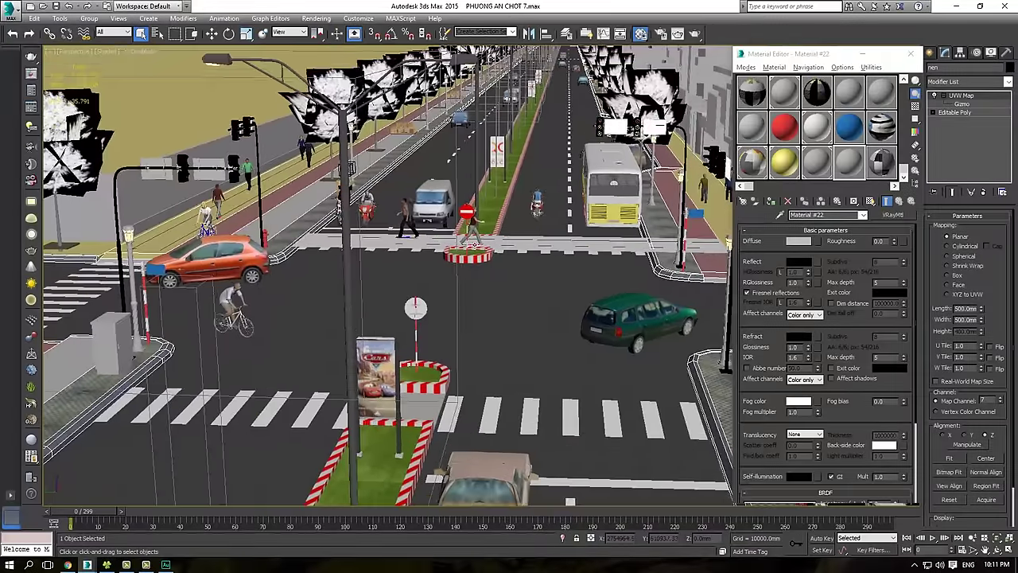
pyautogui.click(759, 167)
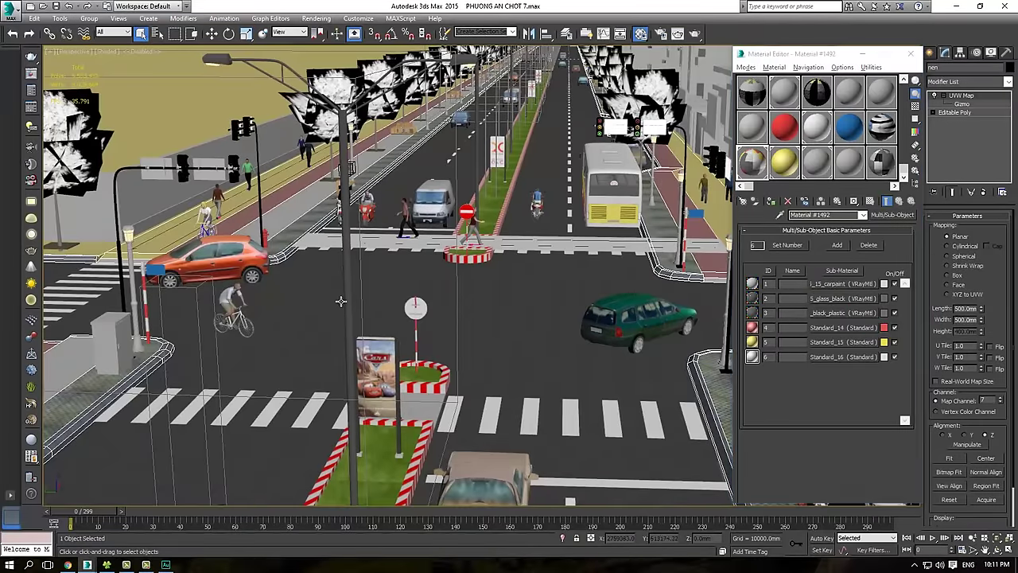
# - Select the bus group xe buyt007 on the main road beyond the crosswalk
pyautogui.scroll(-3, 342, 299)
pyautogui.moveTo(347, 284); pyautogui.dragTo(712, 393, button='middle')
pyautogui.keyDown('alt'); pyautogui.moveTo(475, 225); pyautogui.dragTo(509, 258, button='middle'); pyautogui.keyUp('alt')
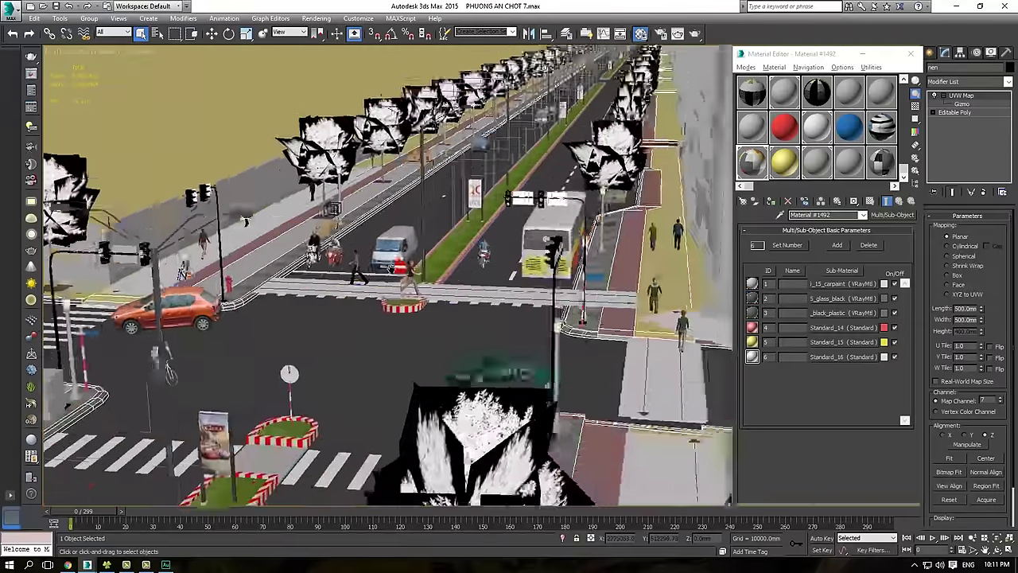
pyautogui.moveTo(375, 312); pyautogui.dragTo(381, 286, button='middle')
pyautogui.scroll(3, 425, 233)
pyautogui.scroll(-4, 411, 295)
pyautogui.click(584, 165)
pyautogui.press('z')
pyautogui.moveTo(584, 165); pyautogui.dragTo(461, 250, button='middle')
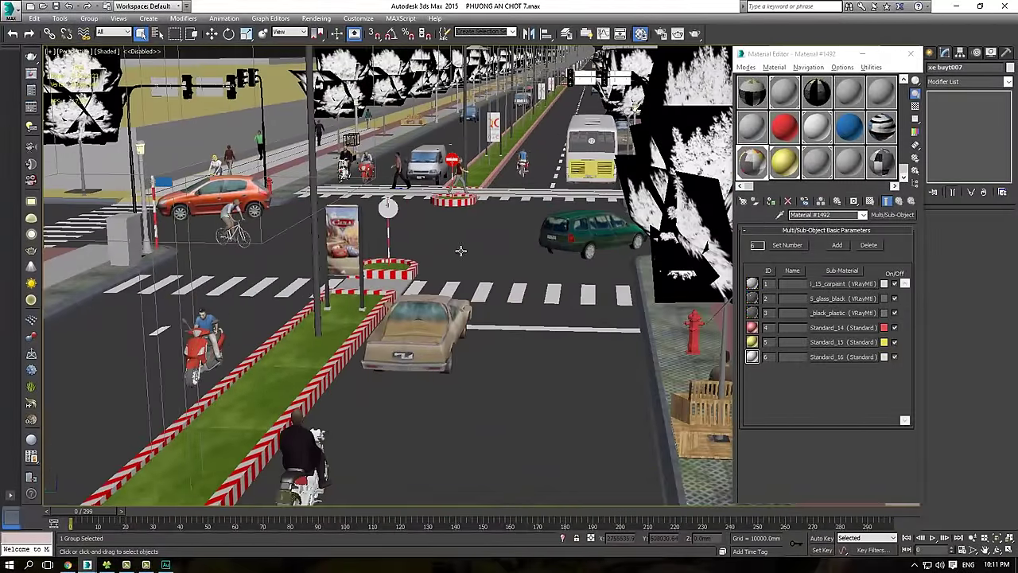
pyautogui.scroll(-5, 499, 268)
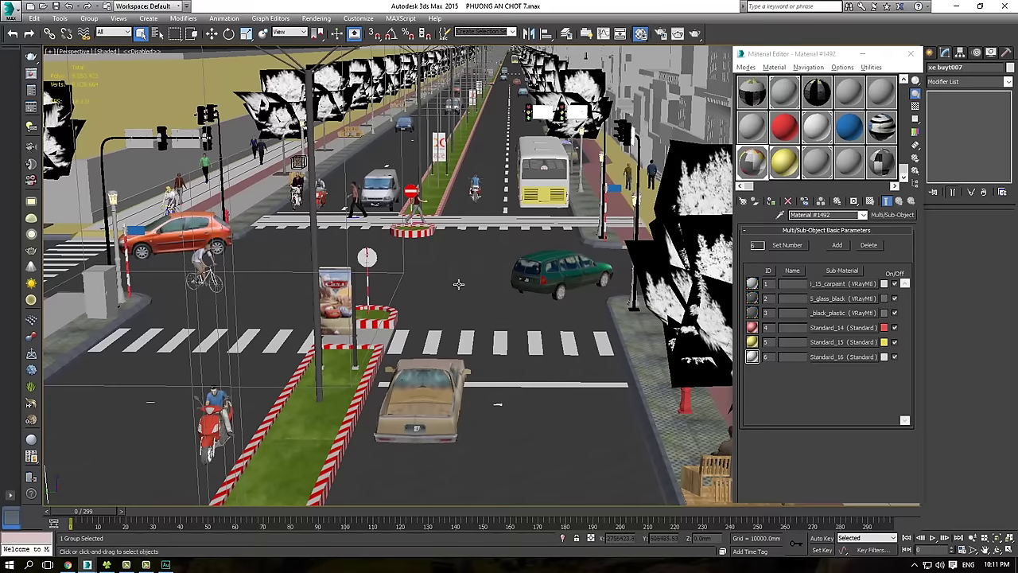
# - Look through the scene's object list with the xe buyt007 group collapsed, and close it without choosing another object
pyautogui.press('h')
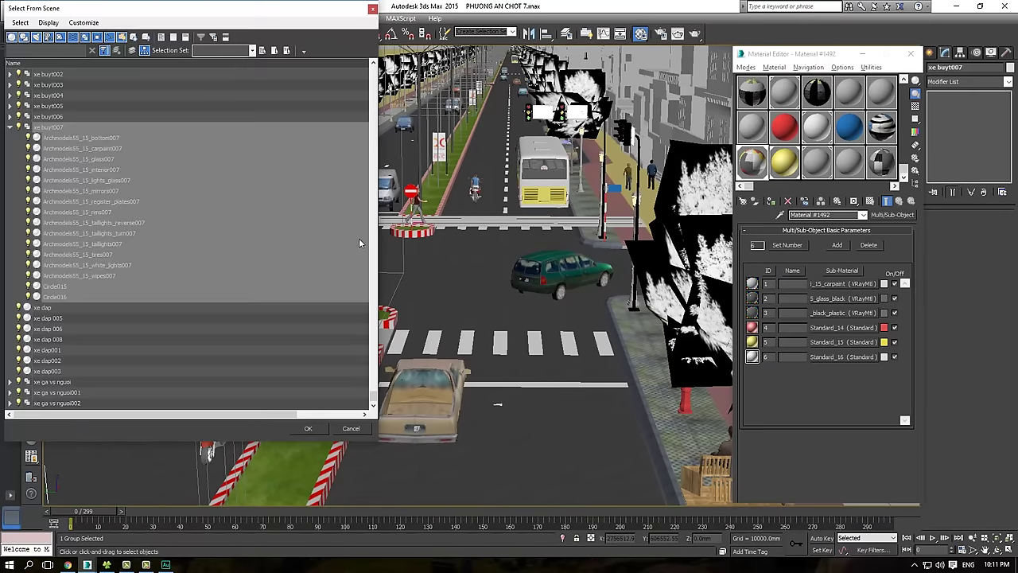
pyautogui.click(16, 129)
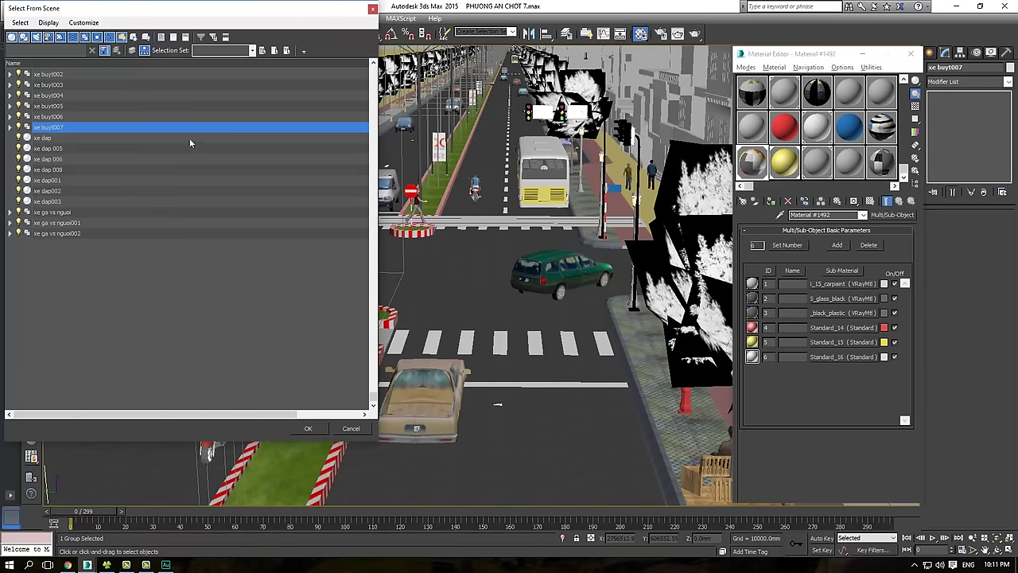
pyautogui.scroll(10, 47, 105)
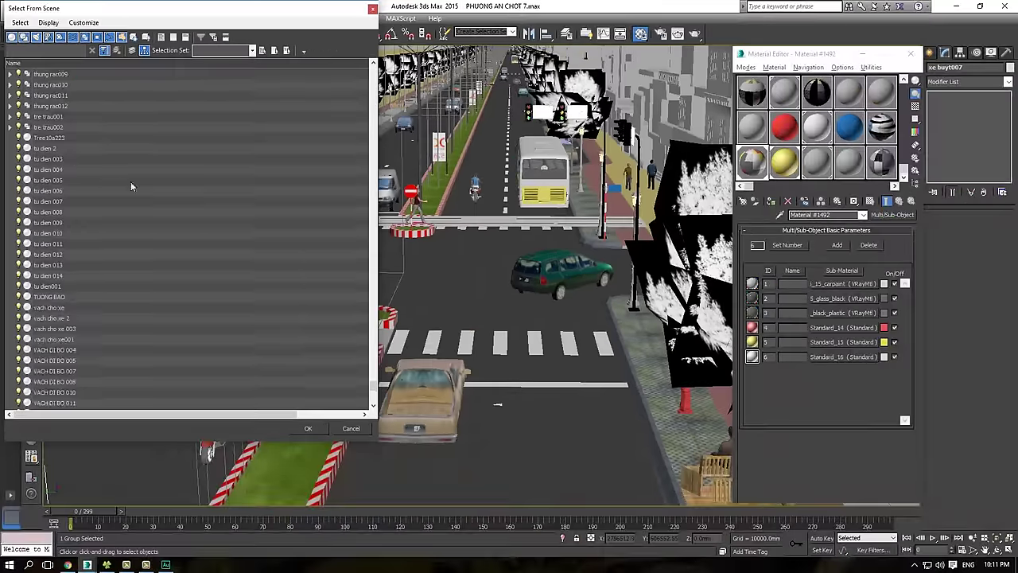
pyautogui.scroll(8, 223, 362)
pyautogui.scroll(12, 109, 181)
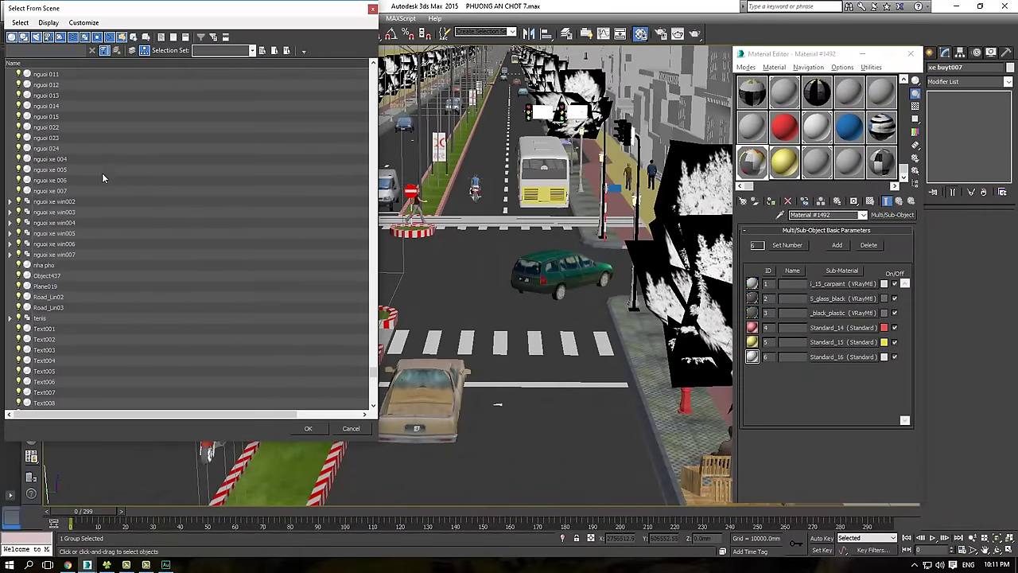
pyautogui.scroll(15, 89, 181)
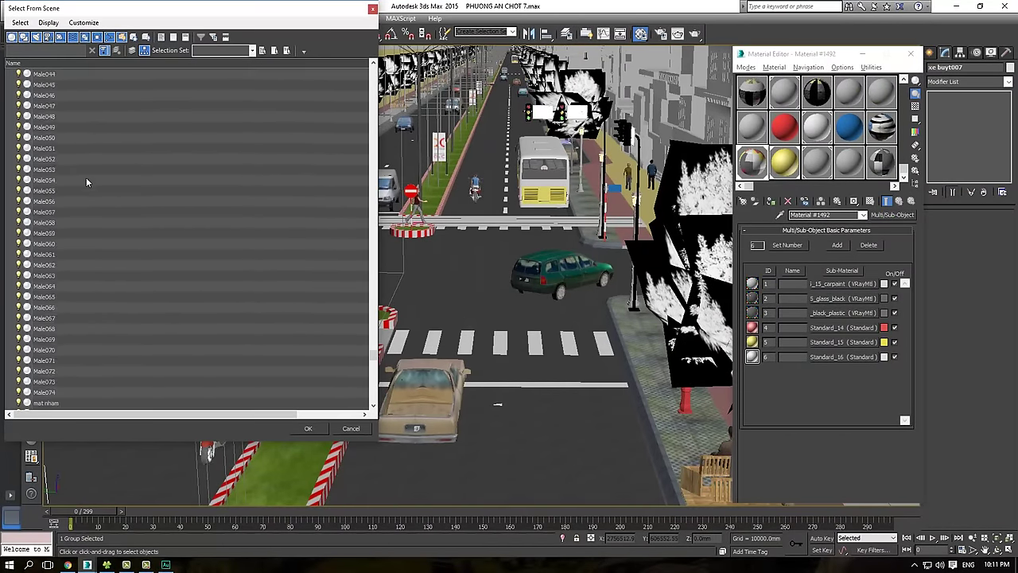
pyautogui.scroll(11, 189, 185)
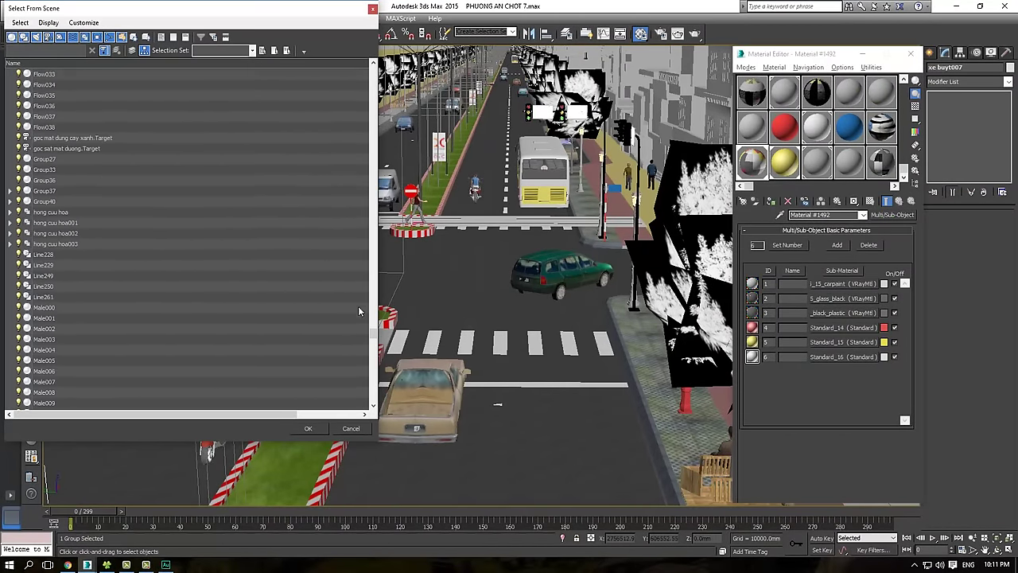
pyautogui.moveTo(375, 333); pyautogui.dragTo(378, 94)
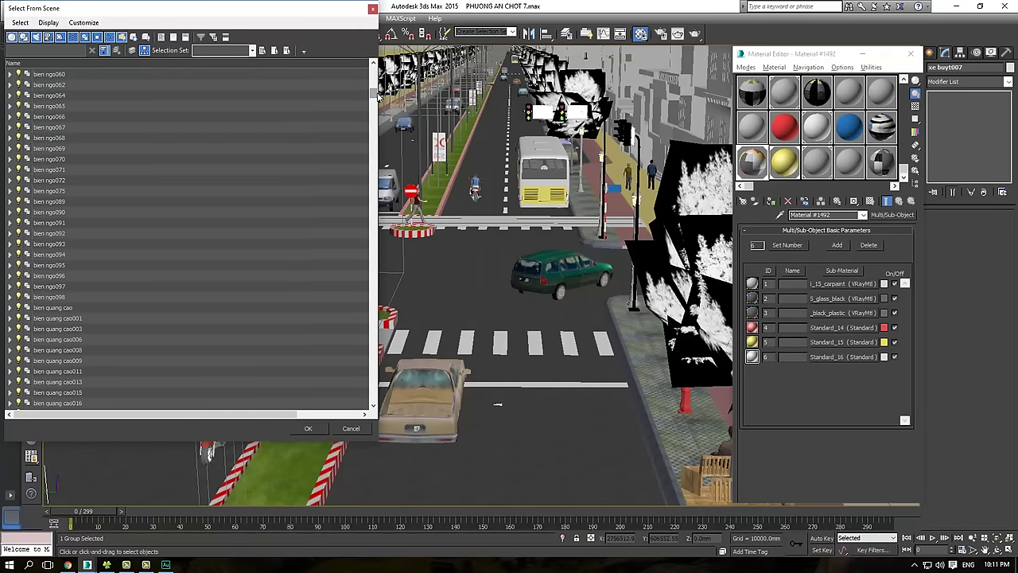
pyautogui.click(372, 10)
# - Examine the bus, the paved sidewalk strip and the crosswalks around the intersection up close
pyautogui.moveTo(593, 196); pyautogui.dragTo(545, 270, button='middle')
pyautogui.scroll(8, 523, 305)
pyautogui.scroll(-2, 513, 292)
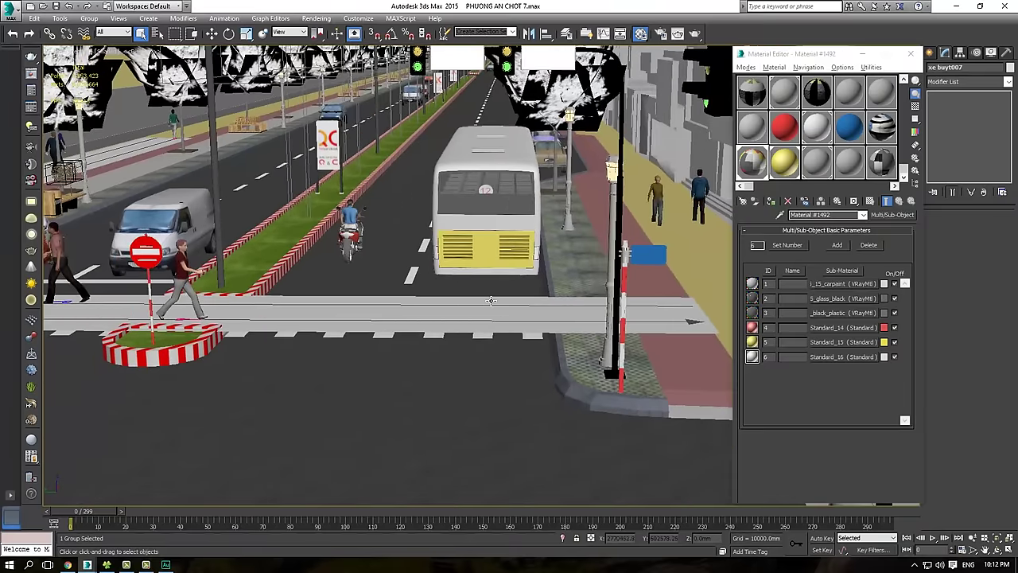
pyautogui.scroll(-4, 484, 303)
pyautogui.moveTo(482, 305); pyautogui.dragTo(466, 322, button='middle')
pyautogui.scroll(3, 543, 291)
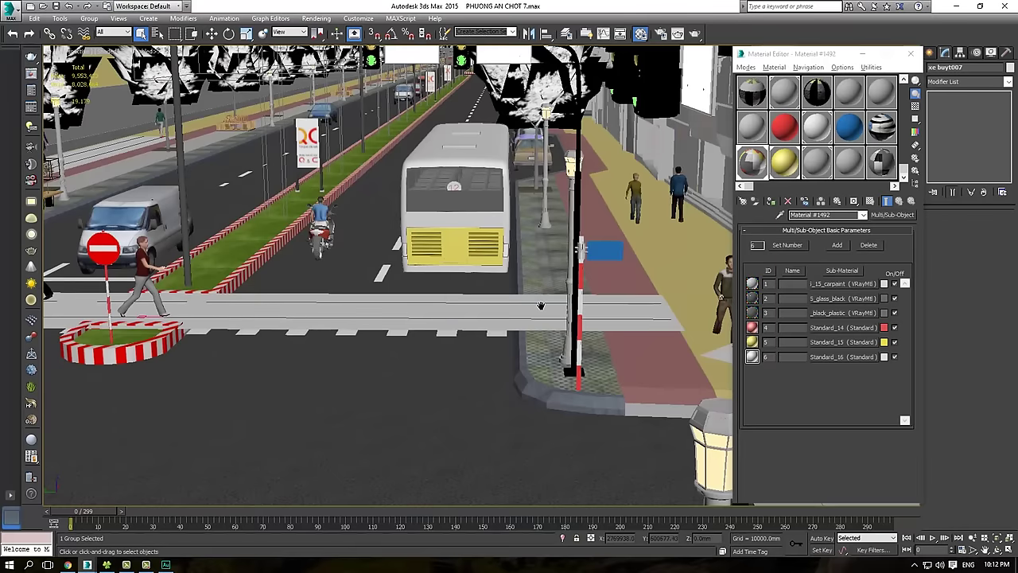
pyautogui.moveTo(541, 305); pyautogui.dragTo(539, 310, button='middle')
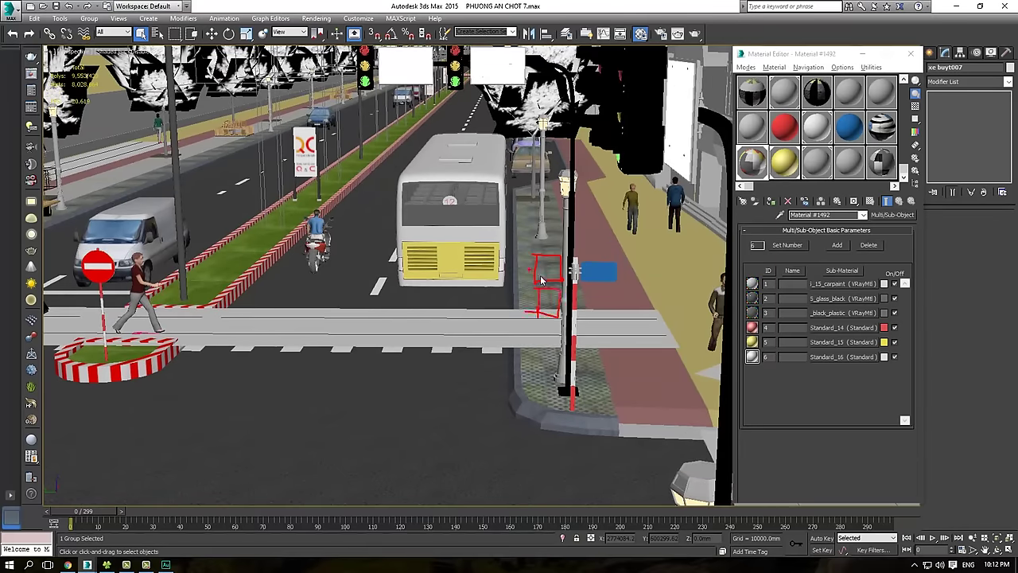
pyautogui.scroll(-3, 540, 280)
pyautogui.moveTo(570, 281)
pyautogui.mouseDown(button='middle')
pyautogui.moveTo(485, 260)
pyautogui.moveTo(589, 220)
pyautogui.moveTo(630, 179)
pyautogui.mouseUp(button='middle')
pyautogui.moveTo(504, 250)
pyautogui.mouseDown(button='middle')
pyautogui.moveTo(514, 240)
pyautogui.moveTo(504, 209)
pyautogui.mouseUp(button='middle')
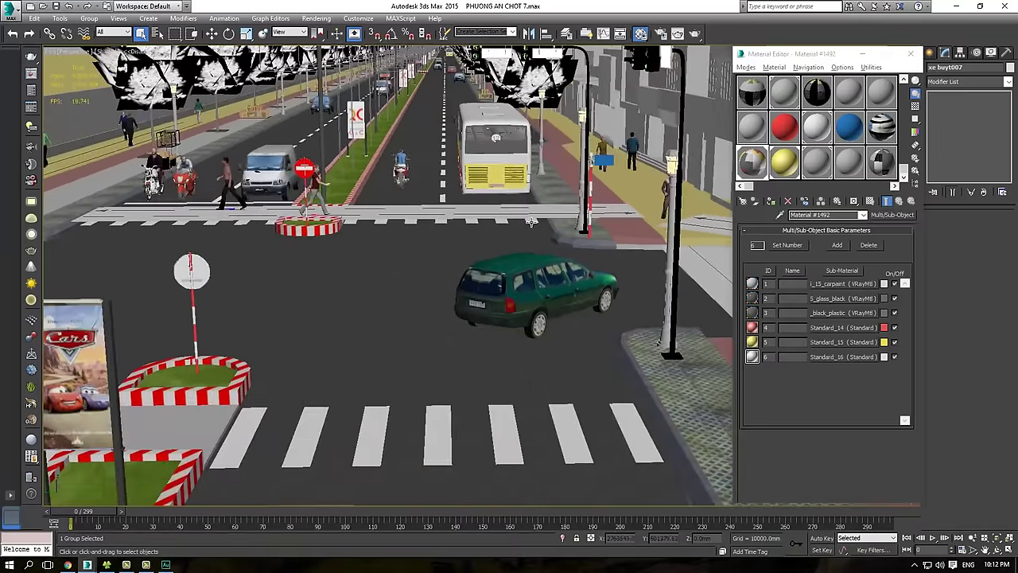
pyautogui.moveTo(572, 222); pyautogui.dragTo(559, 195, button='middle')
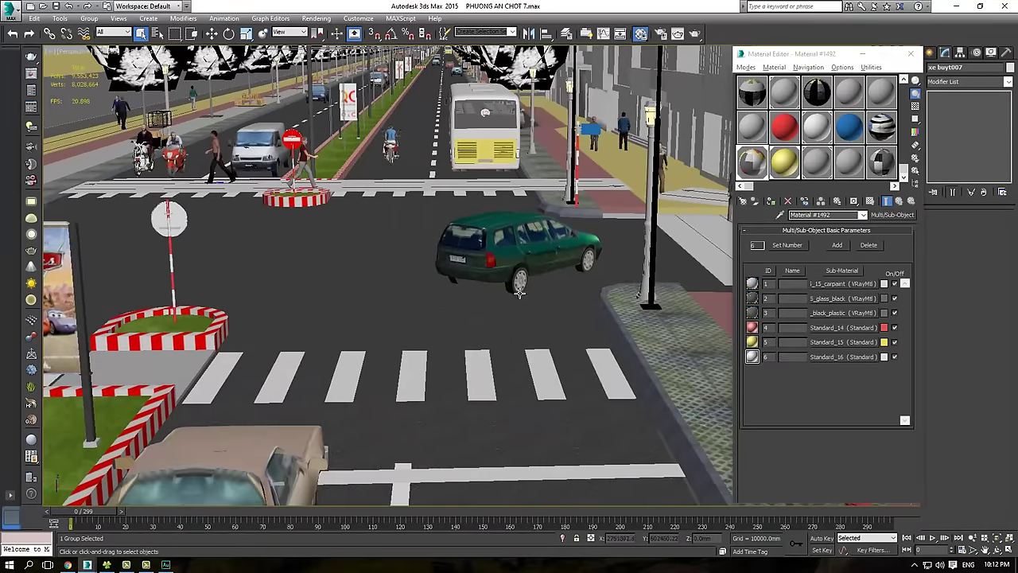
# - Check the scene's object list without choosing anything, and examine the street from the crosswalk back past the sidewalk benches and grass median
pyautogui.moveTo(528, 277); pyautogui.dragTo(508, 234, button='middle')
pyautogui.moveTo(666, 330); pyautogui.dragTo(607, 309, button='middle')
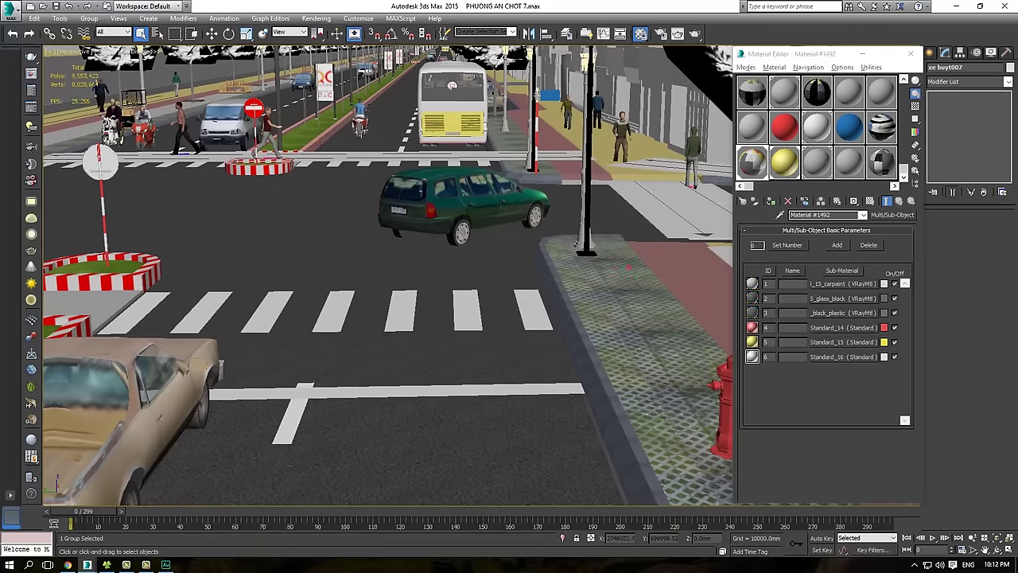
pyautogui.press('h')
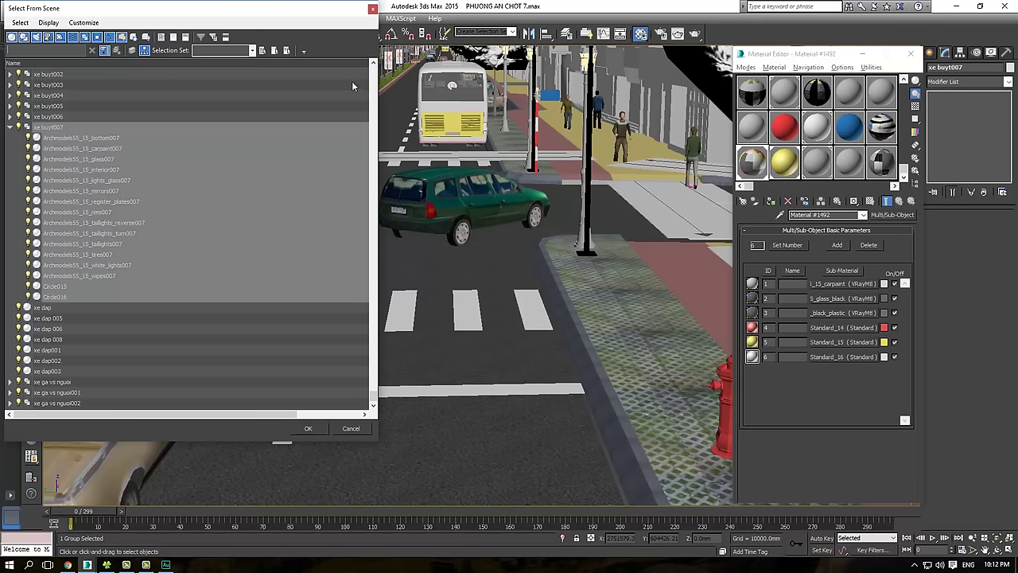
pyautogui.click(371, 11)
pyautogui.moveTo(411, 271); pyautogui.dragTo(416, 243, button='middle')
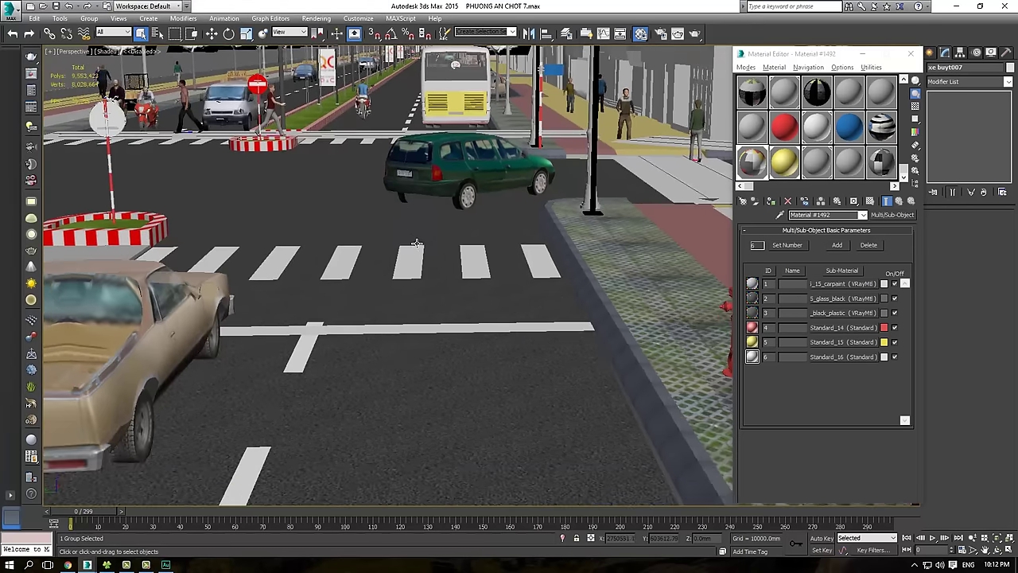
pyautogui.scroll(-3, 420, 270)
pyautogui.moveTo(402, 289); pyautogui.dragTo(443, 262, button='middle')
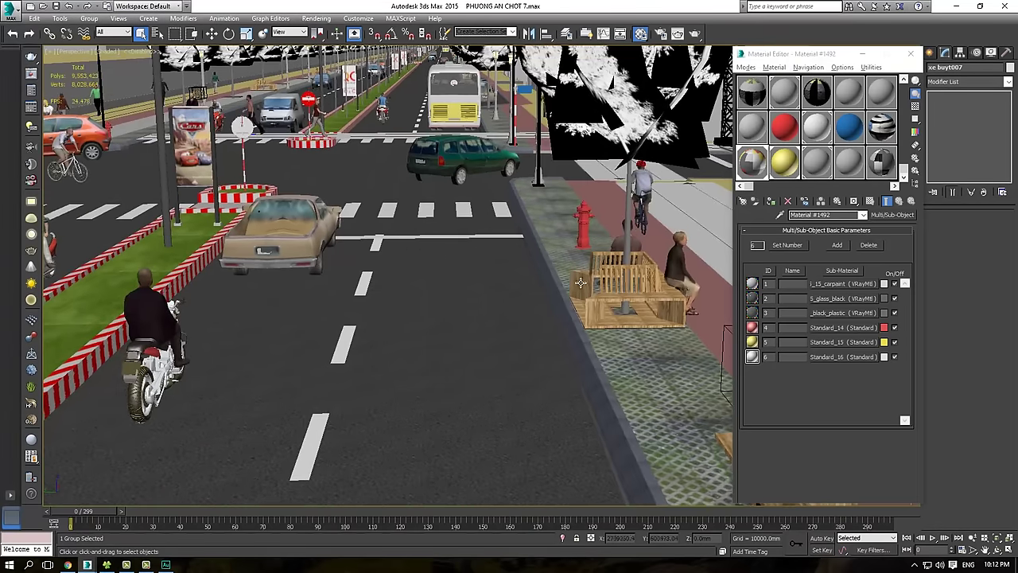
pyautogui.moveTo(581, 282); pyautogui.dragTo(578, 265, button='middle')
pyautogui.scroll(-4, 543, 245)
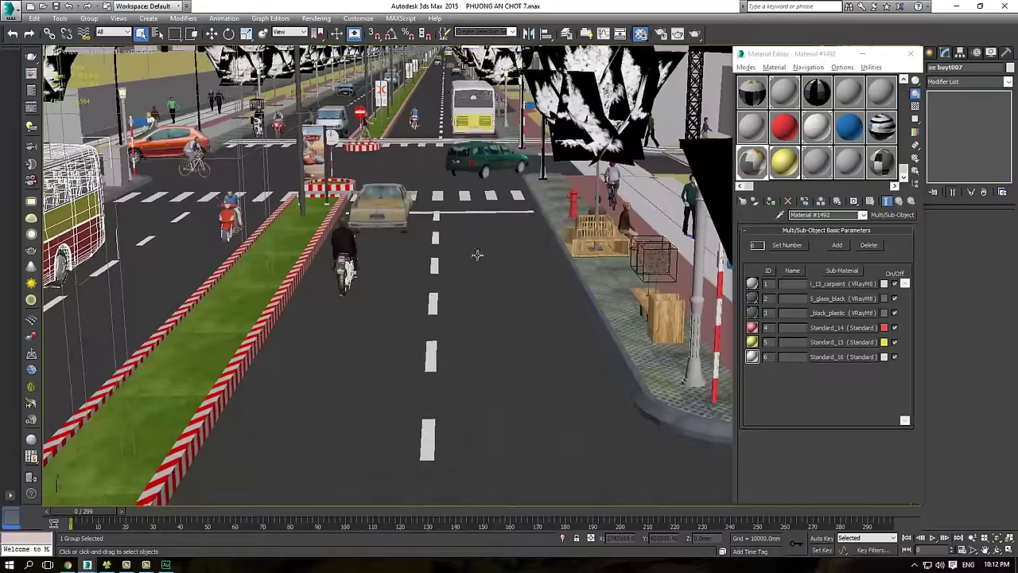
pyautogui.moveTo(475, 254); pyautogui.dragTo(464, 197, button='middle')
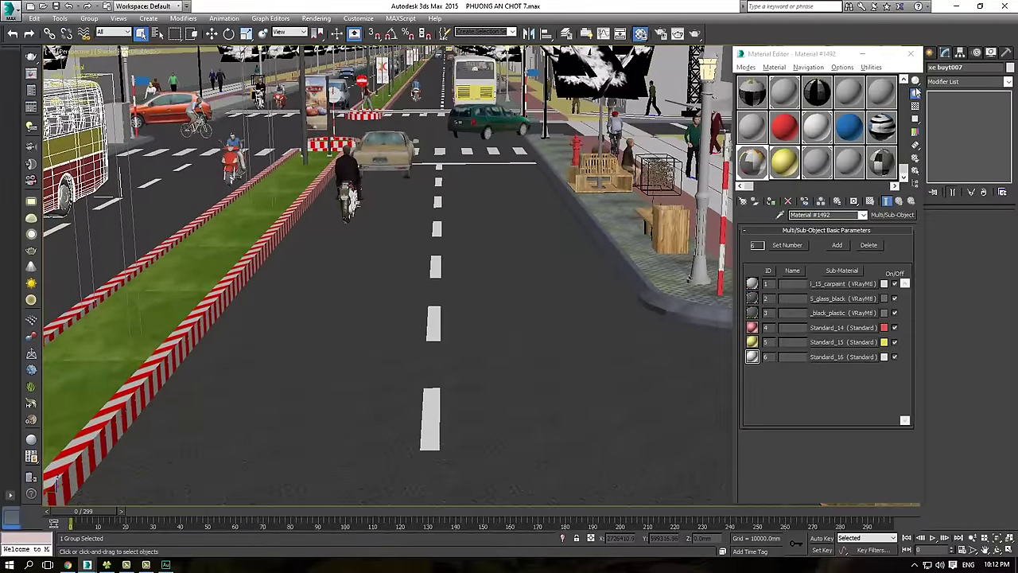
# - Close the Material Editor and select the tan car waiting before the crosswalk beside the grass median
pyautogui.click(911, 53)
pyautogui.scroll(4, 423, 284)
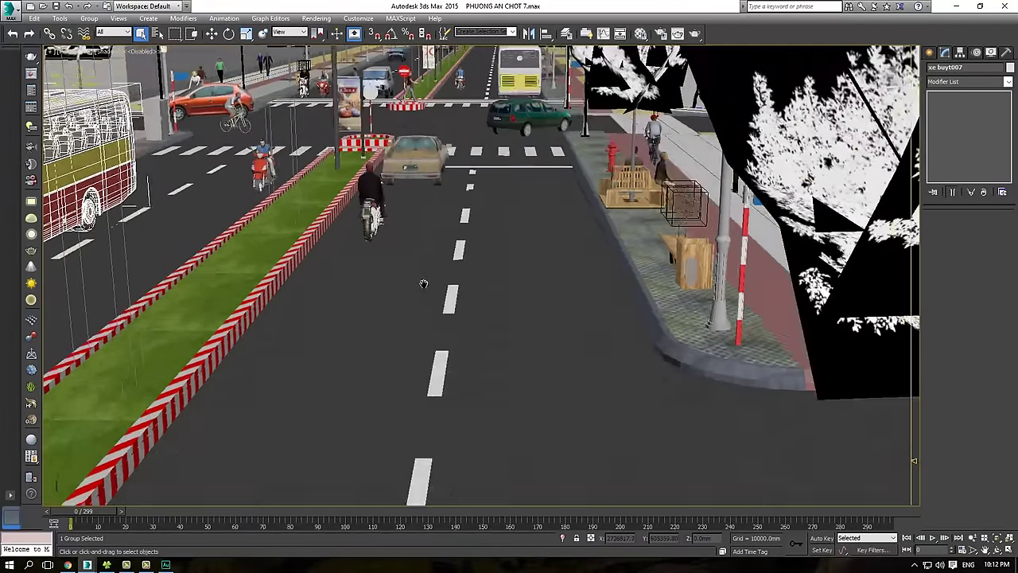
pyautogui.moveTo(423, 284); pyautogui.dragTo(431, 361, button='middle')
pyautogui.click(422, 225)
# - Reopen the Material Editor, inspect an enlarged sample preview of Material #1492, and close the preview
pyautogui.press('m')
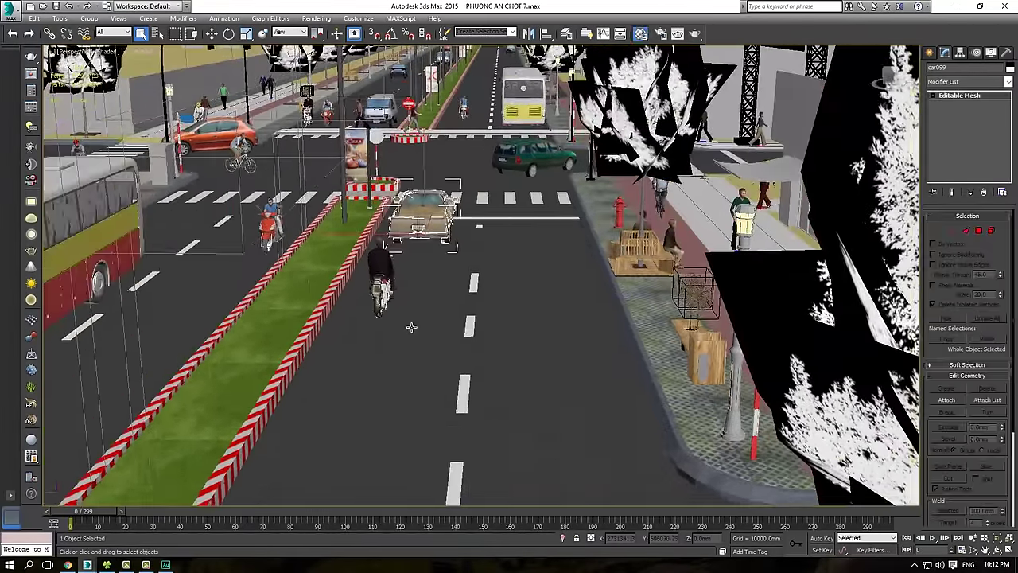
pyautogui.press('m')
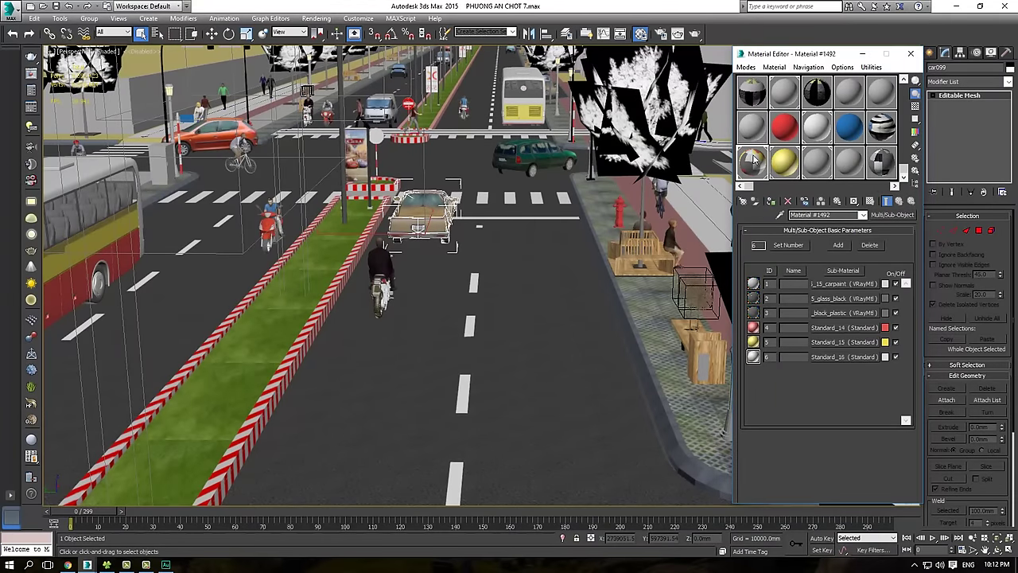
pyautogui.doubleClick(753, 160)
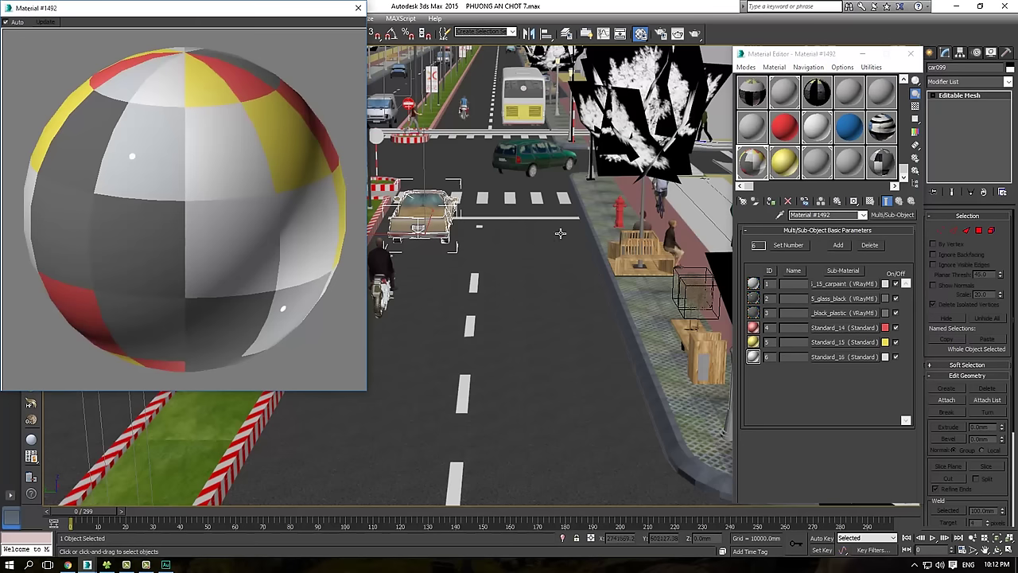
pyautogui.click(358, 7)
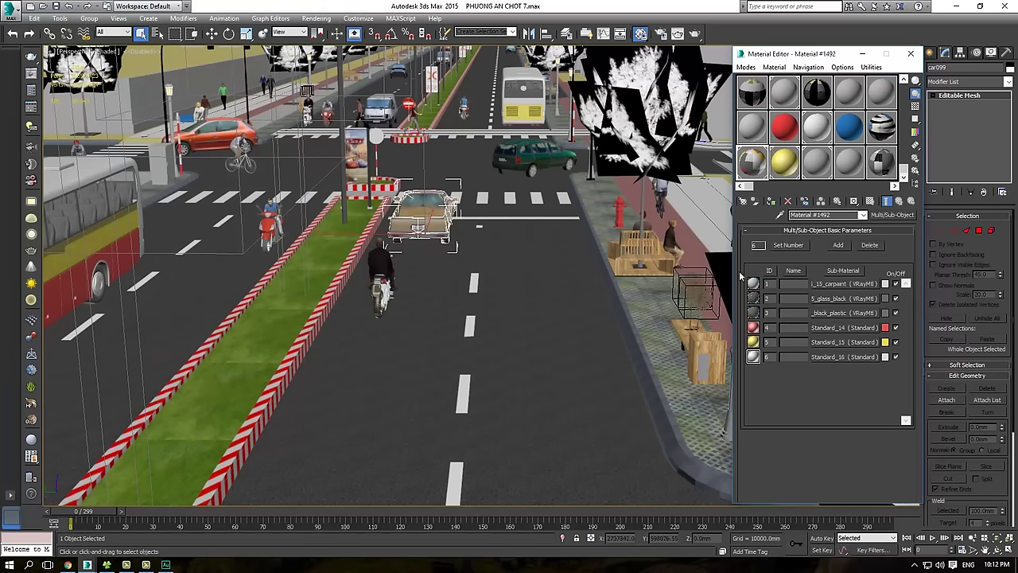